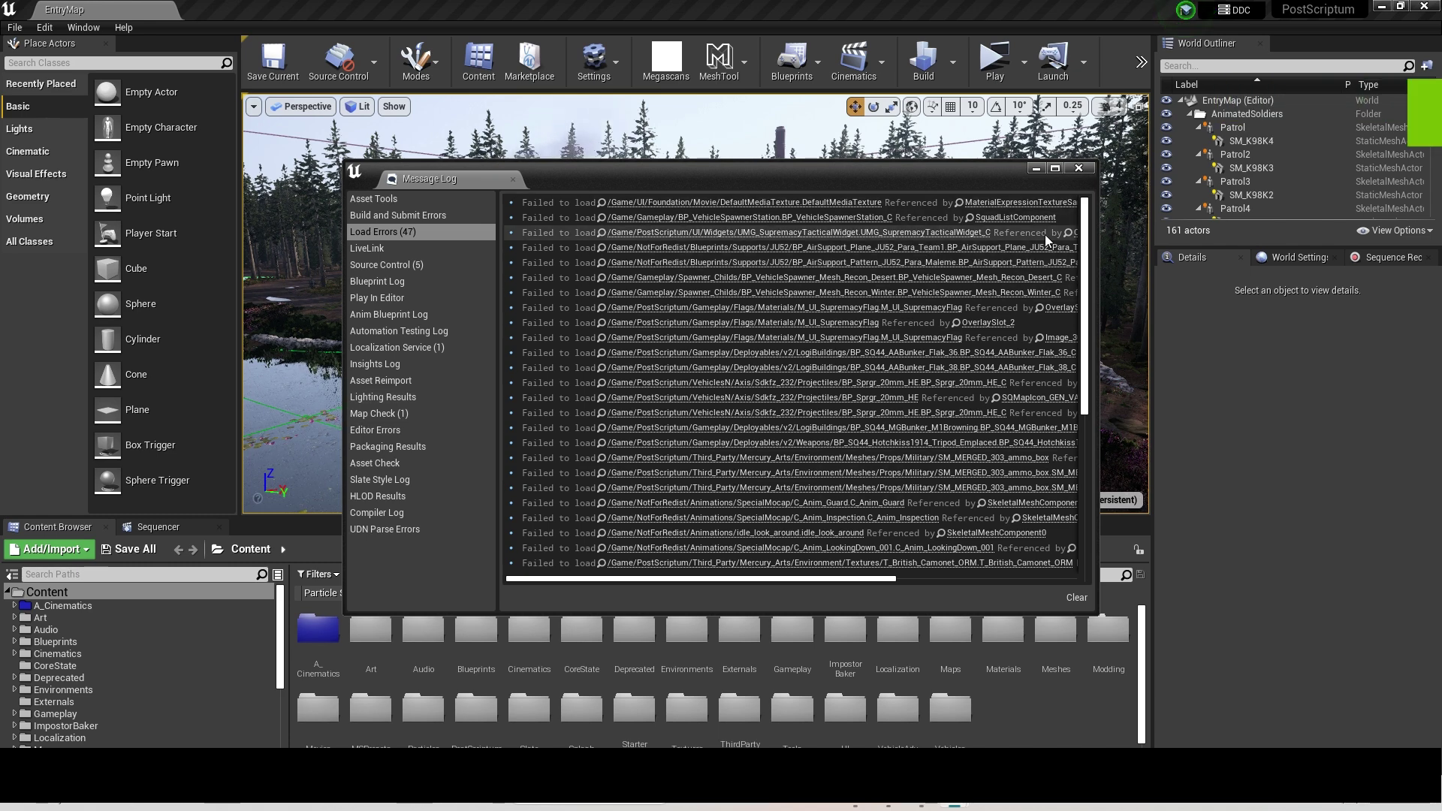
- Close the message log and create a folder named A_Tut_Still directly under Content
left_click(1079, 169)
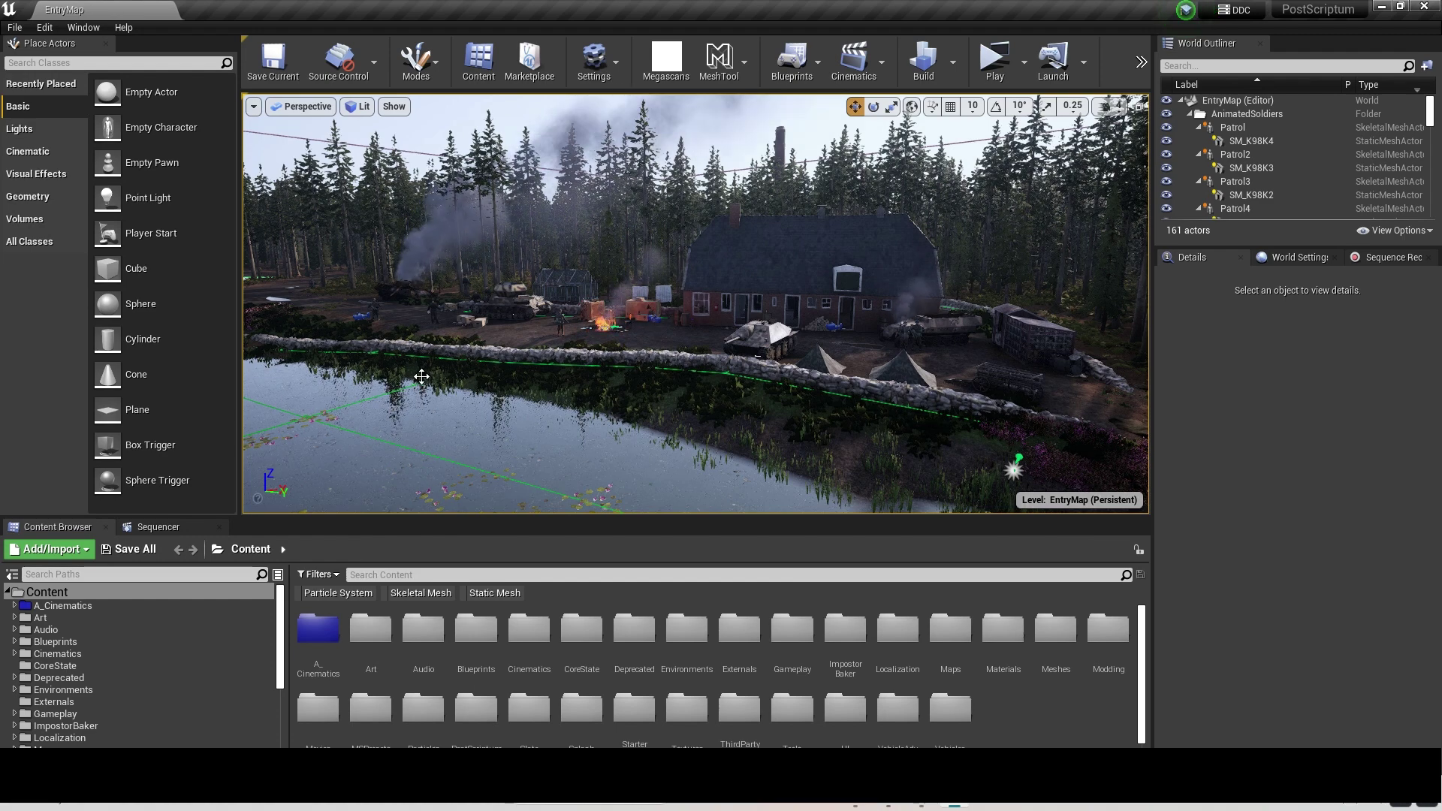
right_click(137, 592)
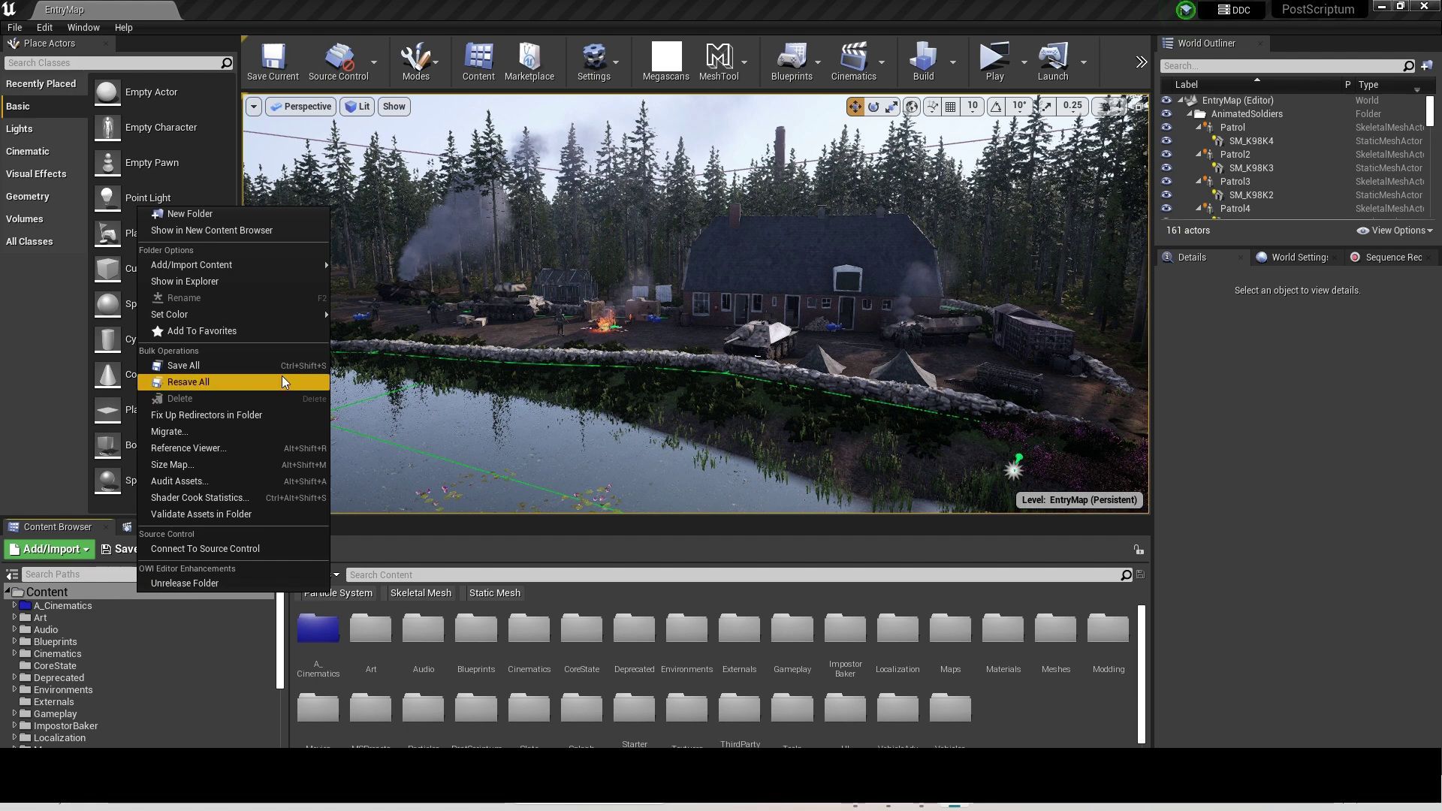
left_click(203, 214)
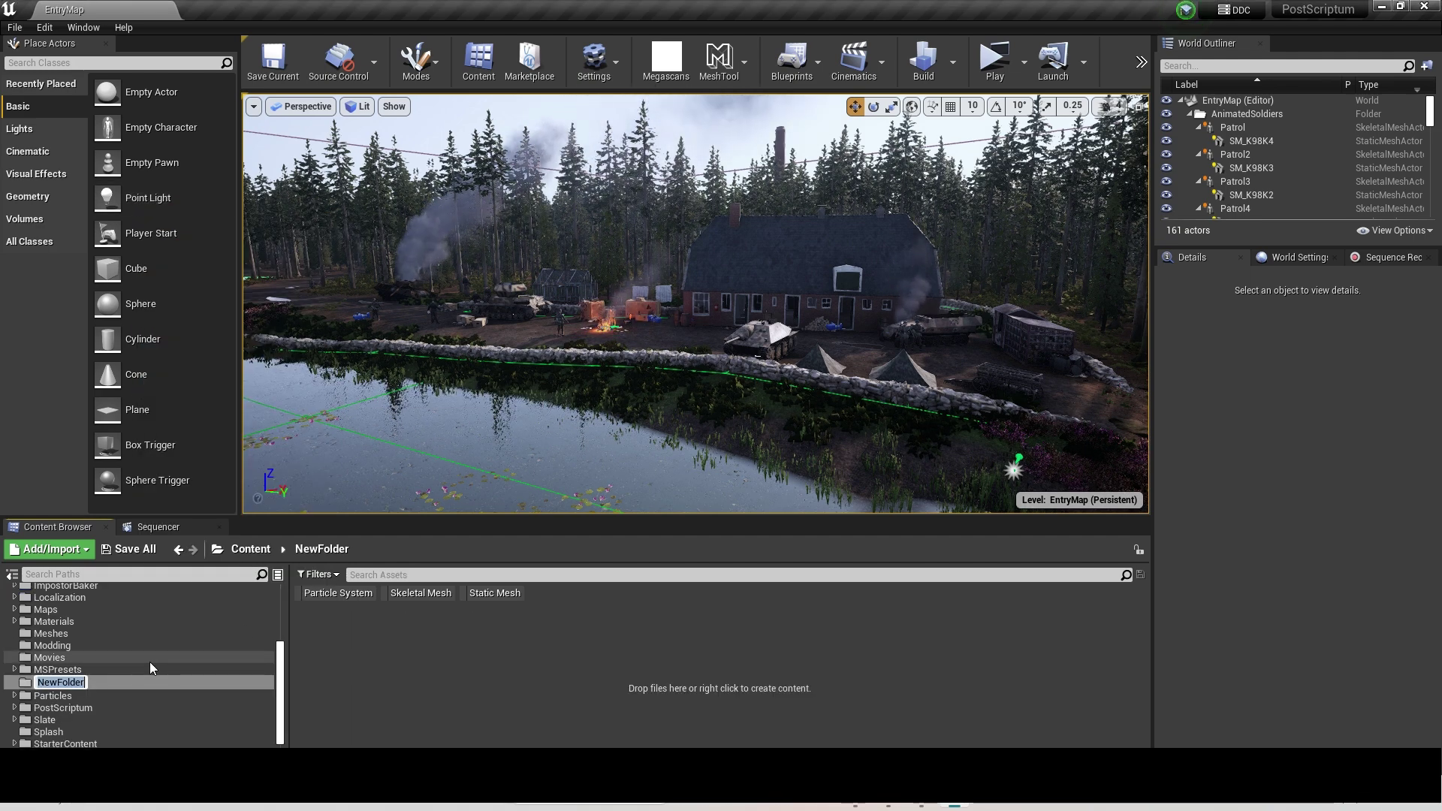
type("Tut_")
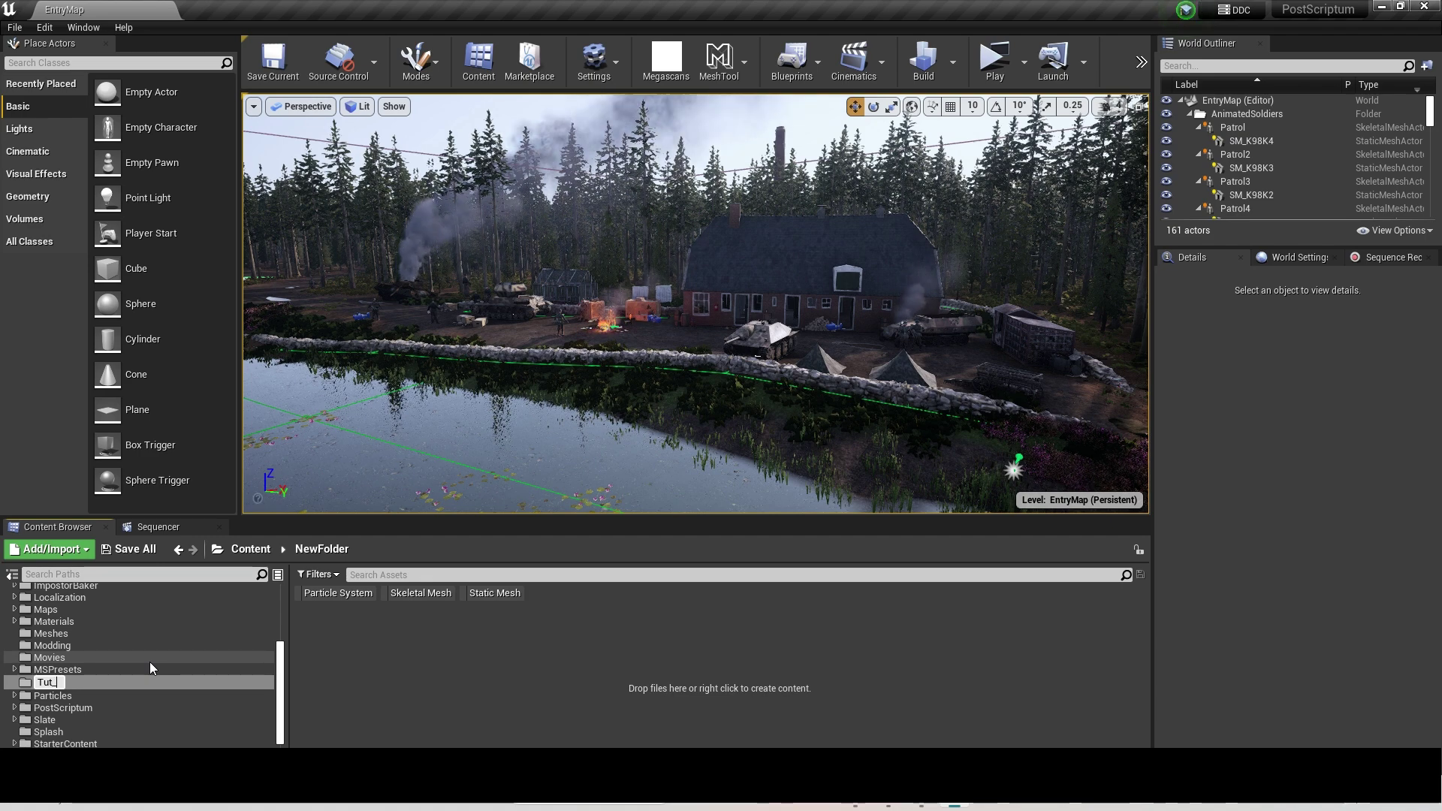
type("Stil")
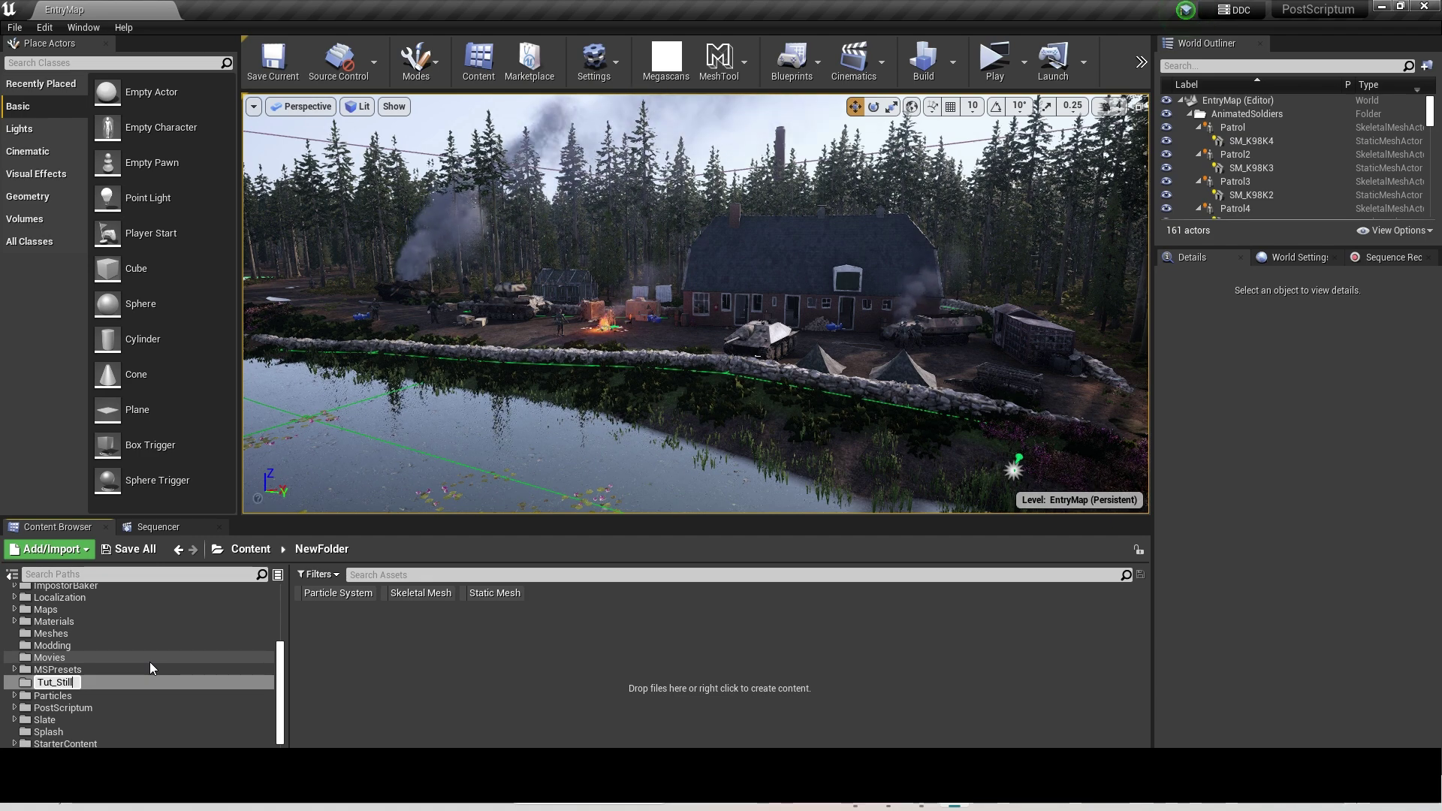
type("l")
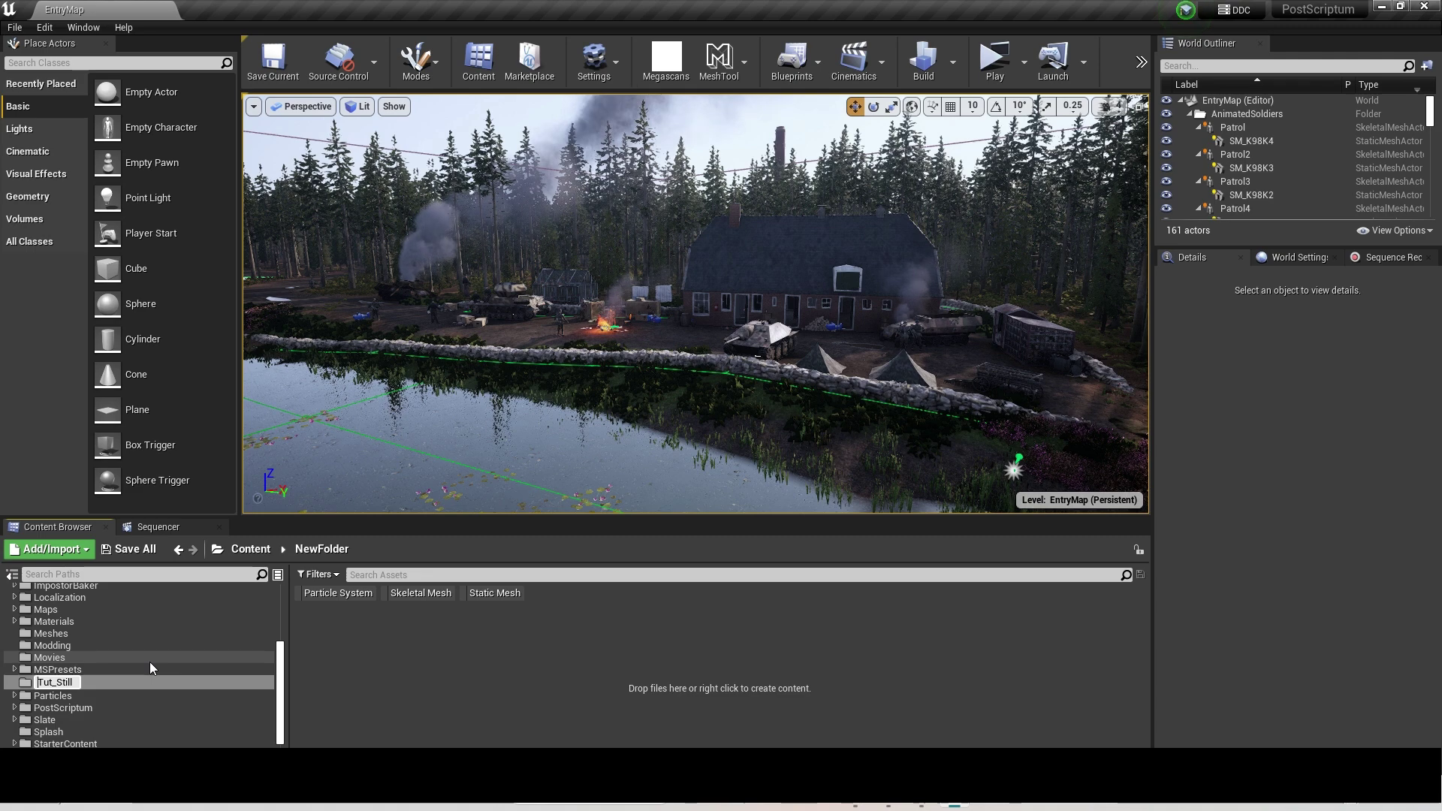
key("Home")
type("A")
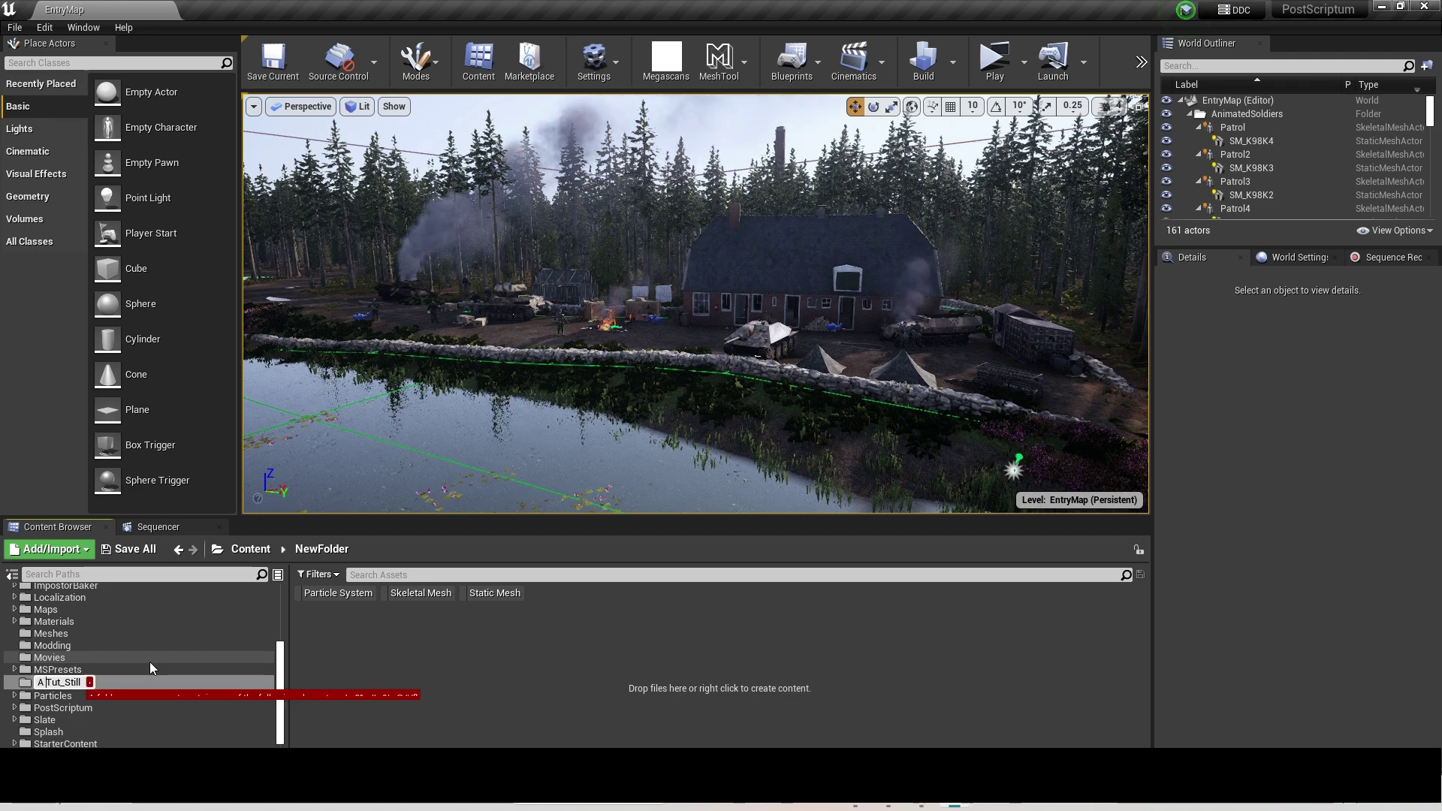
key("BackSpace")
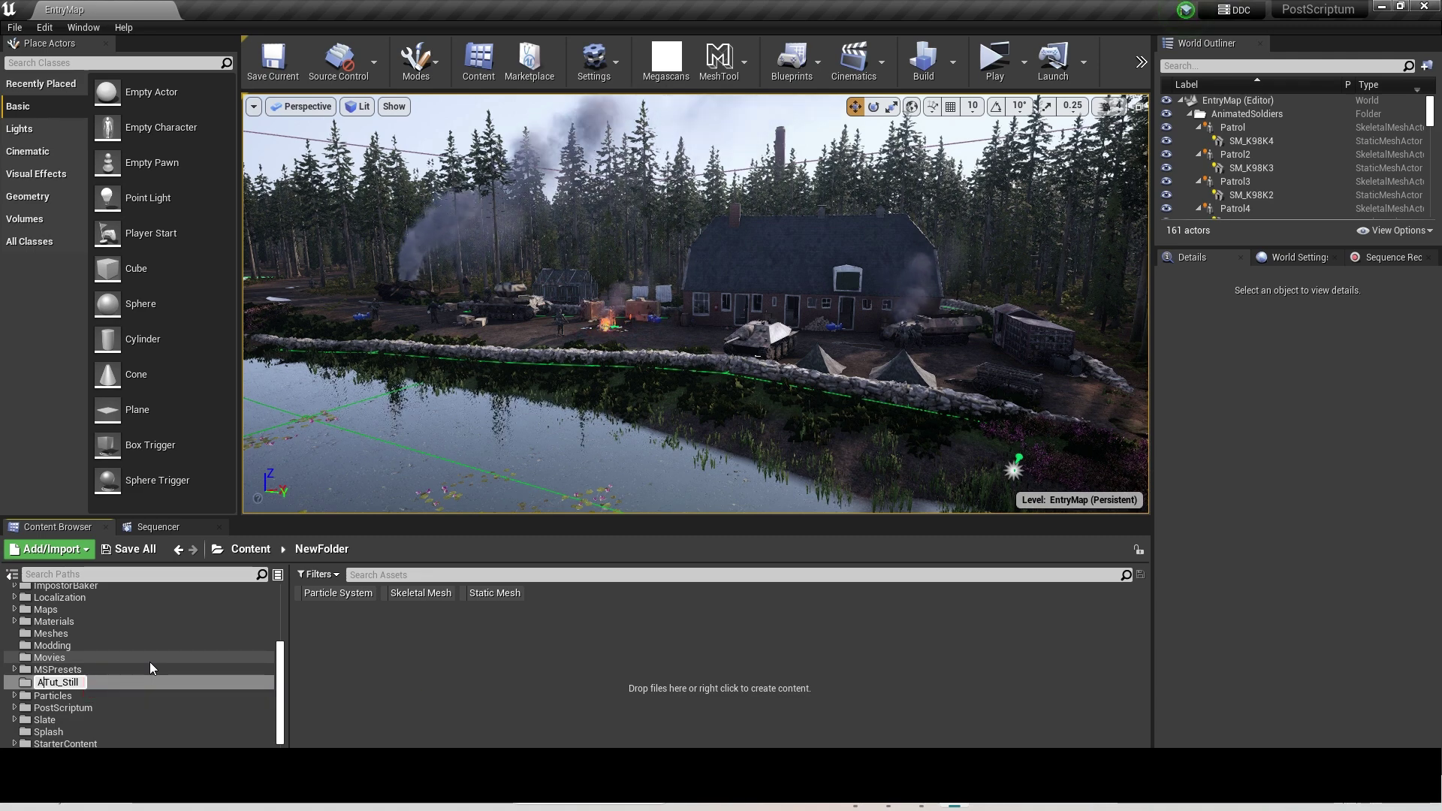
type("_")
key("Return")
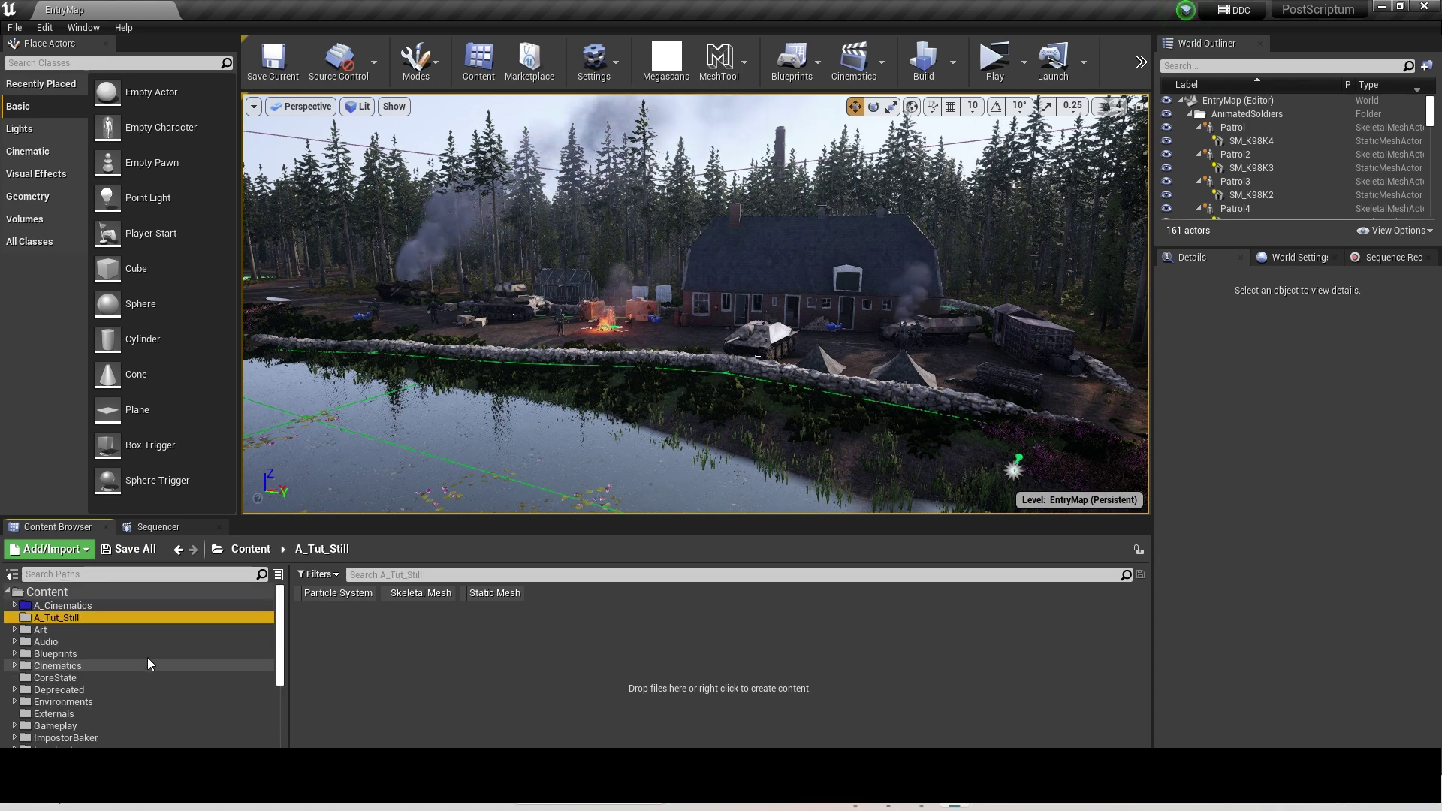
- Give the A_Tut_Still folder a new red colour with hue about 2.5, saturation 1.0 and value 0.5
right_click(47, 617)
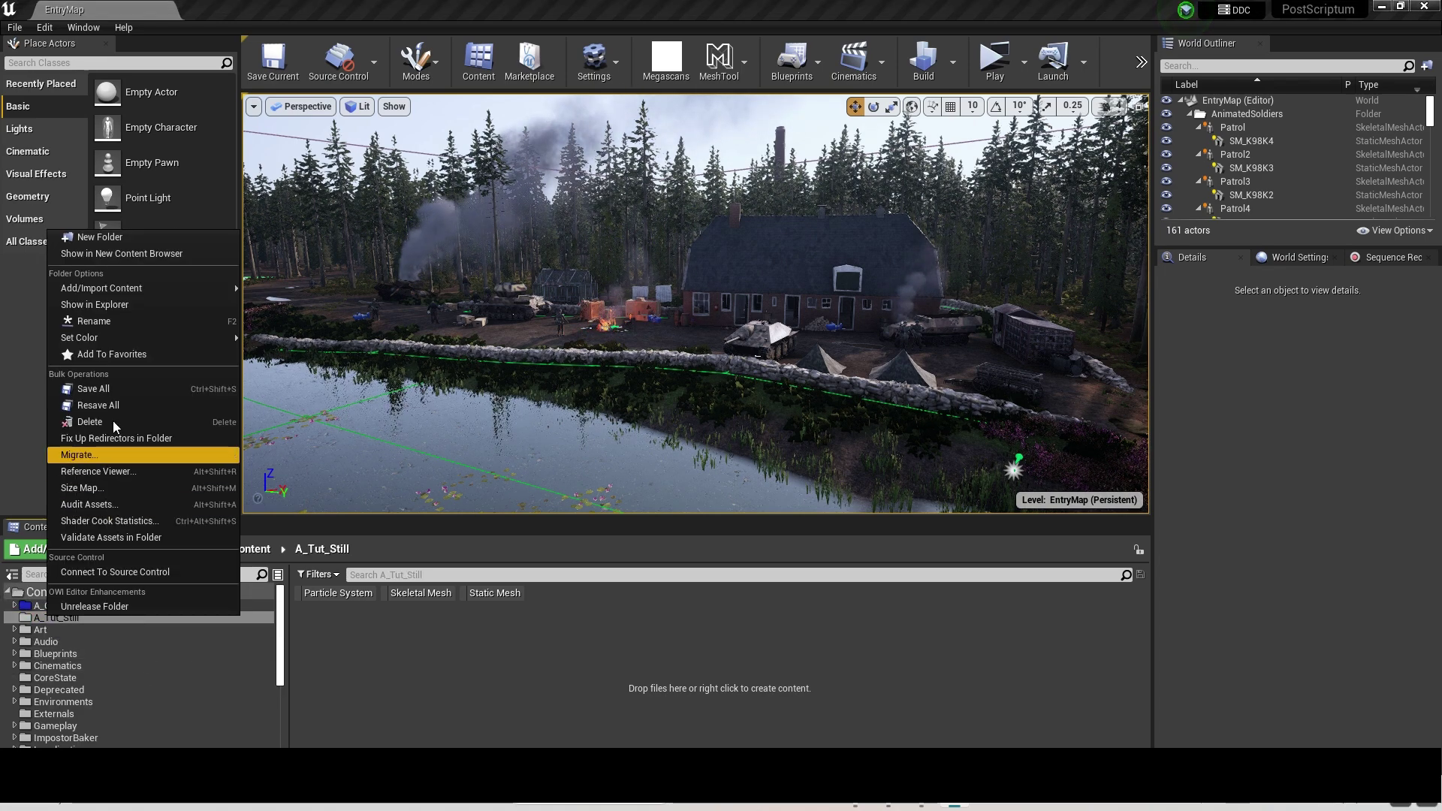
mouse_move(179, 337)
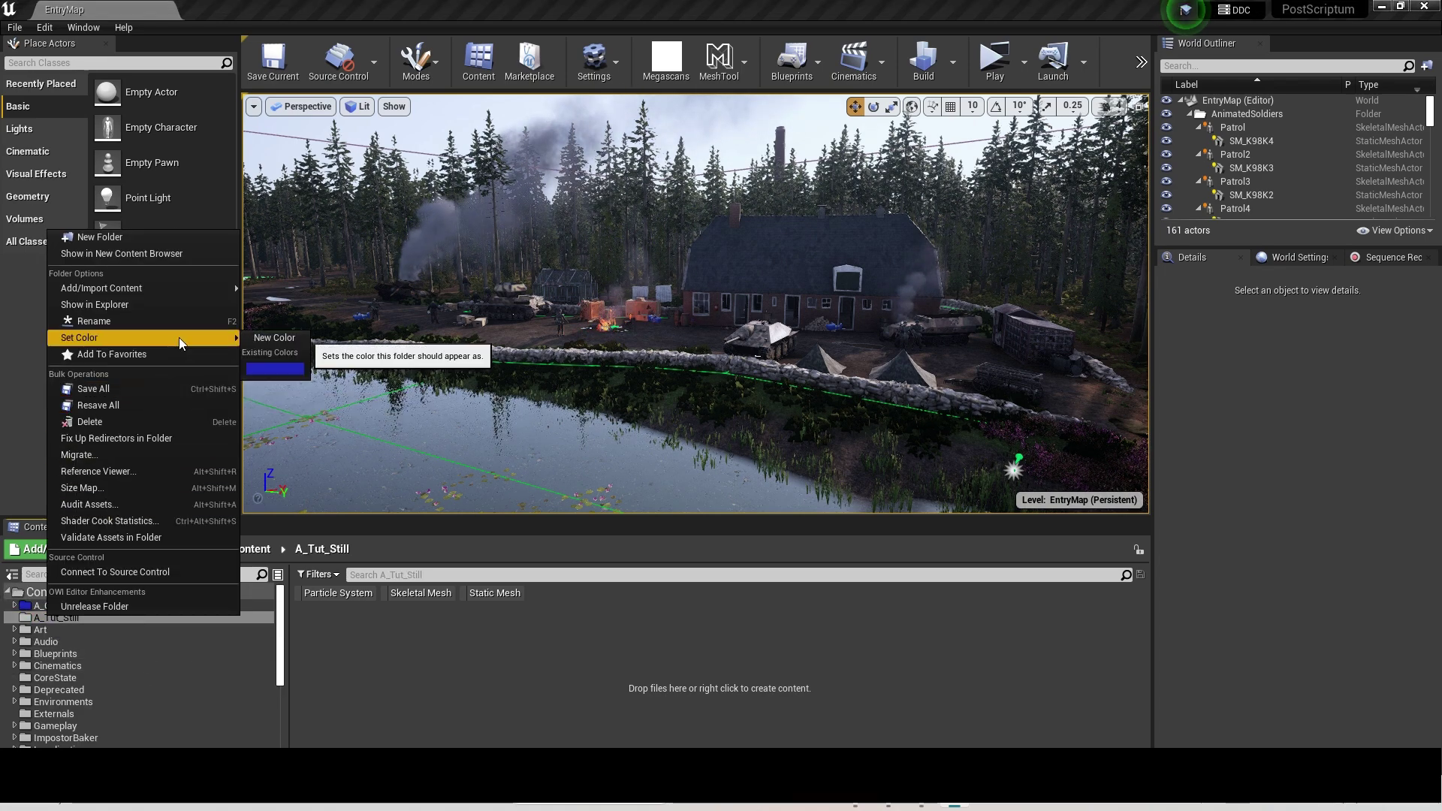
left_click(275, 338)
left_click_drag(386, 459, 458, 470)
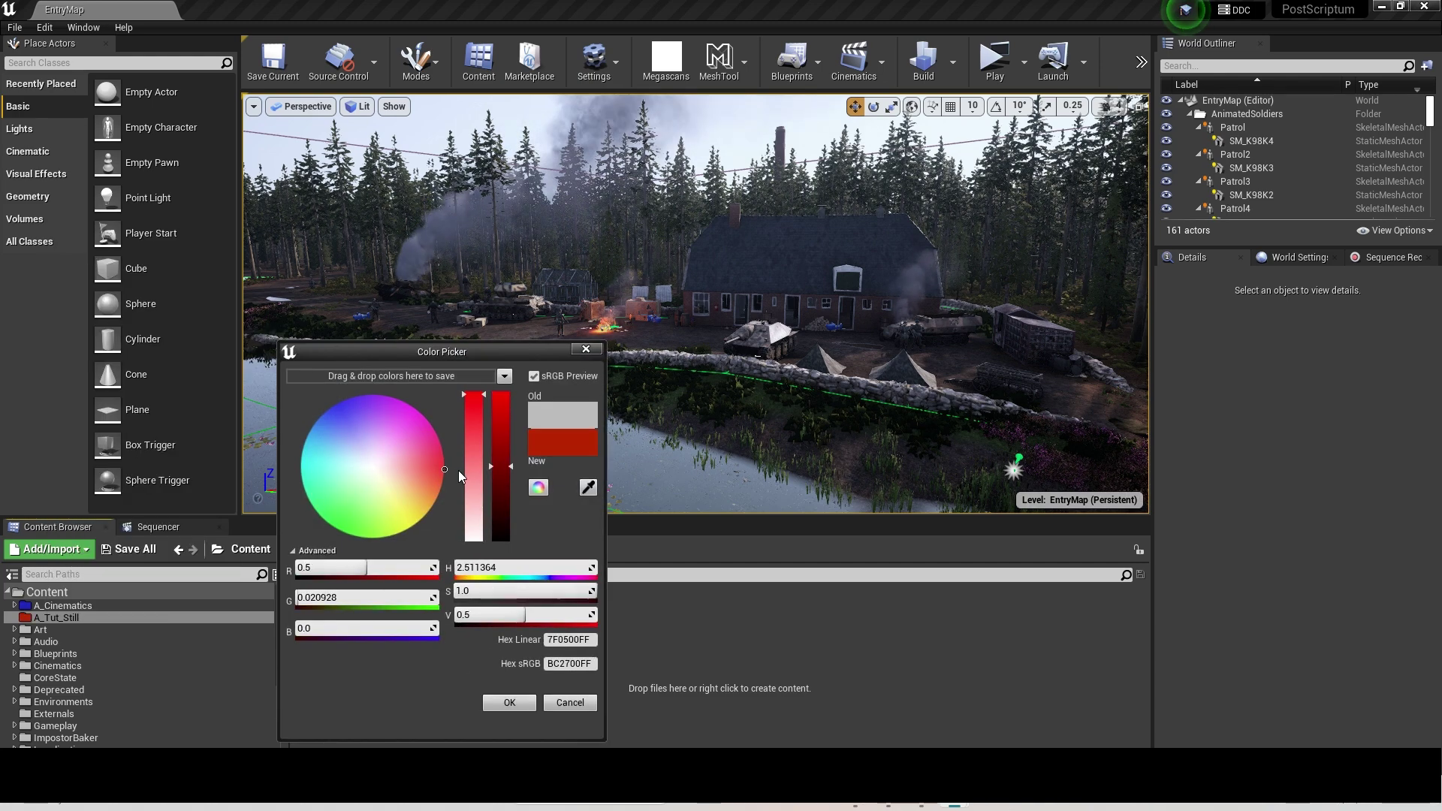
left_click(515, 705)
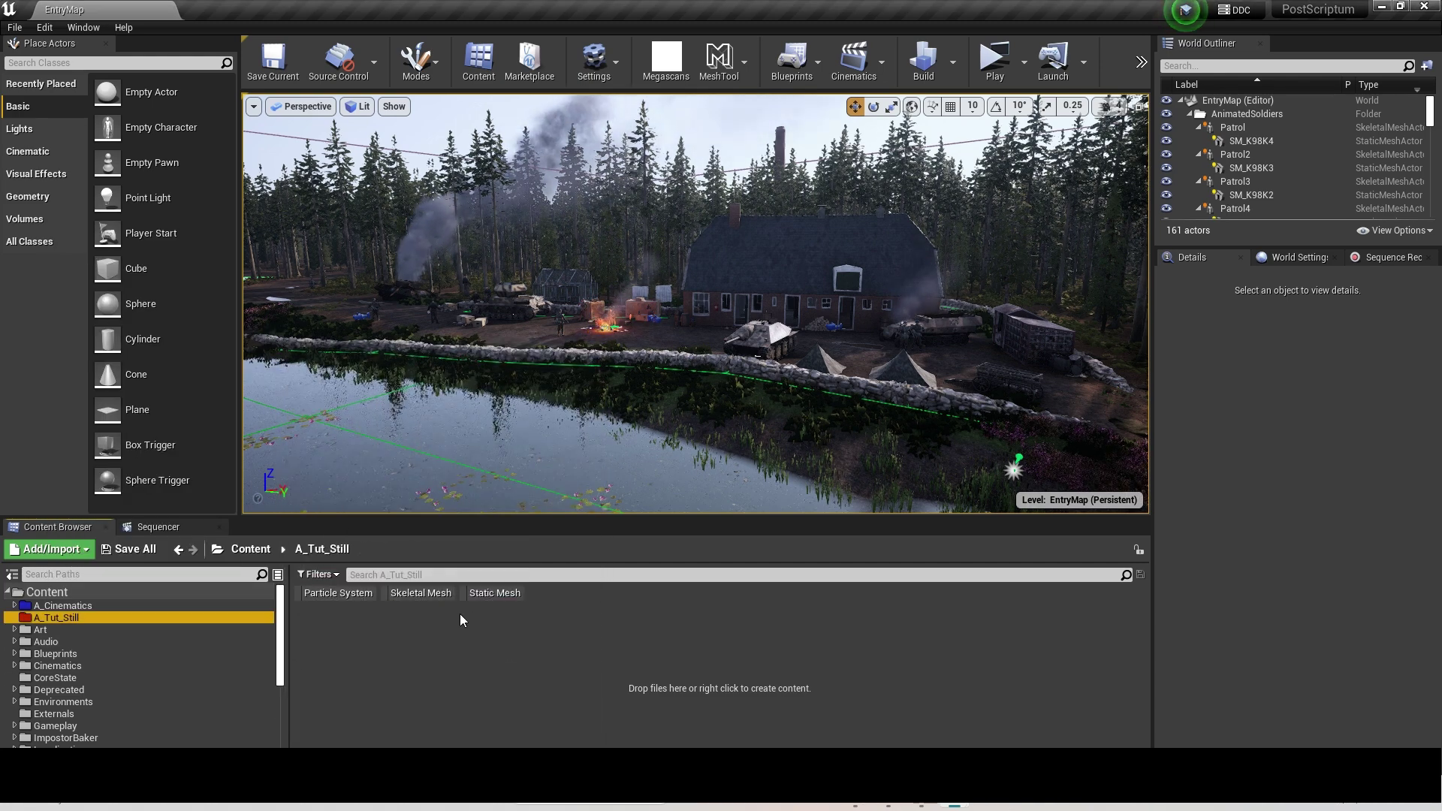
- Create a subfolder named Maps inside the A_Tut_Still folder
right_click(169, 617)
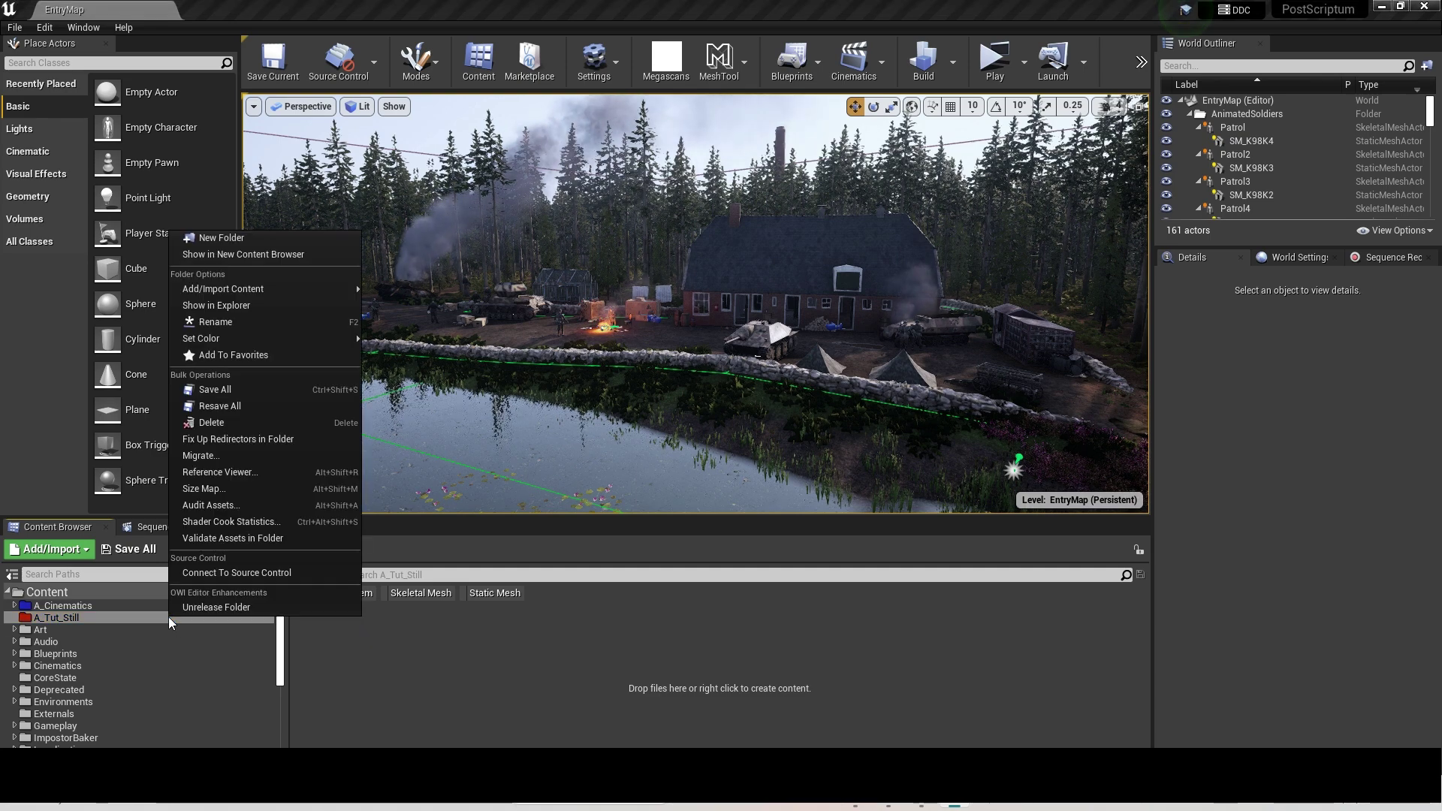
left_click(288, 238)
type("M")
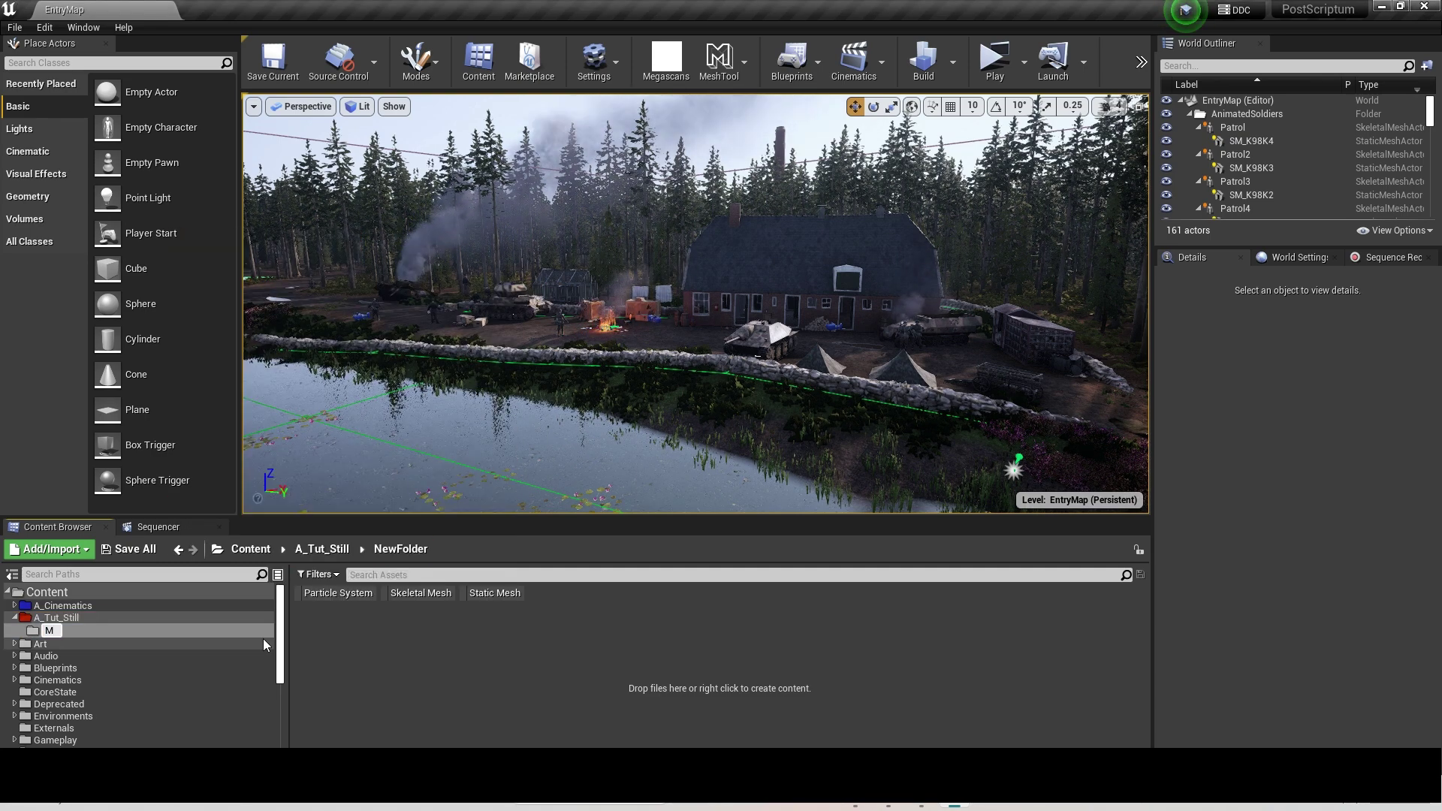
type("aps")
key("Return")
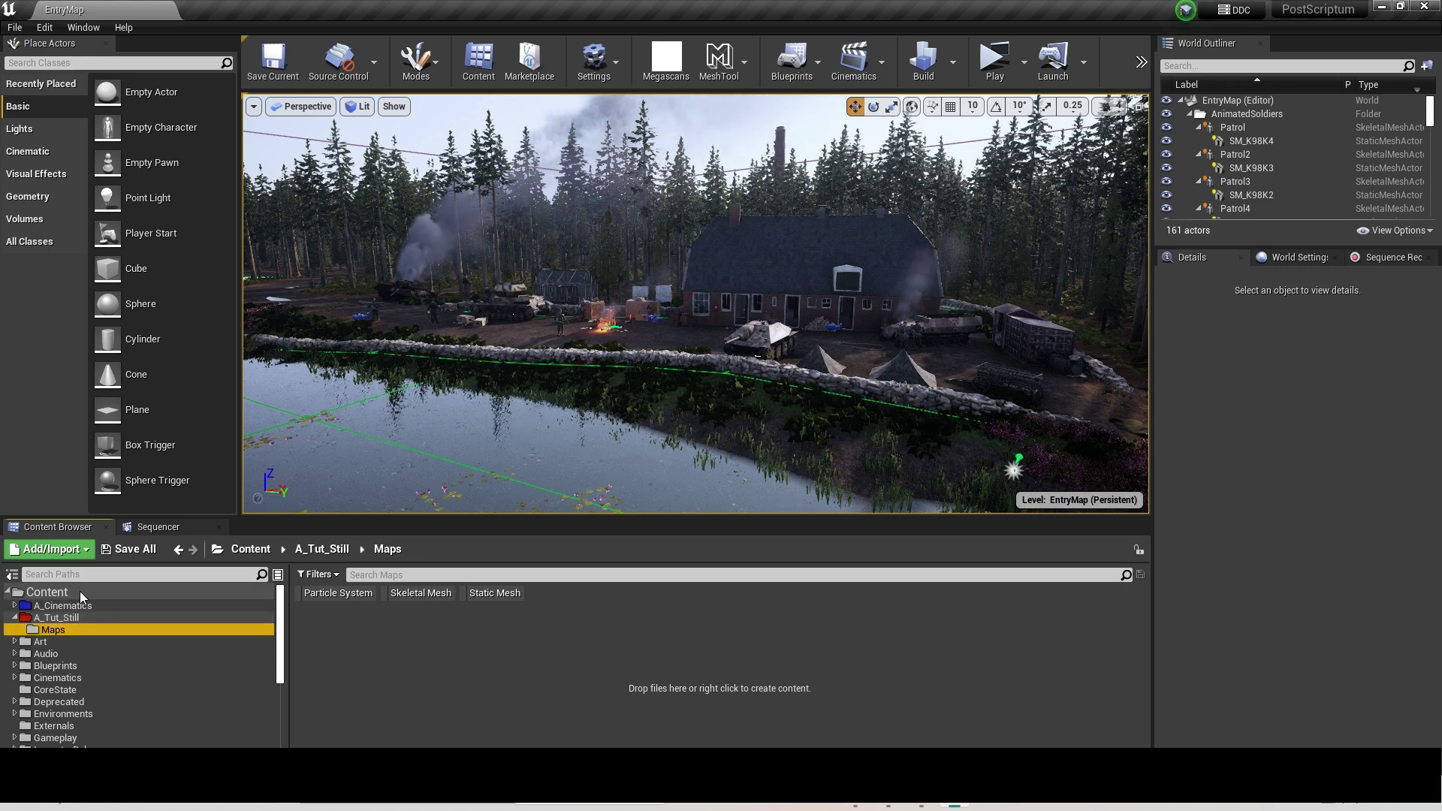
- Open the Content/PostScriptum/Maps/Heelsum/Offensive/Single folder
left_click(247, 552)
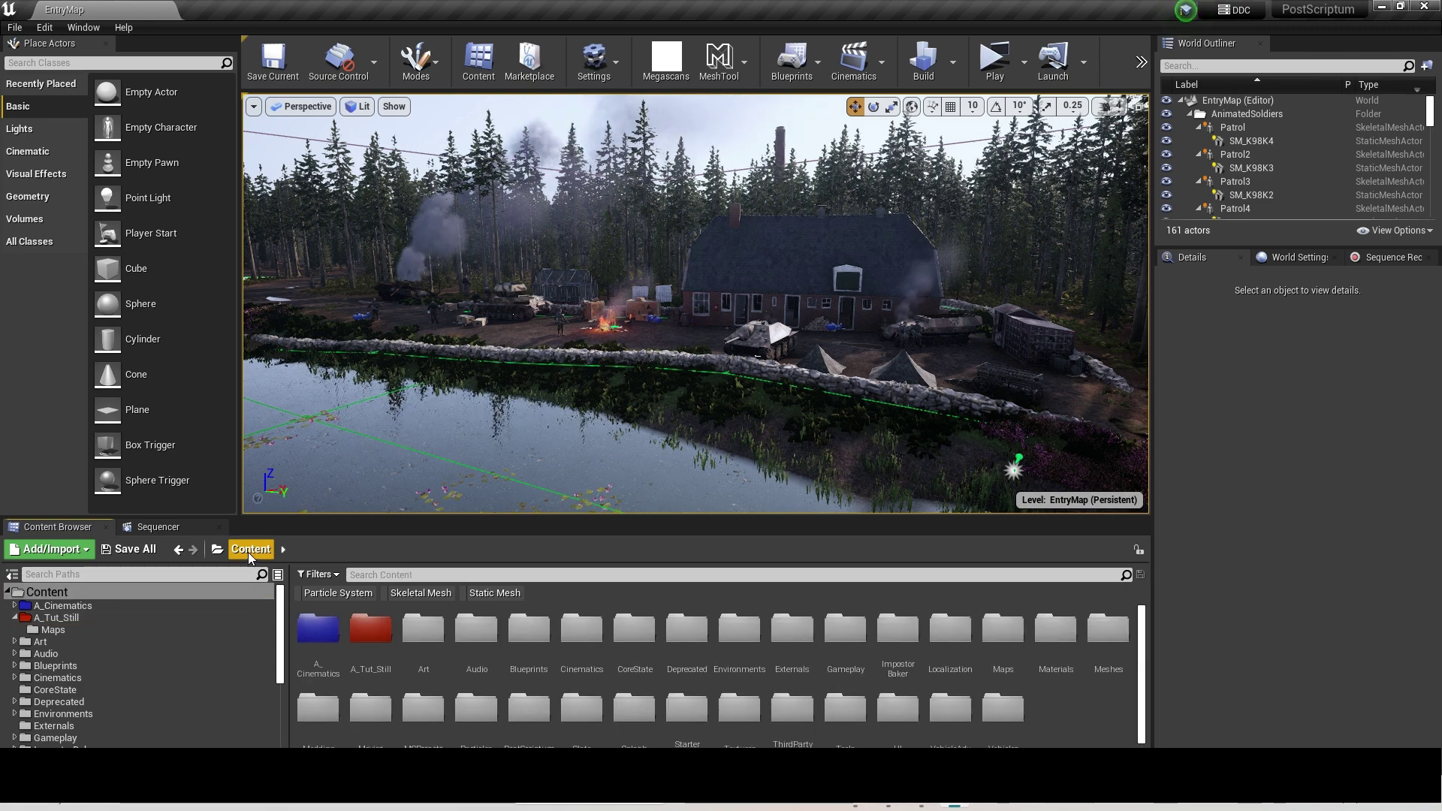
scroll(896, 713, "down", 1)
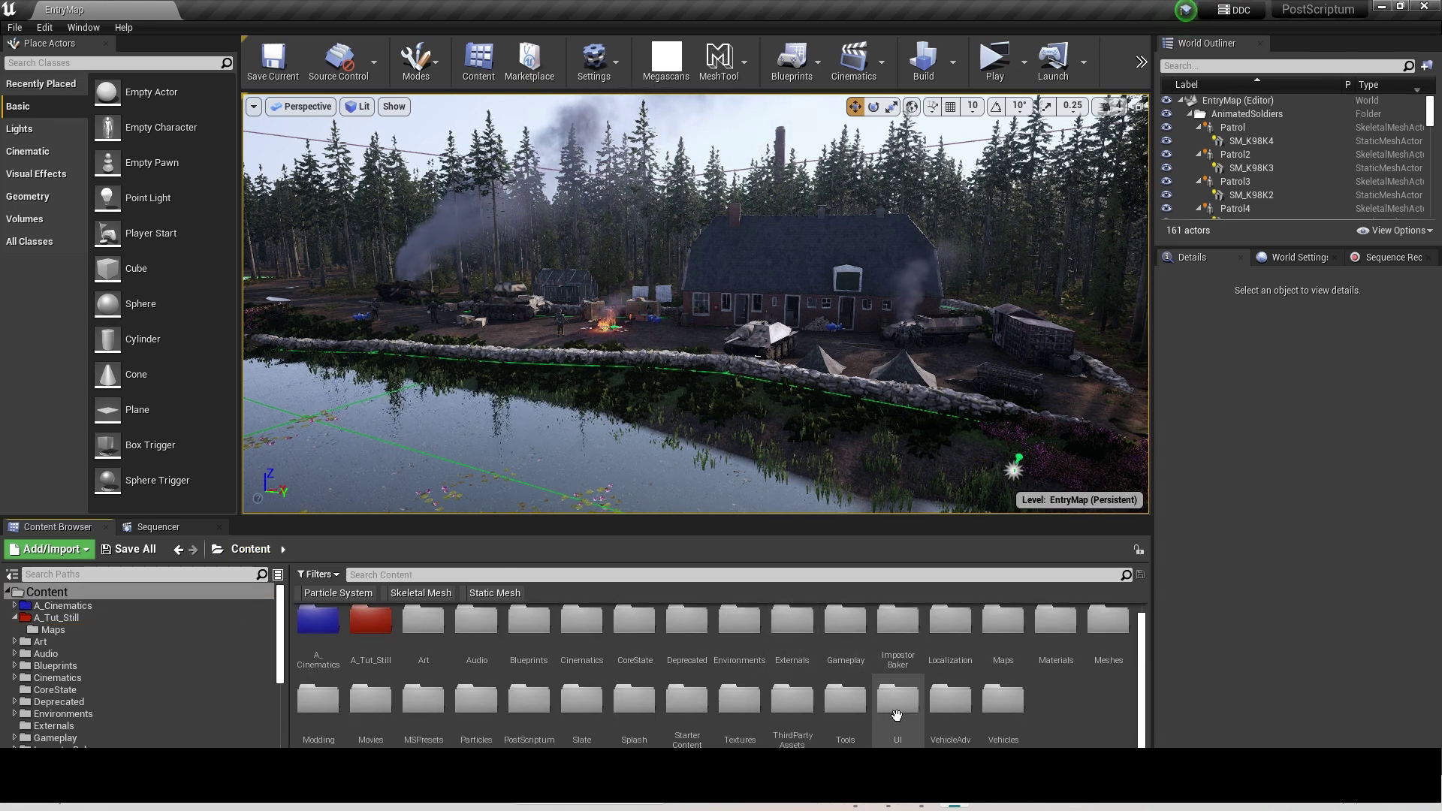
double_click(529, 701)
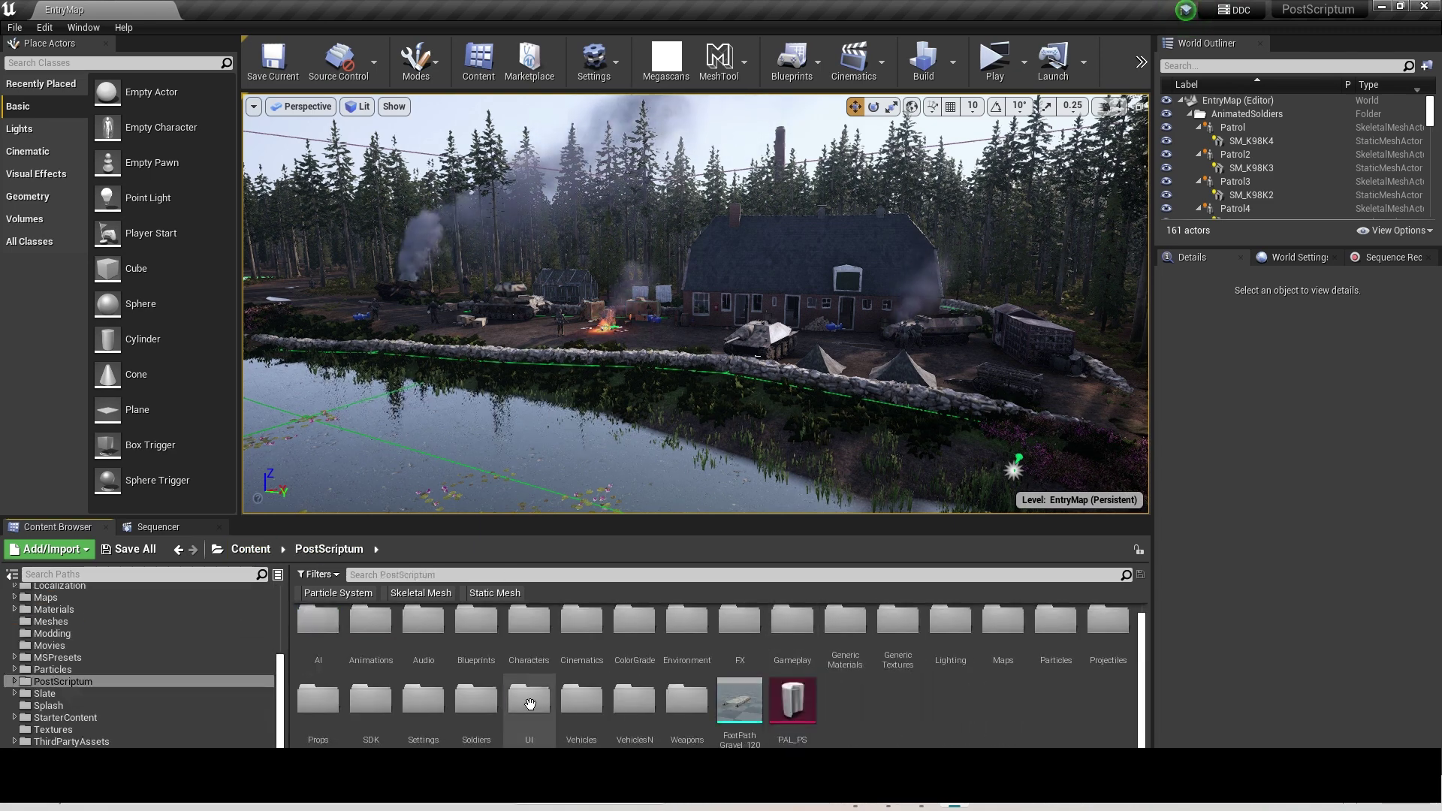
double_click(1004, 630)
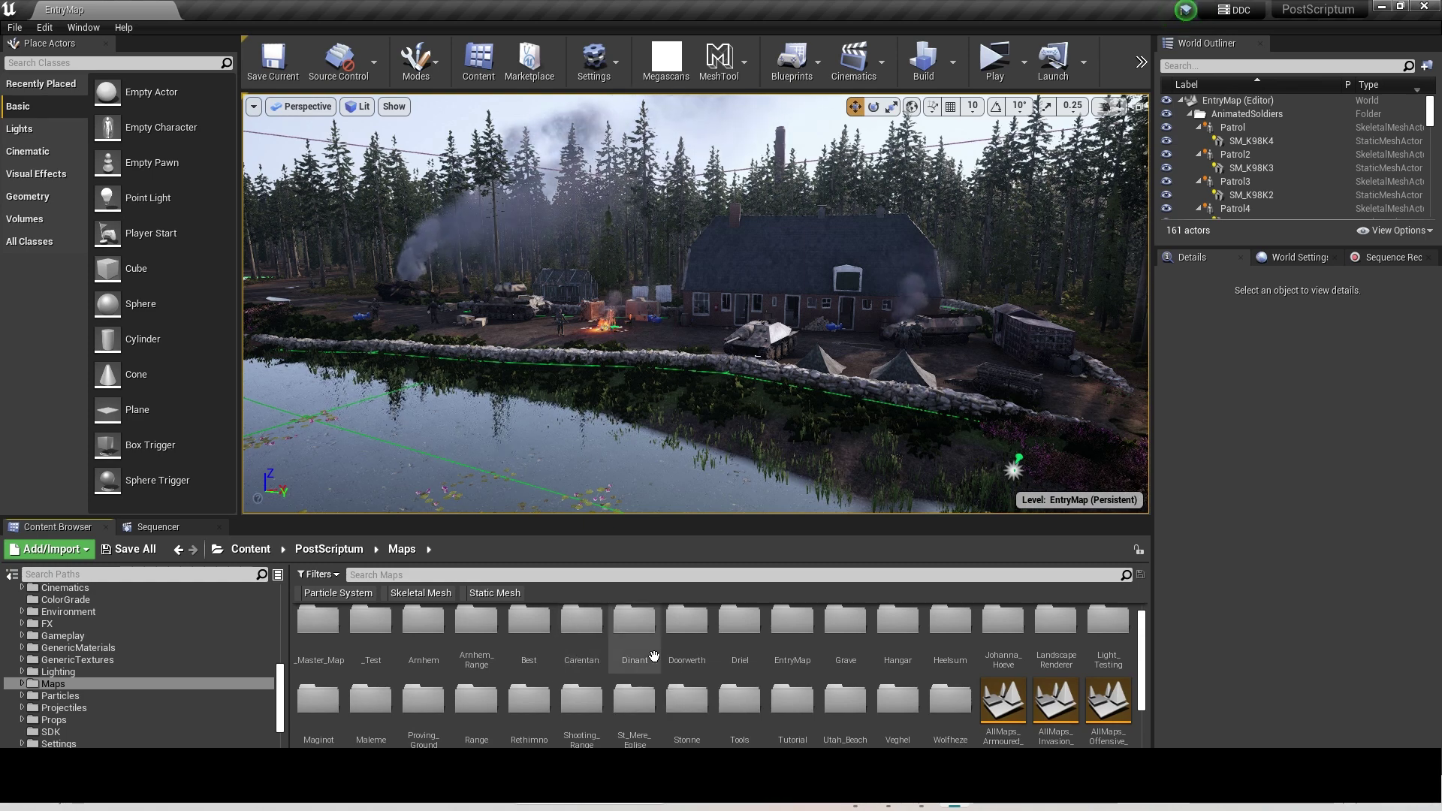
double_click(949, 628)
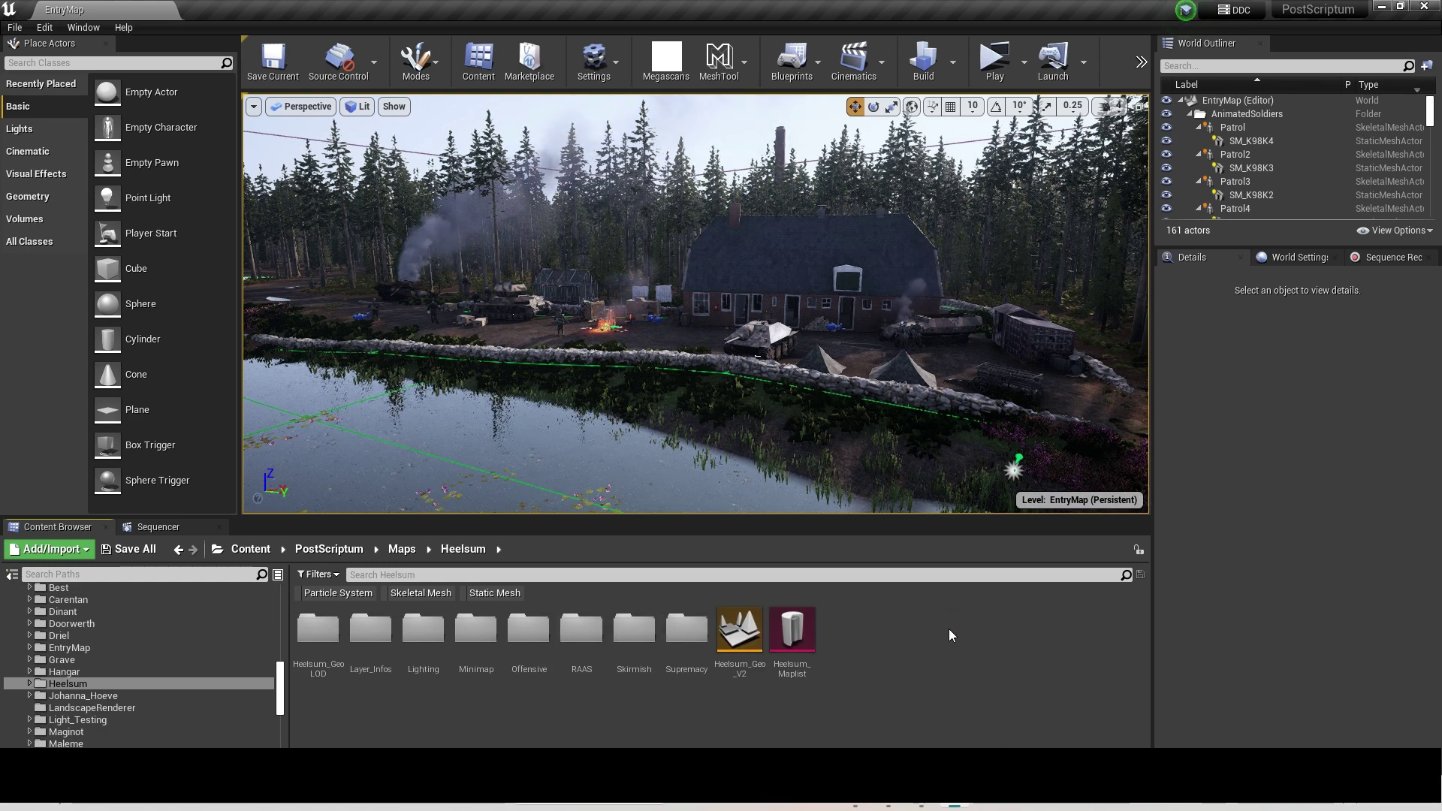
double_click(530, 633)
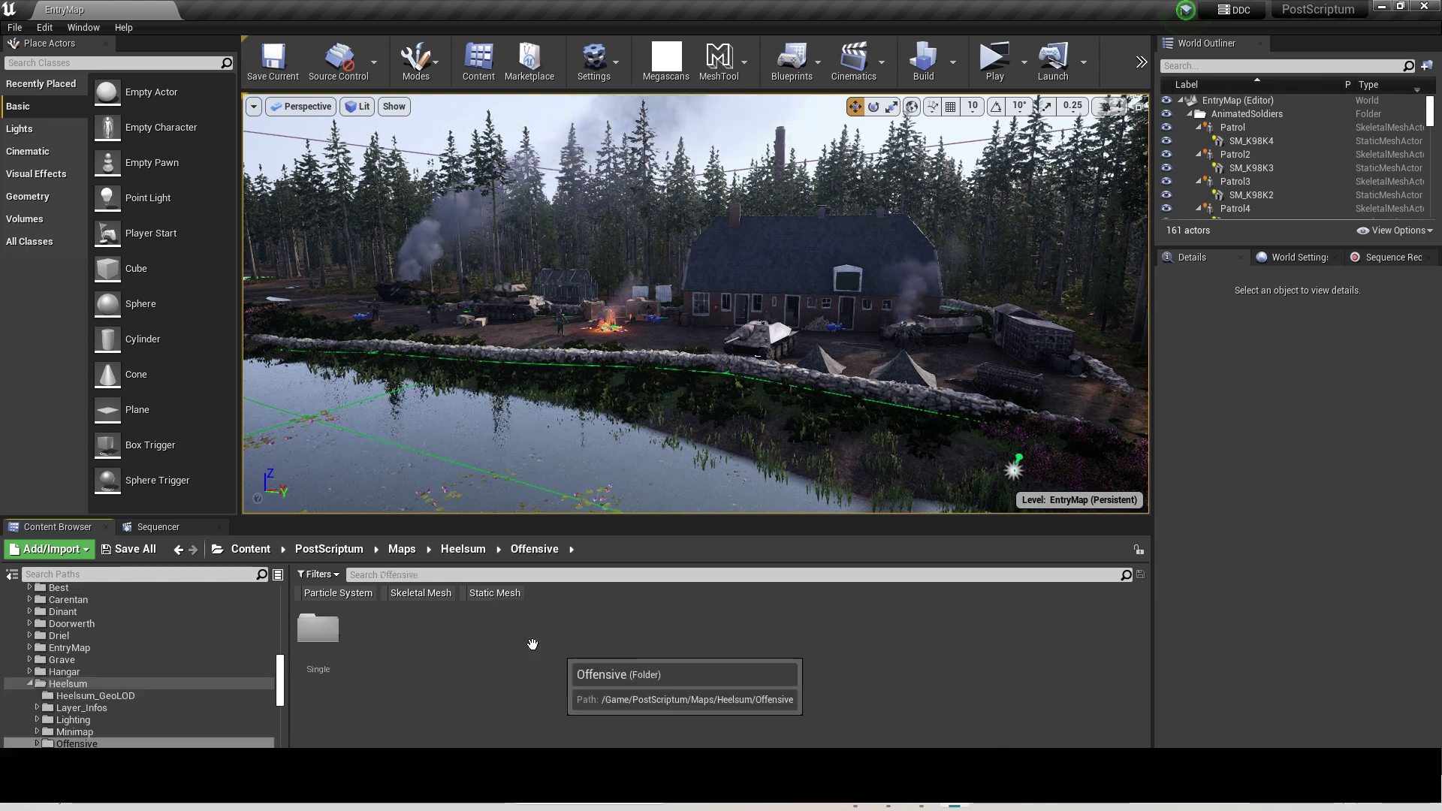
double_click(318, 628)
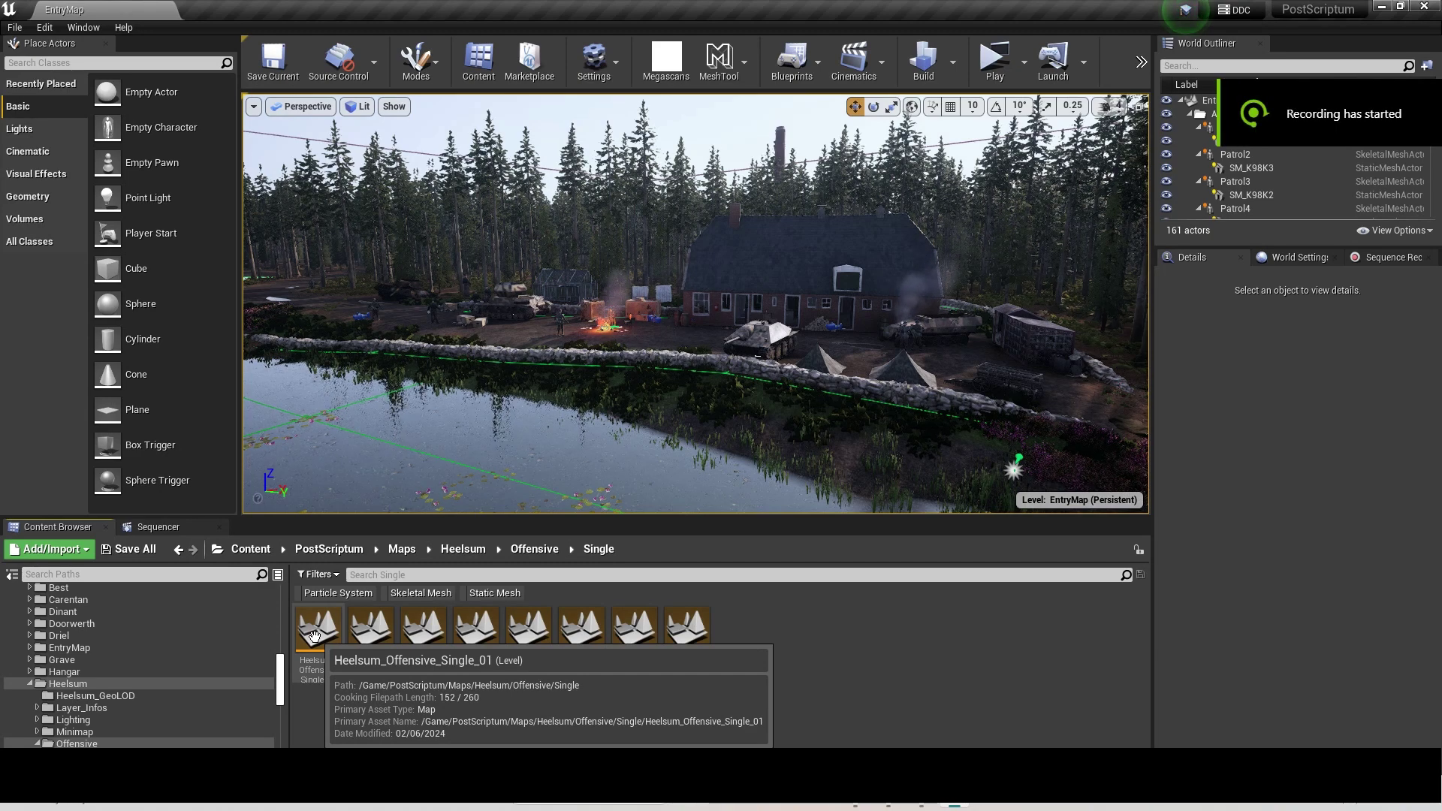
- Duplicate the Heelsum_Offensive_Single_01 level and name the copy Tut_Still_Heelsum
double_click(315, 638)
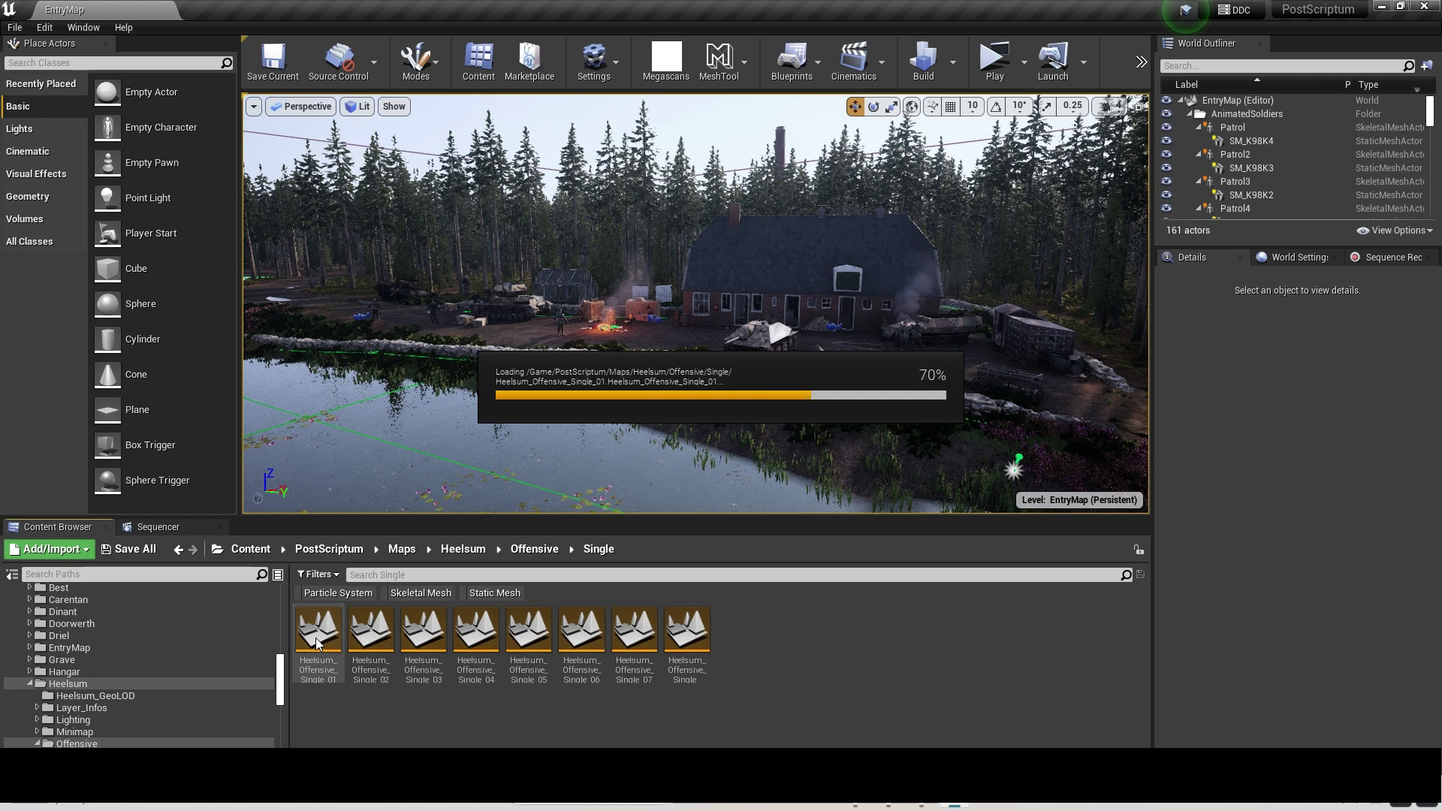
right_click(316, 643)
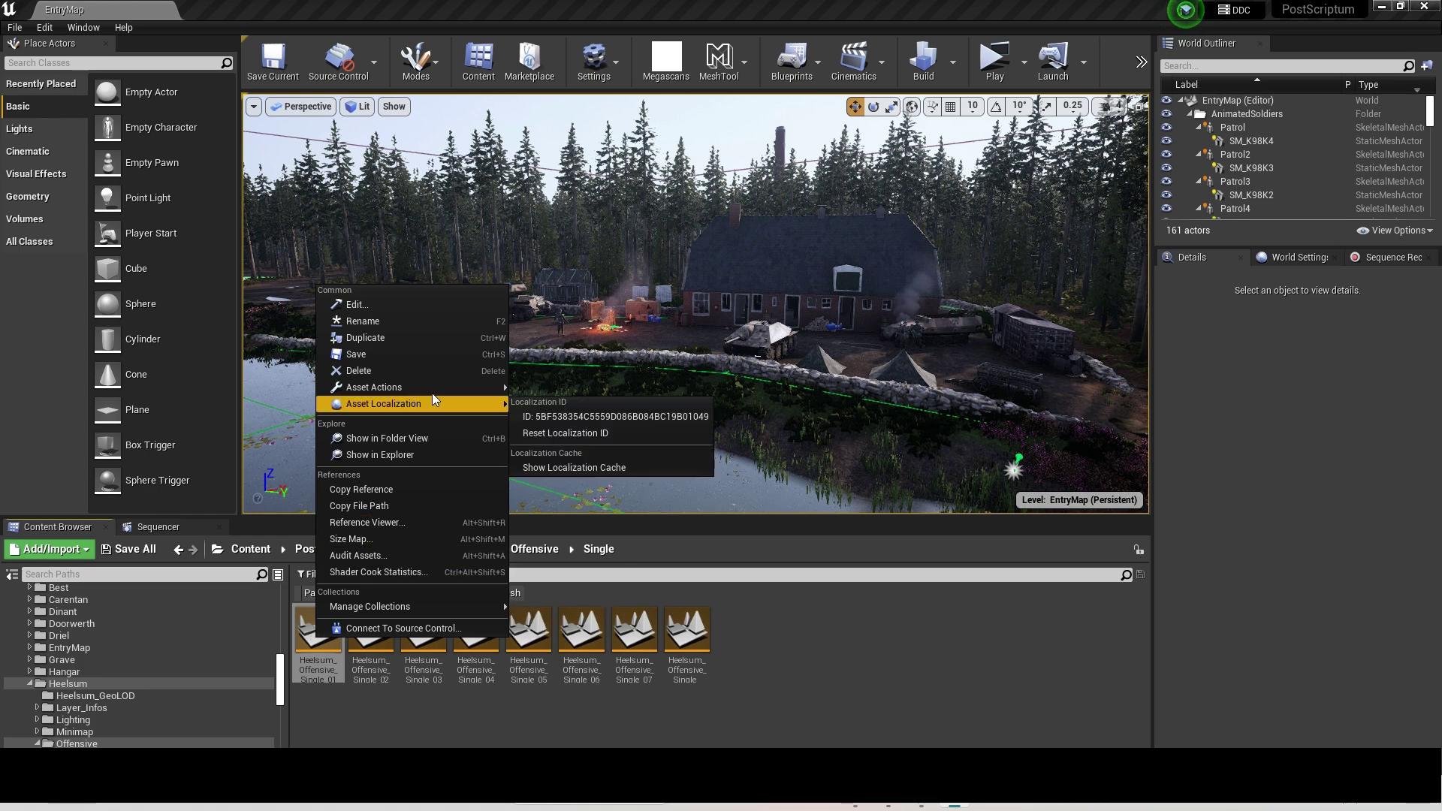
left_click(424, 339)
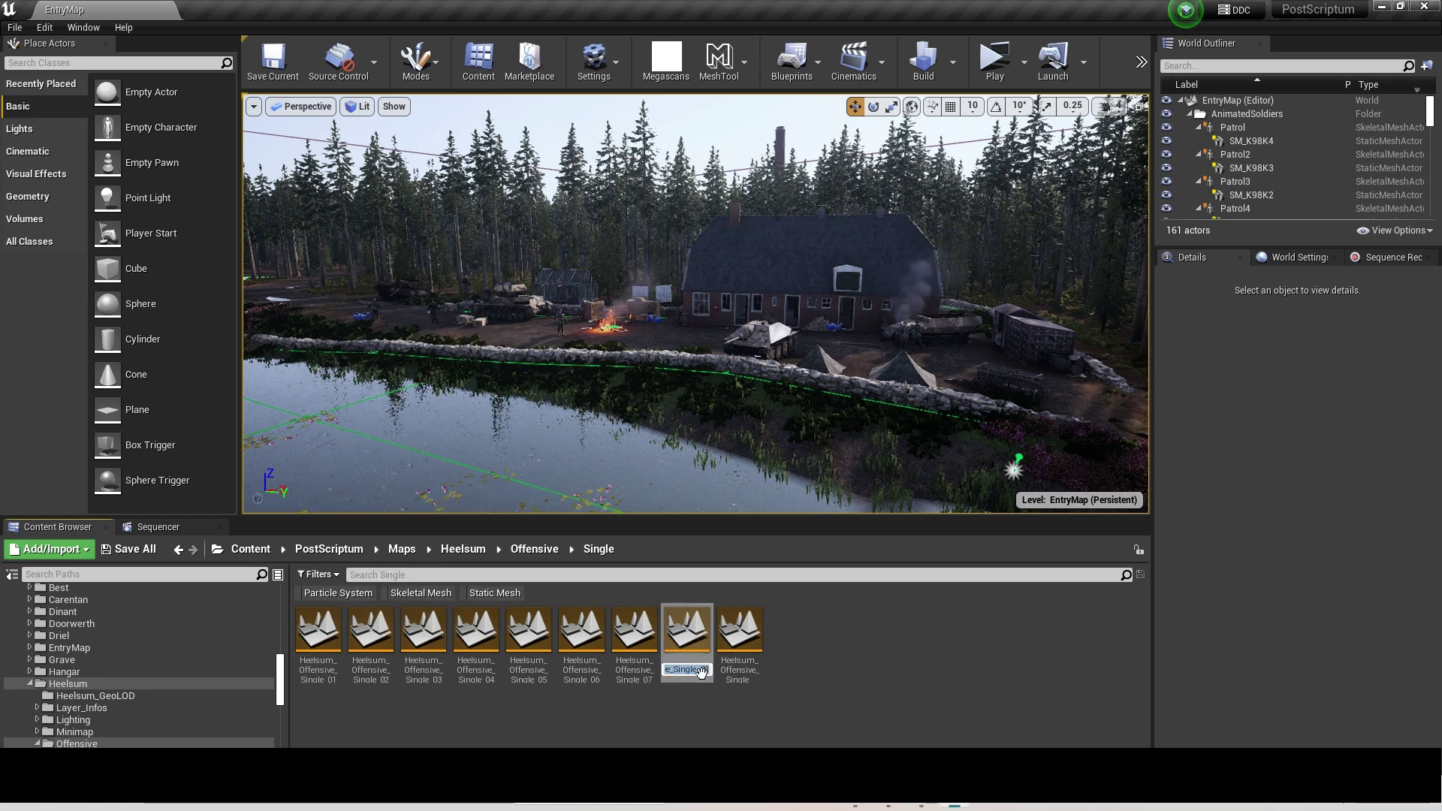
type("Tut1")
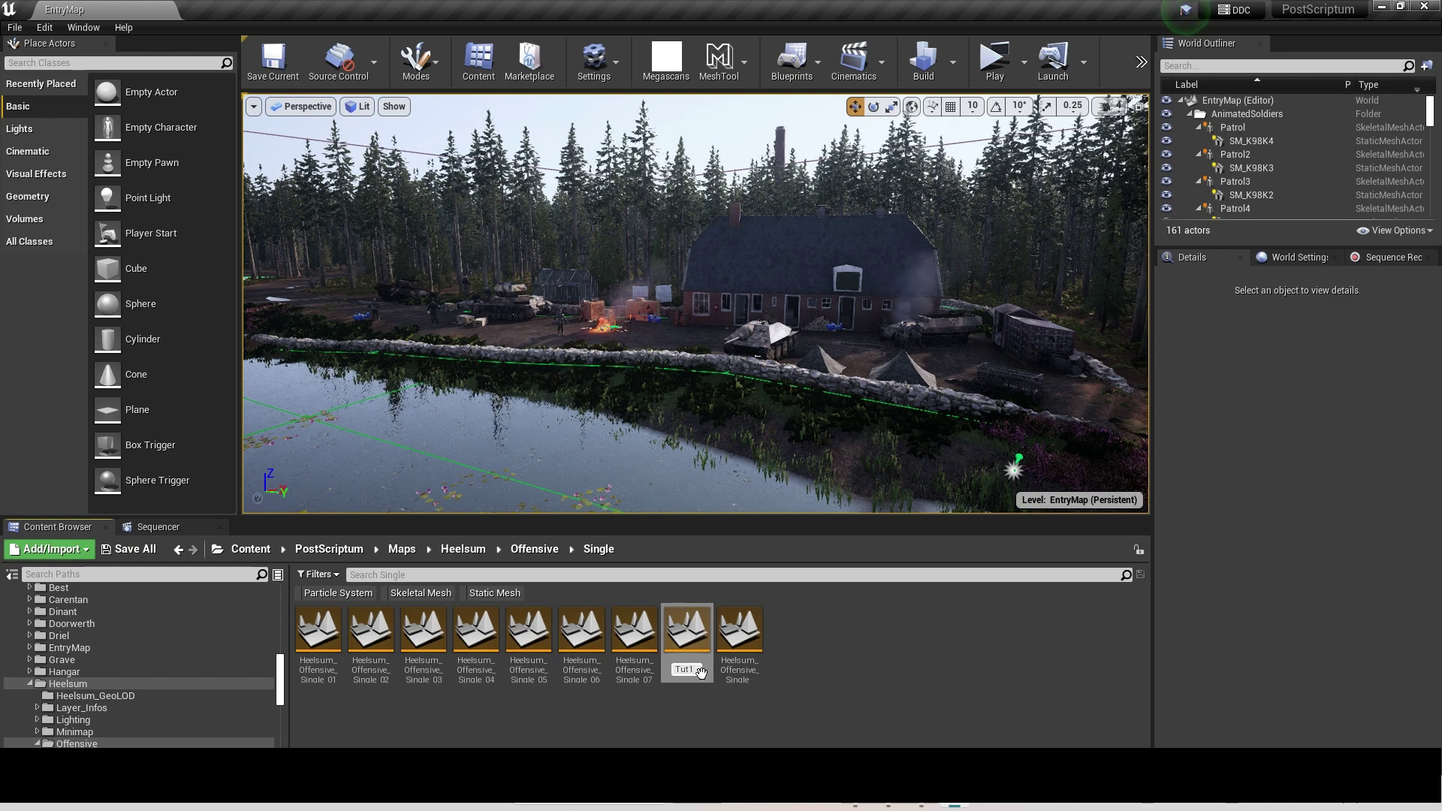
key("BackSpace")
type("_")
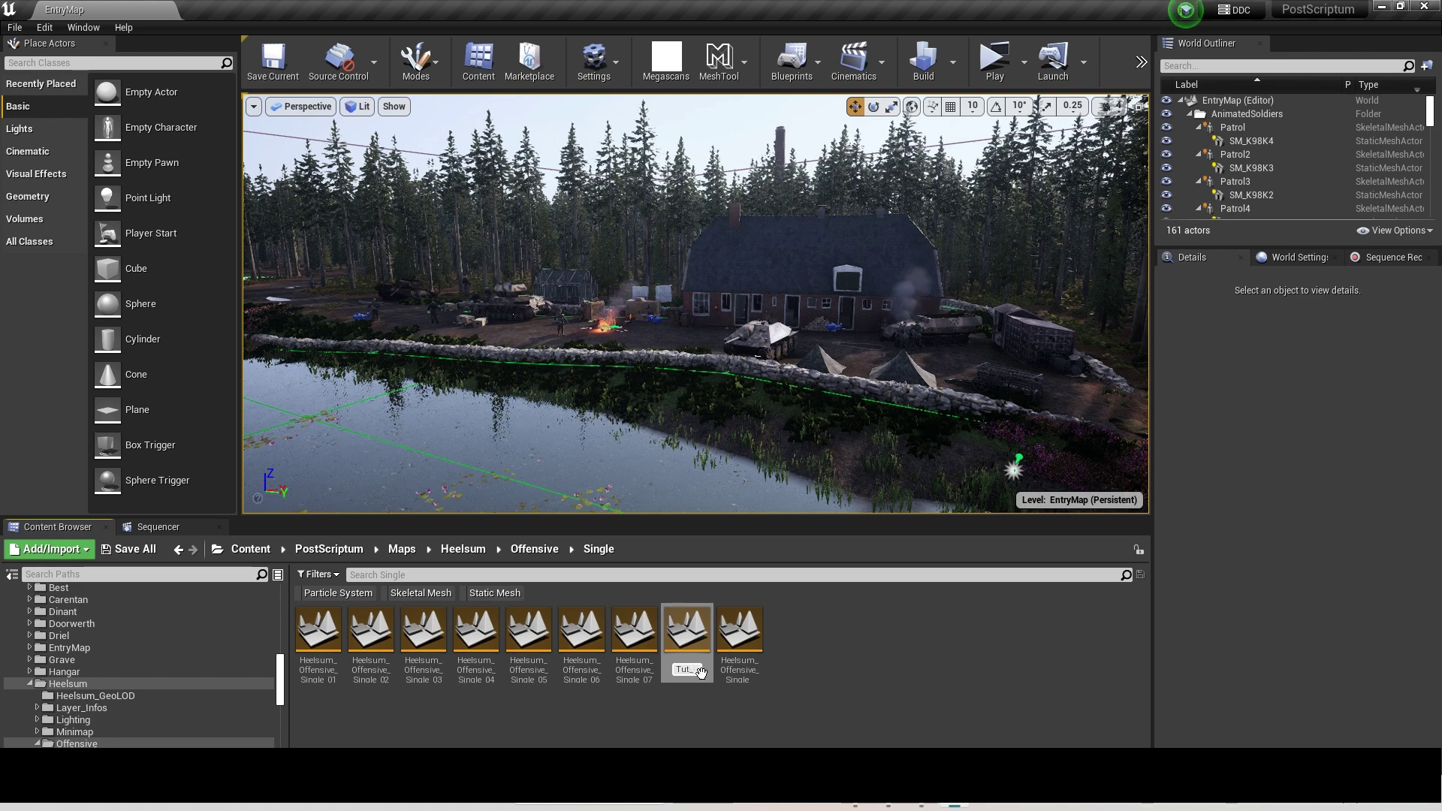
type("Sti")
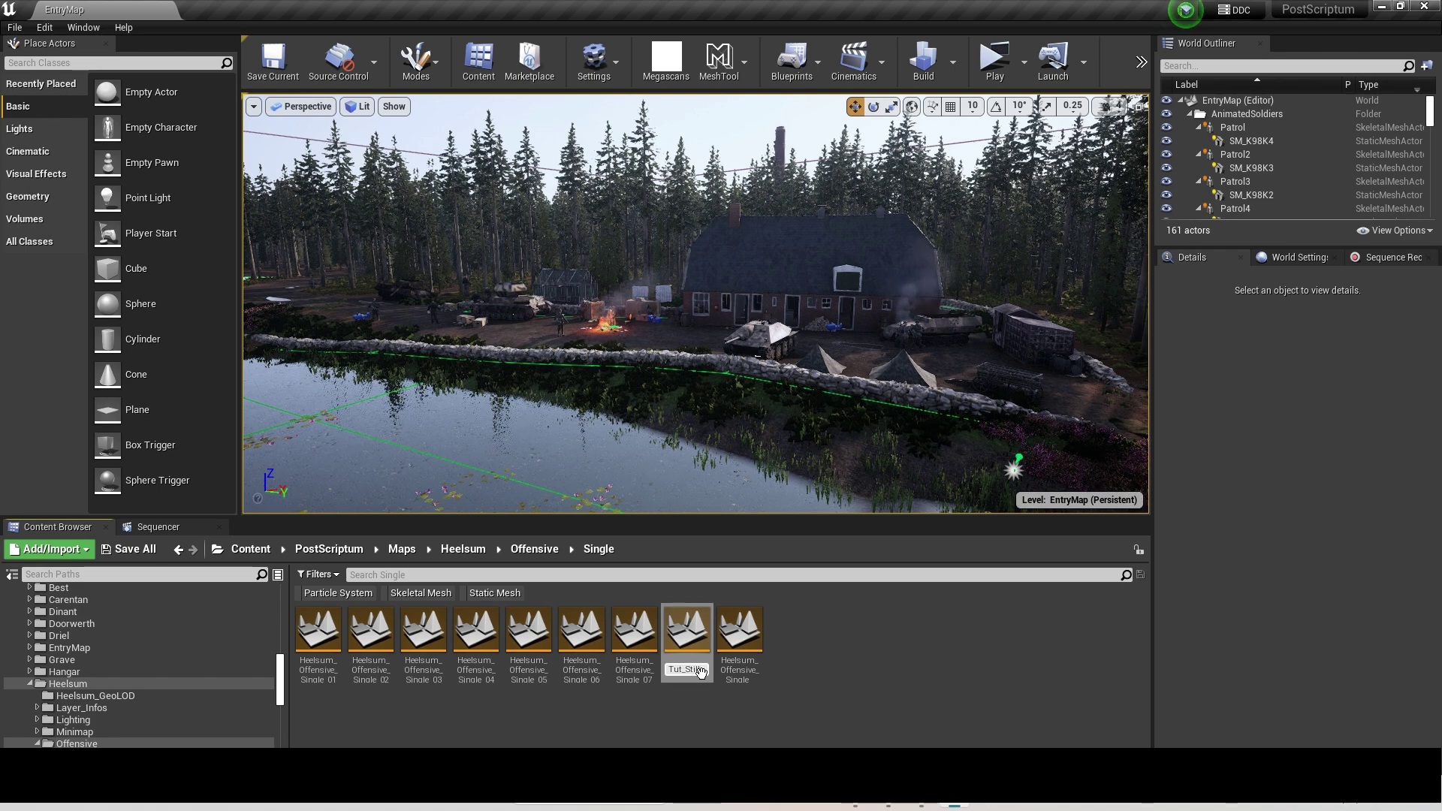
type("ll")
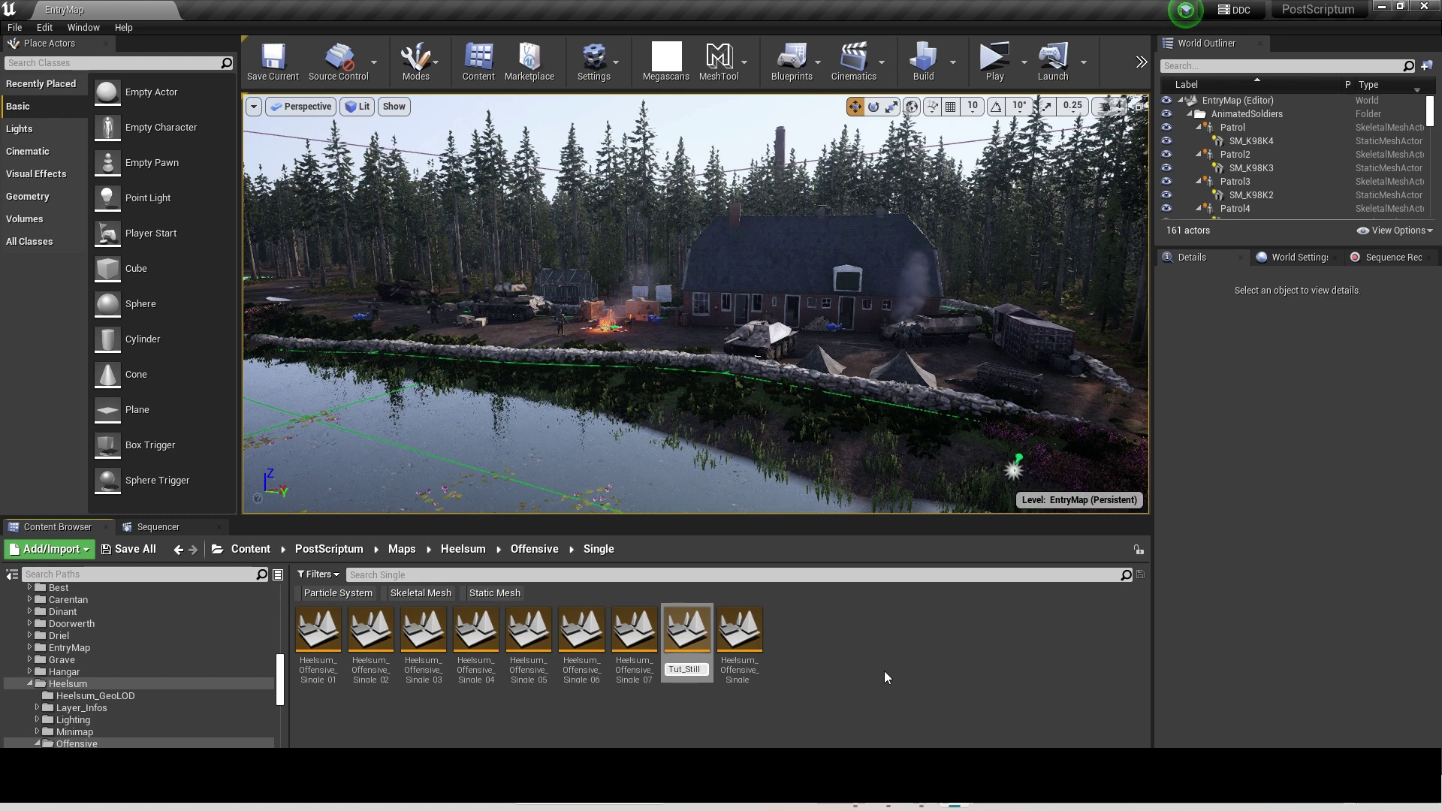
type("_H")
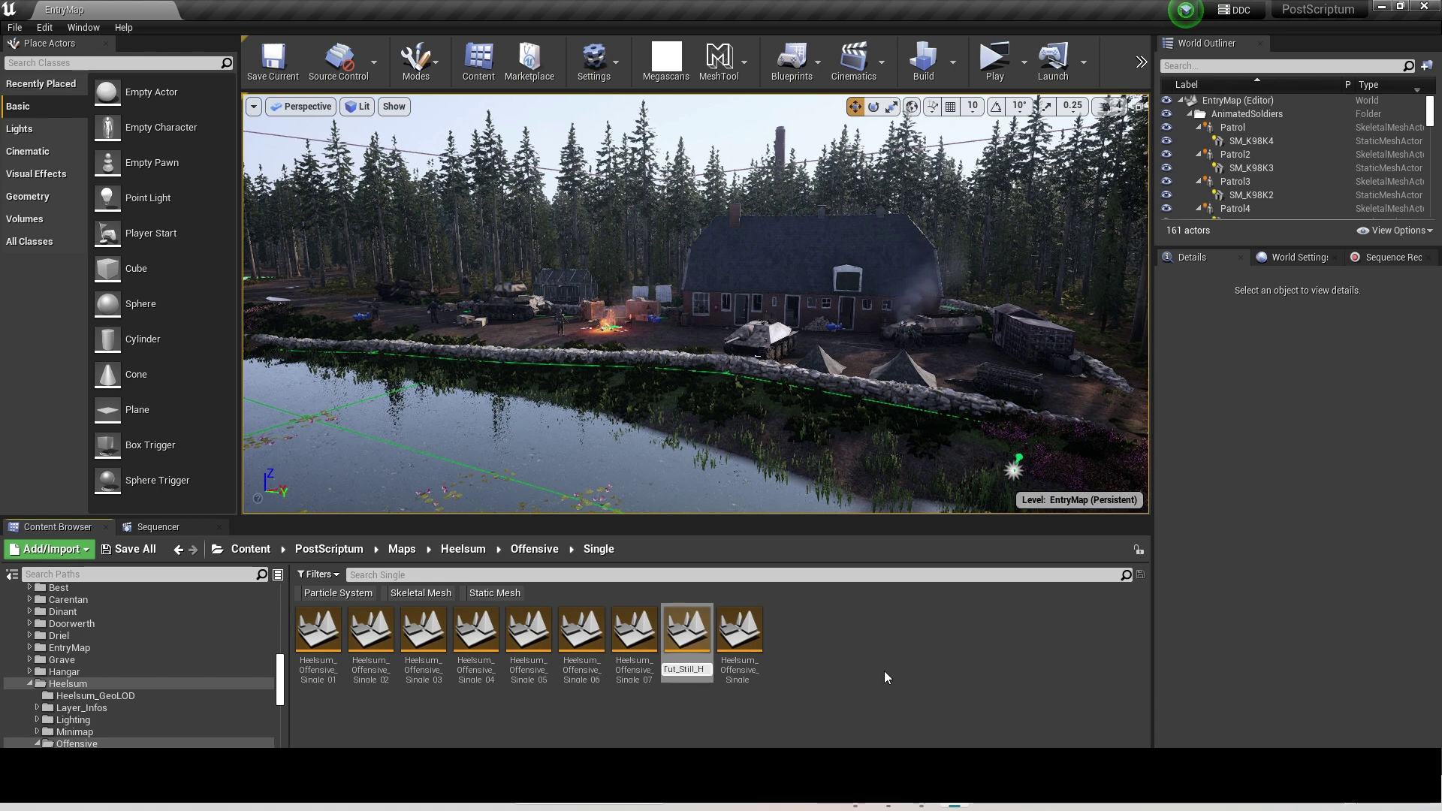
type("eelsum")
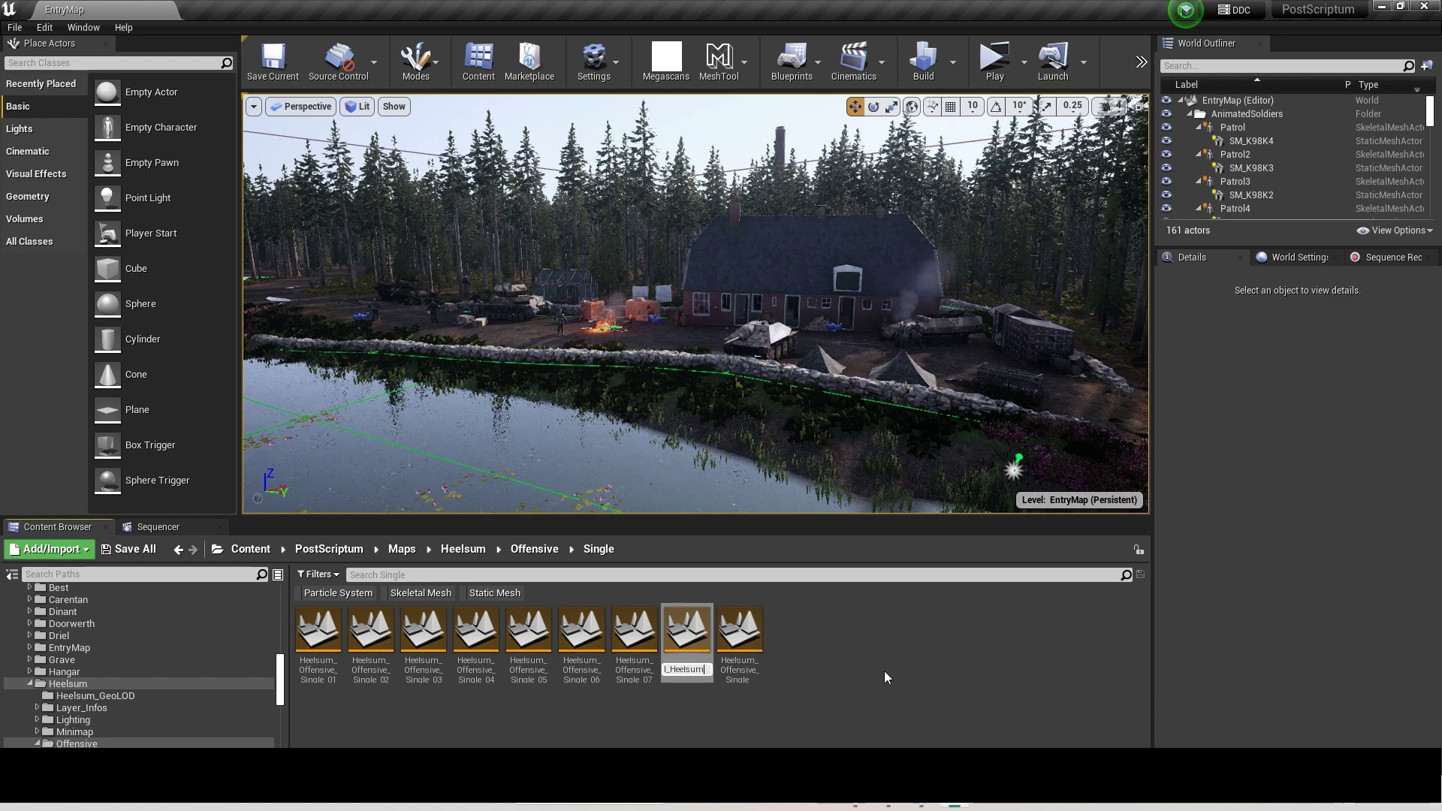
key("Return")
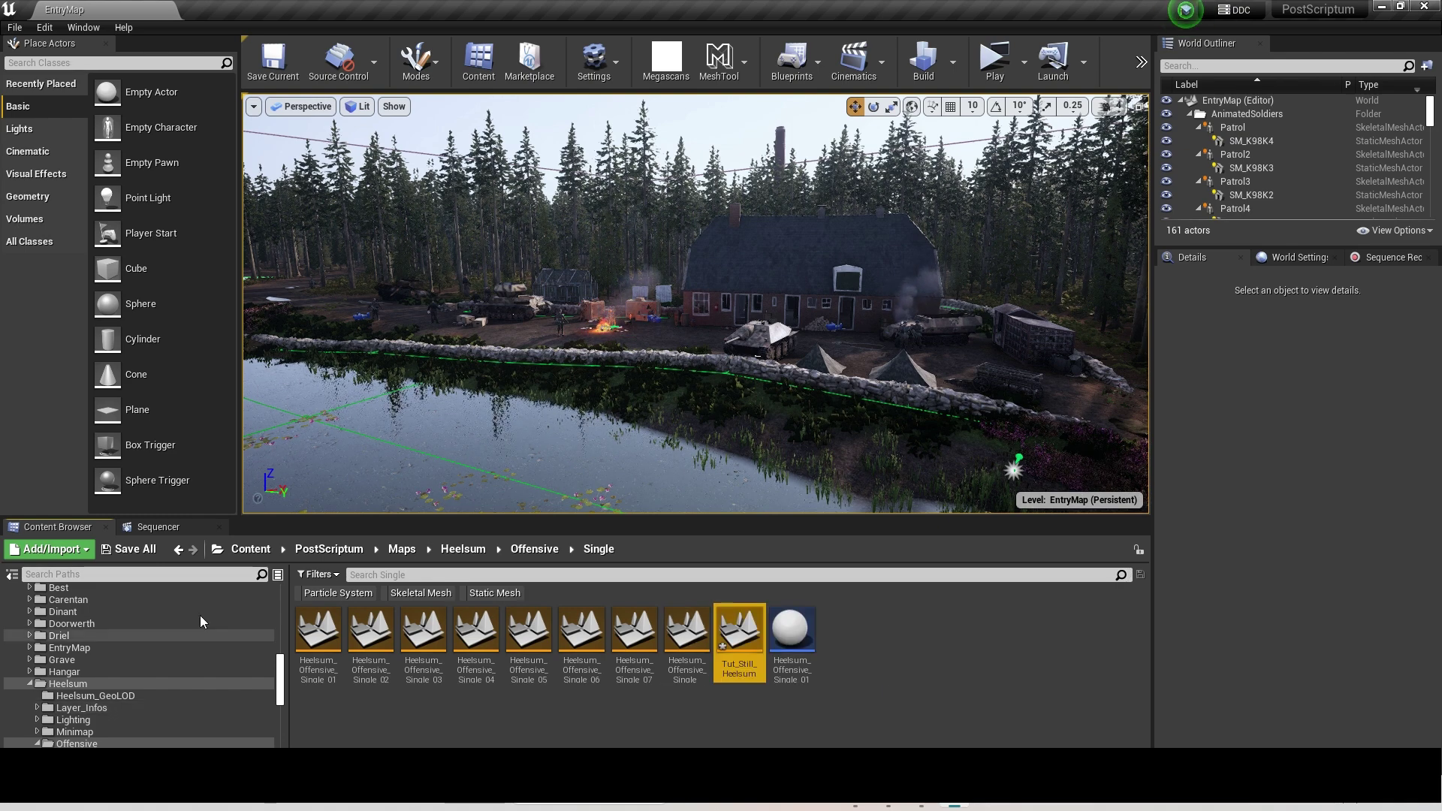
- Move the Tut_Still_Heelsum level from the Heelsum Offensive/Single folder into the A_Tut_Still/Maps folder
scroll(200, 620, "up", 8)
scroll(201, 664, "up", 10)
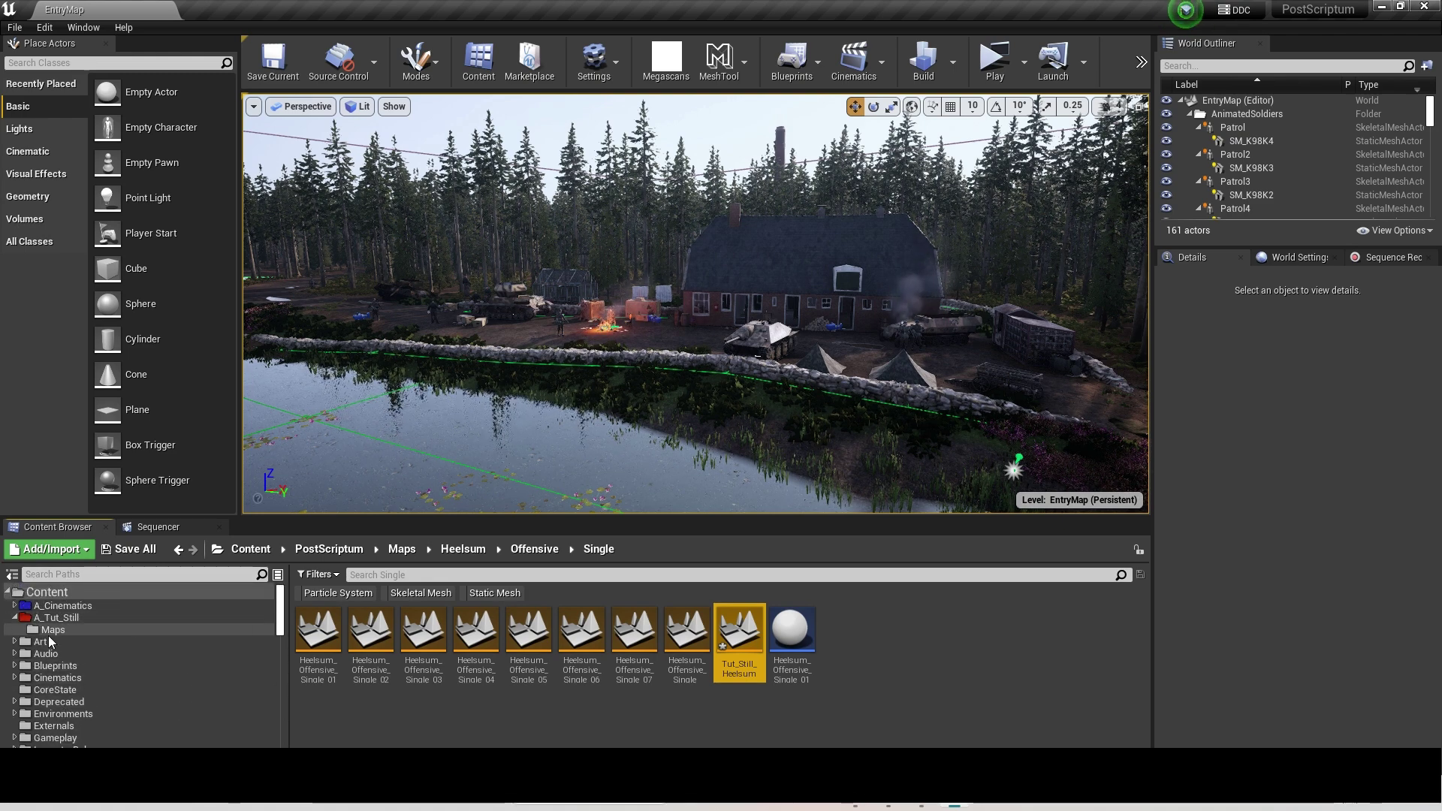
left_click(13, 616)
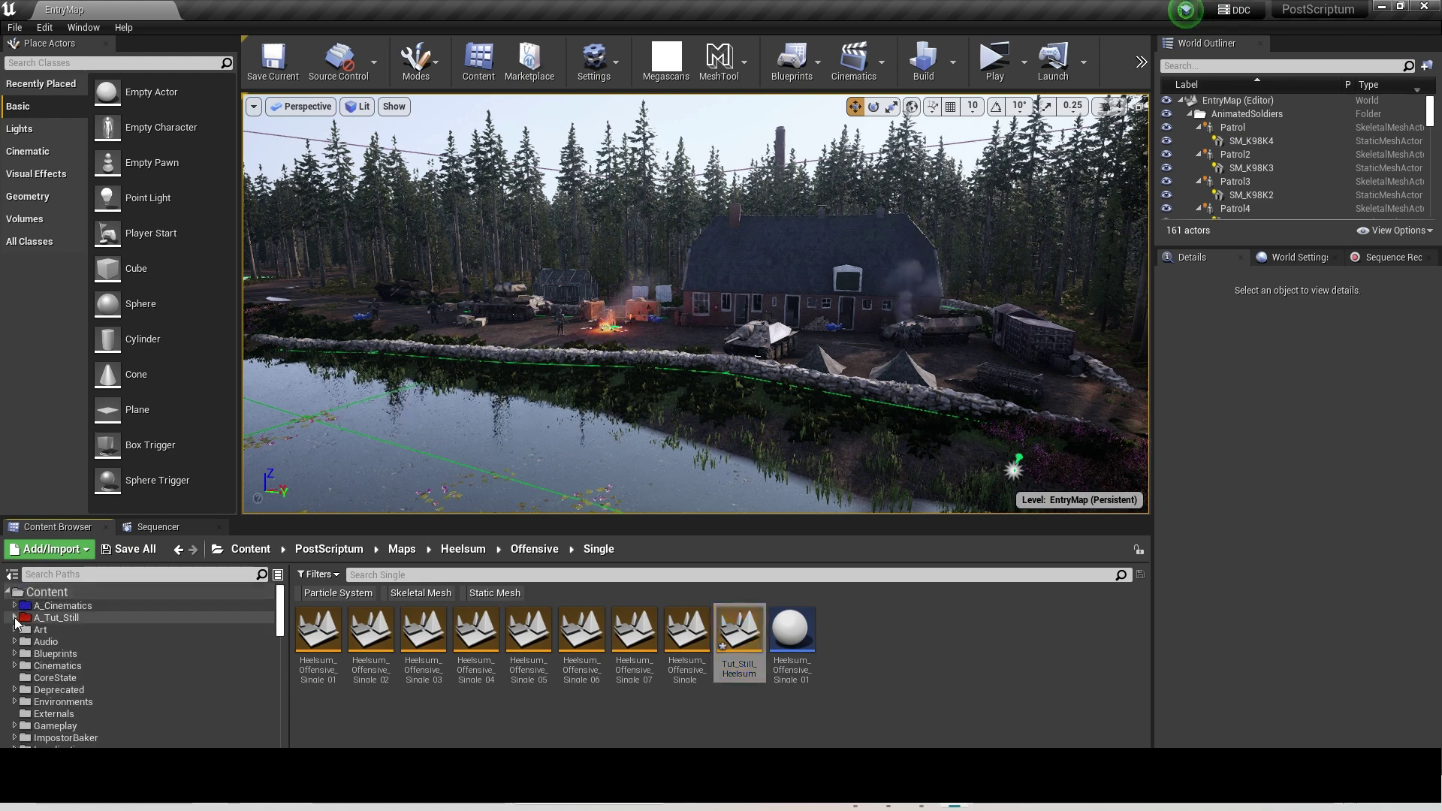
left_click(13, 616)
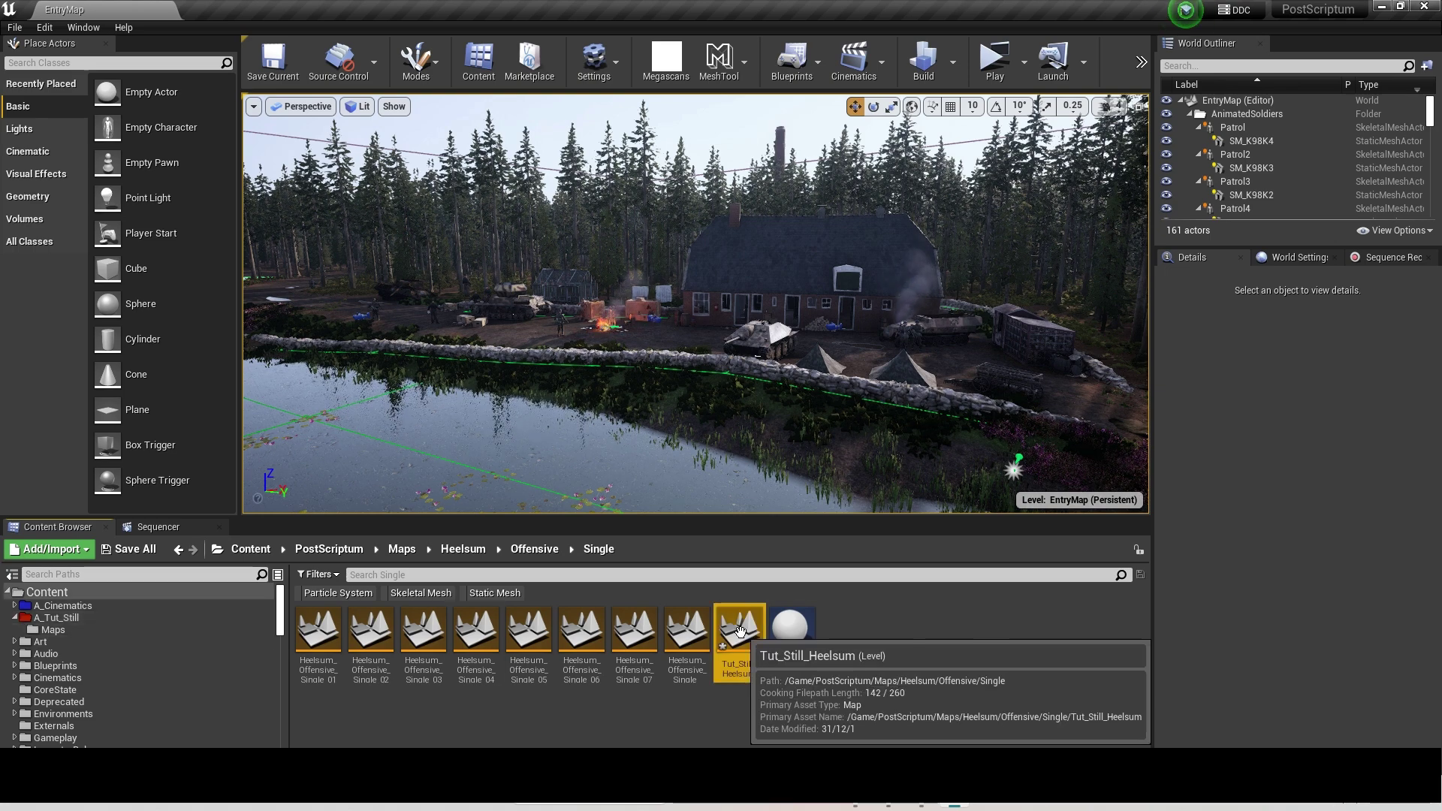
left_click_drag(739, 630, 83, 632)
left_click(123, 653)
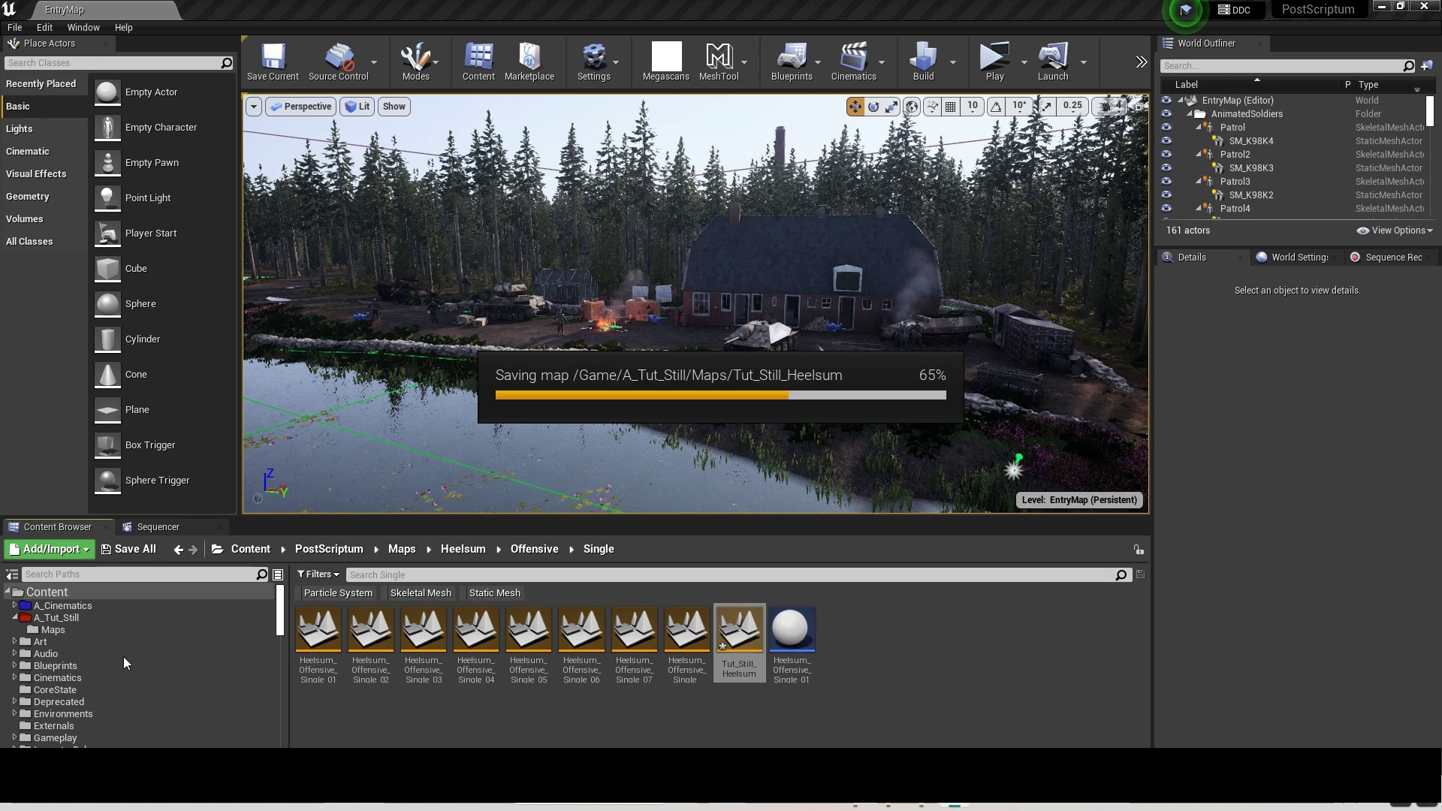
- Open the Tut_Still_Heelsum level from the A_Tut_Still/Maps folder and dismiss the map check log
left_click(250, 548)
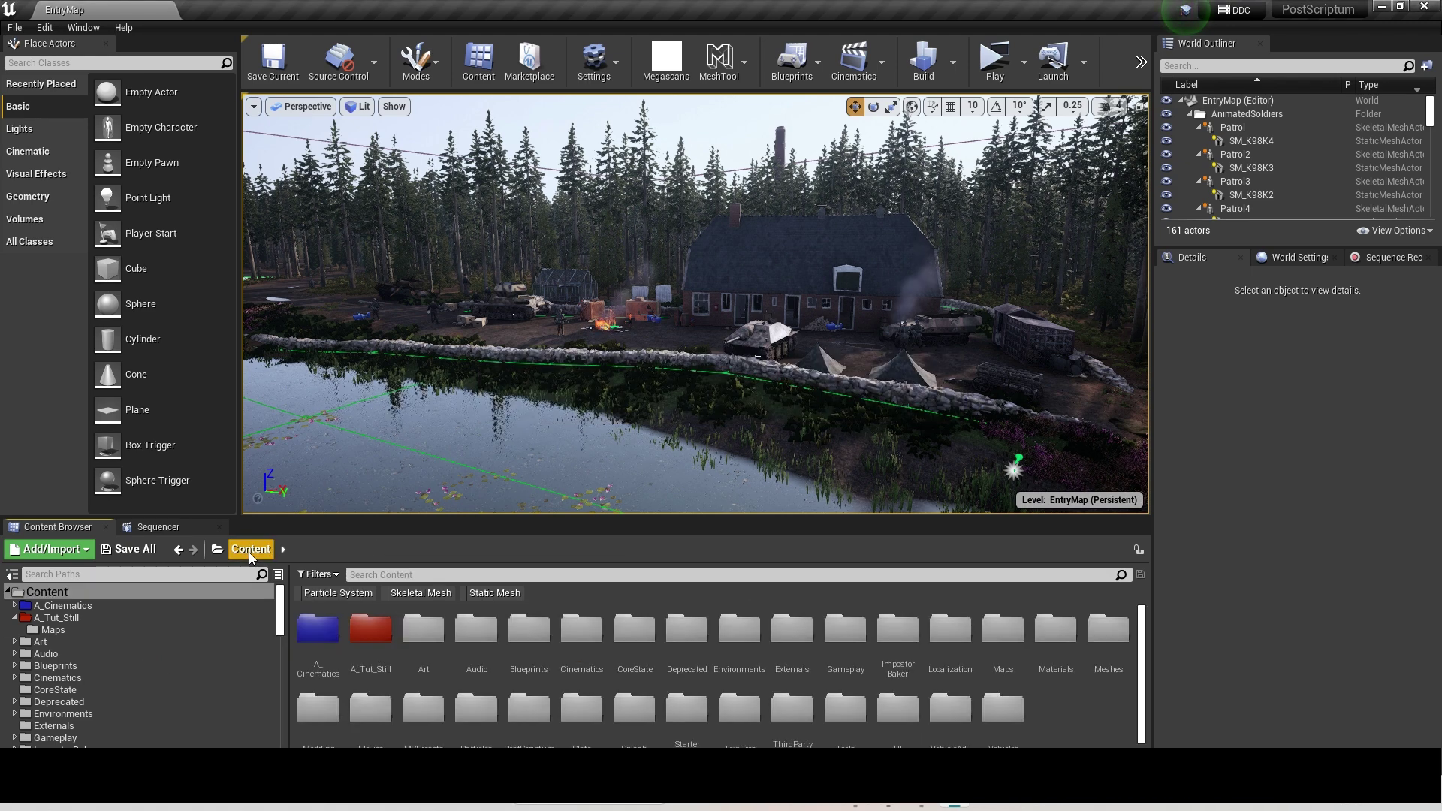
left_click(379, 635)
double_click(380, 635)
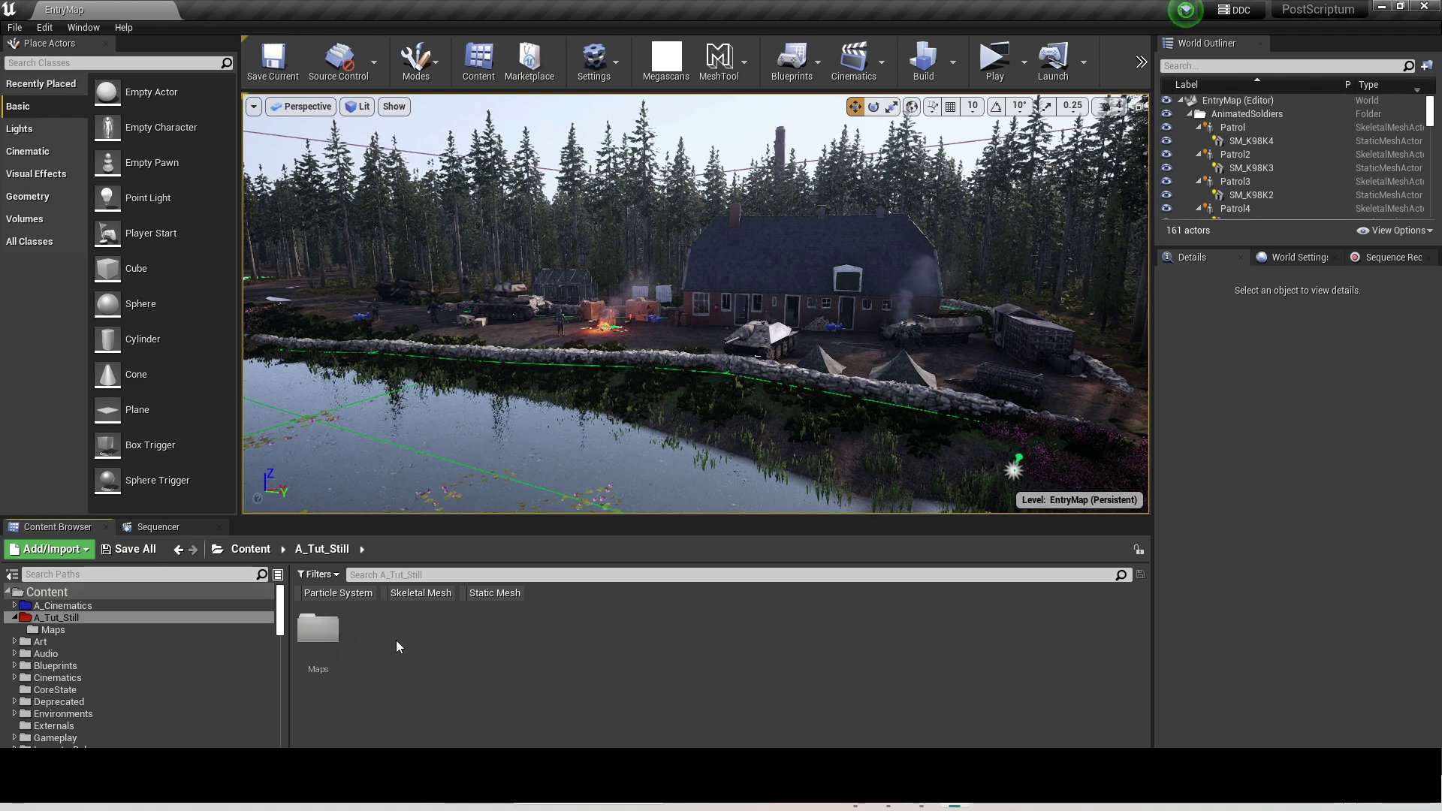
double_click(323, 626)
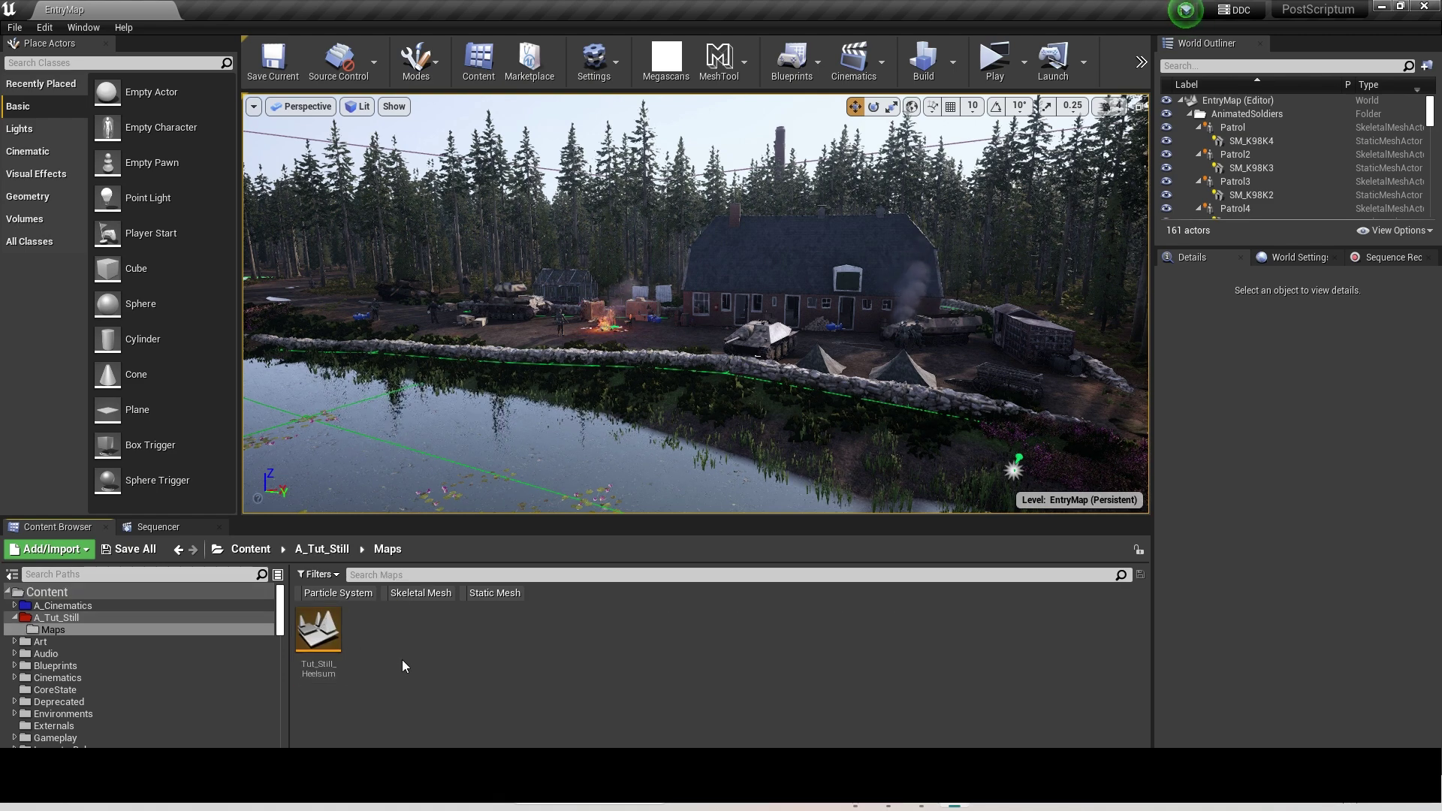
double_click(322, 631)
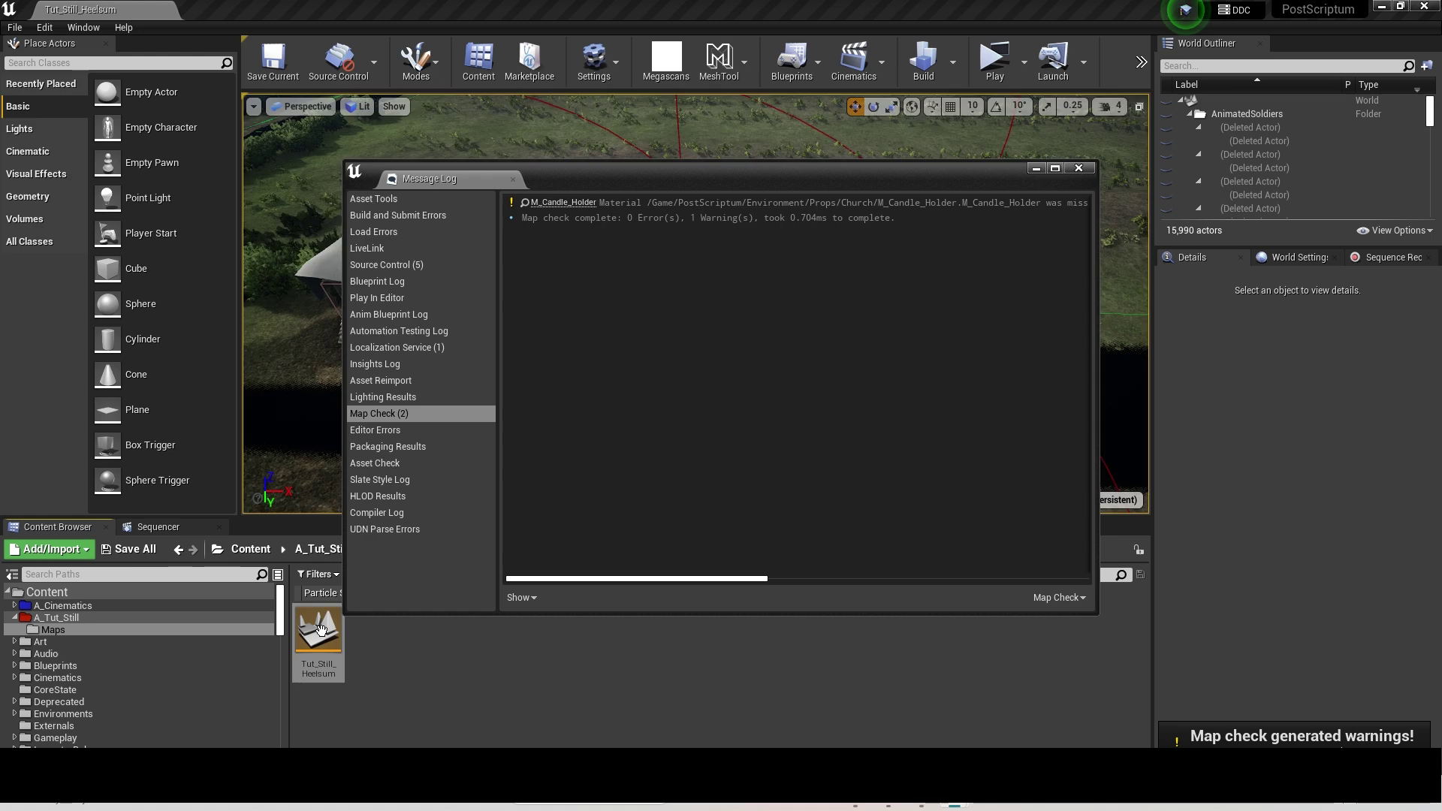
left_click(1078, 169)
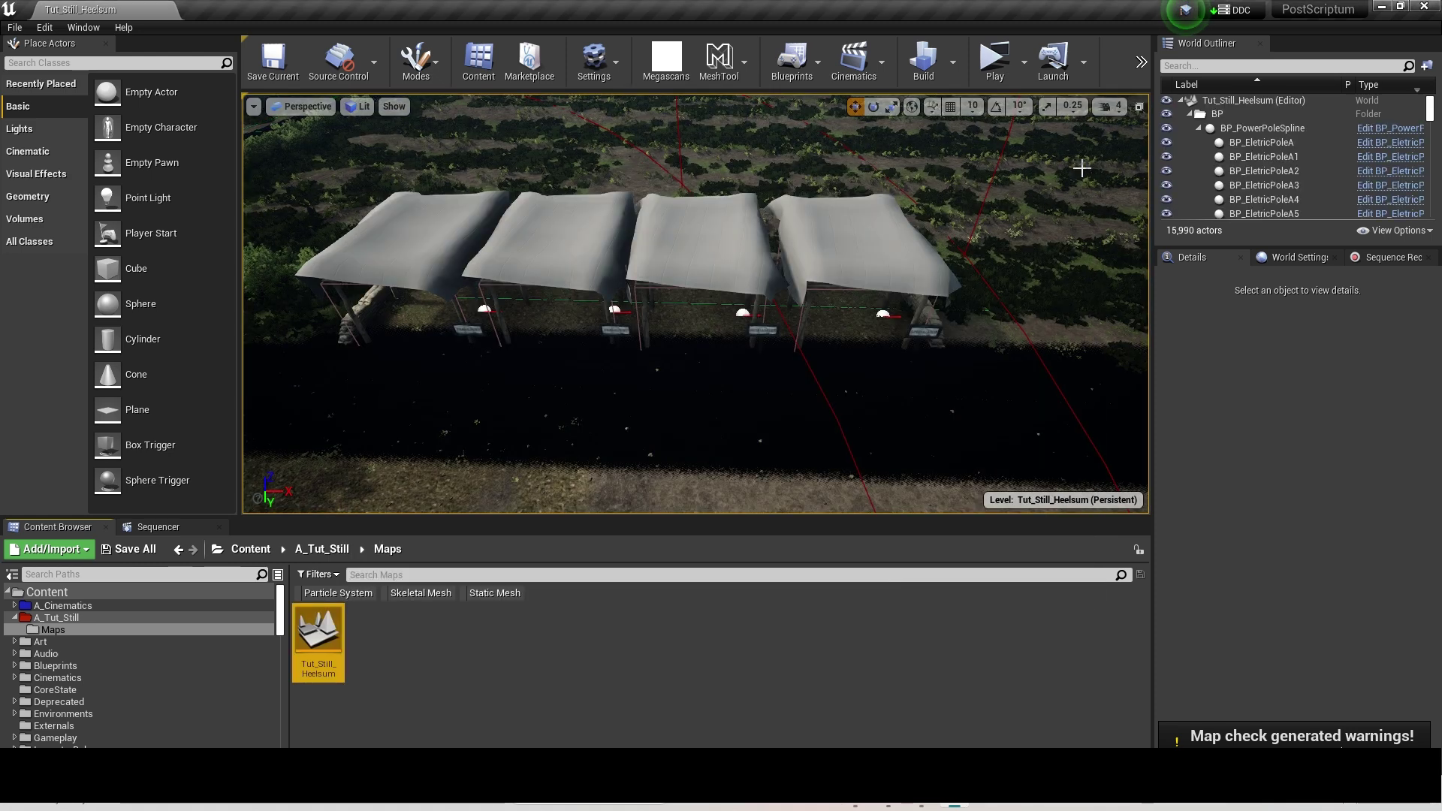
- Find the BPA_LandscapeRenderer_Simplified actor by searching the level for "render", render the landscape with it, and clear the search
right_click_drag(770, 308, 537, 274)
key("g")
key("w")
right_click_drag(748, 260, 746, 245)
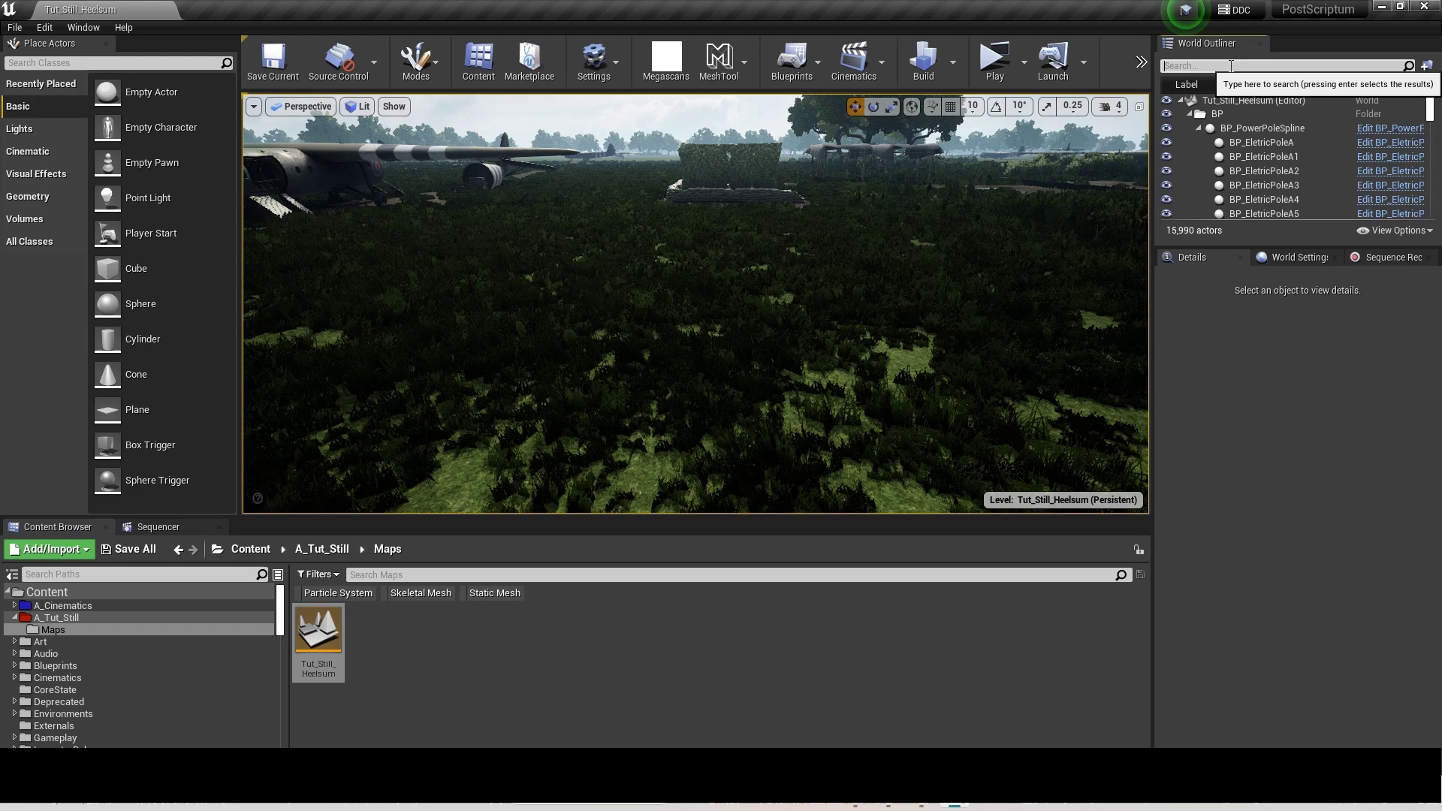
left_click(1230, 66)
type("r")
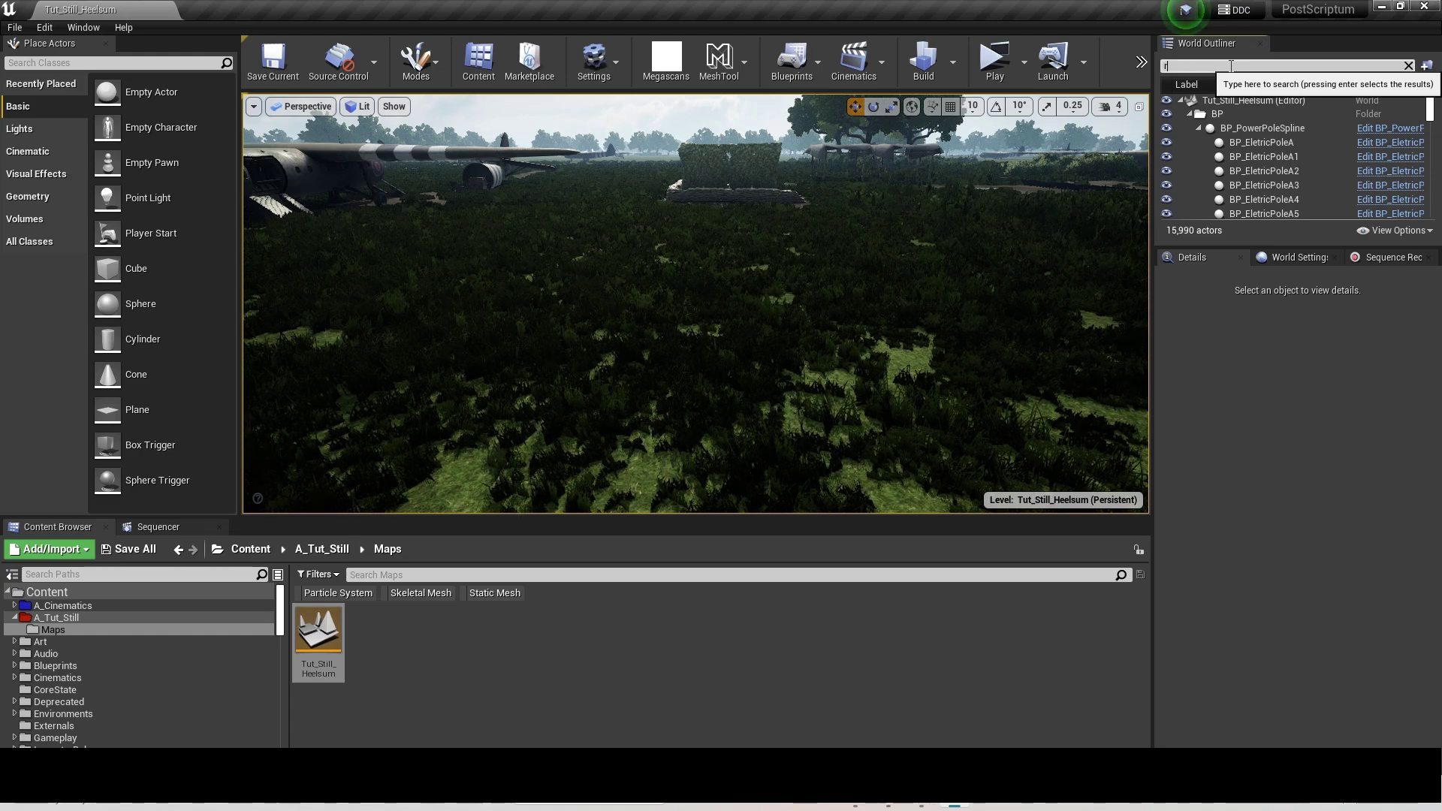
type("ender")
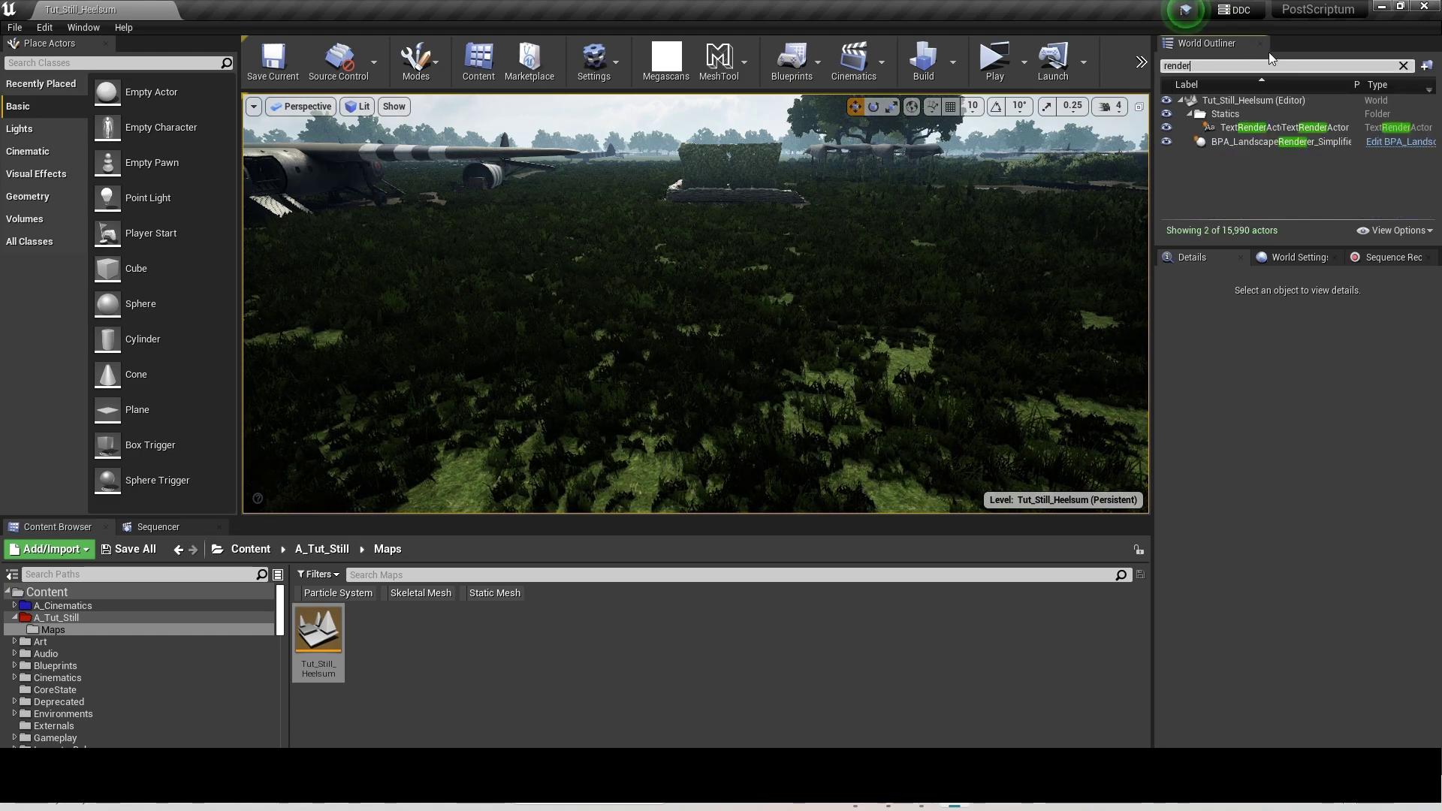
left_click(1263, 150)
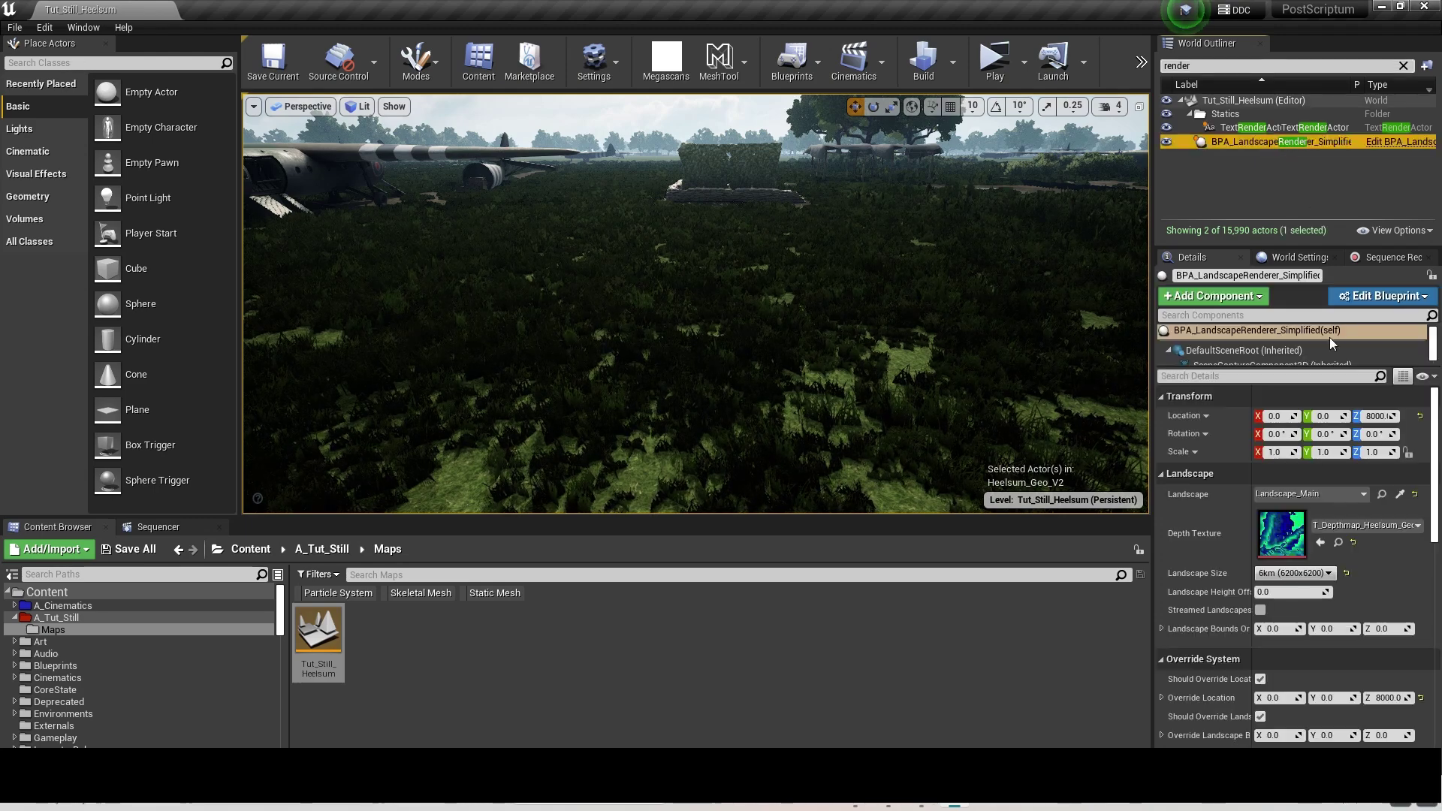
scroll(1334, 534, "down", 4)
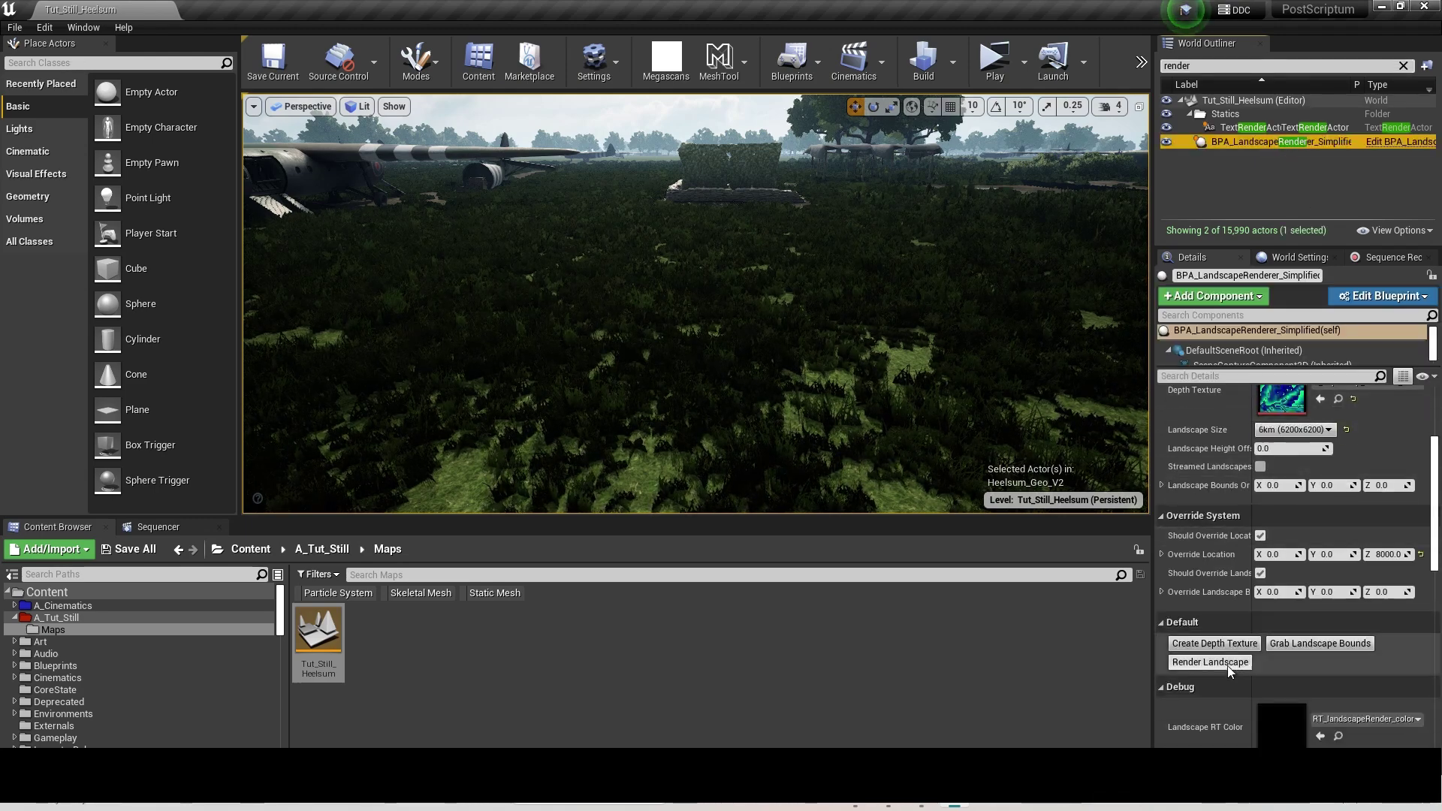
left_click(1227, 665)
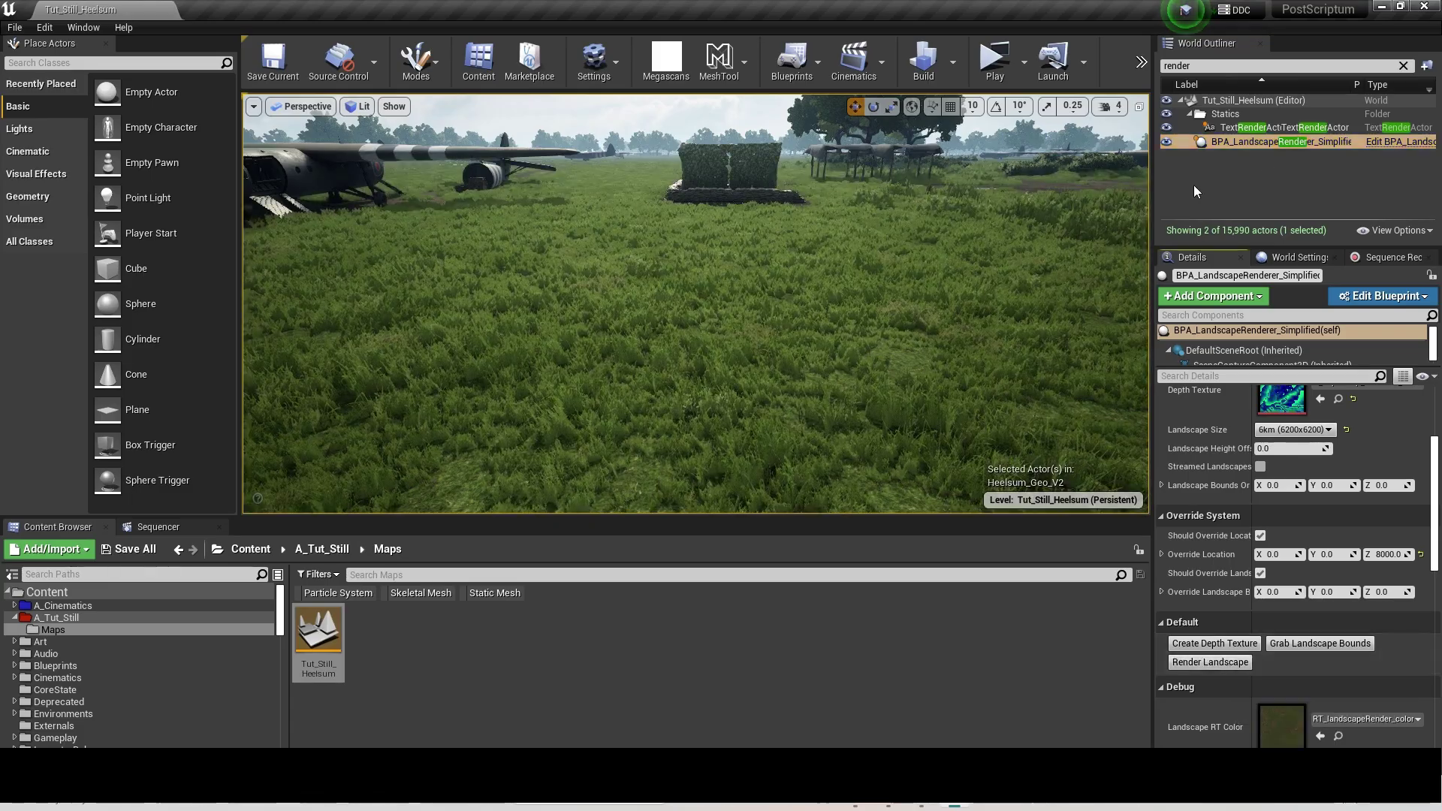
left_click(1402, 66)
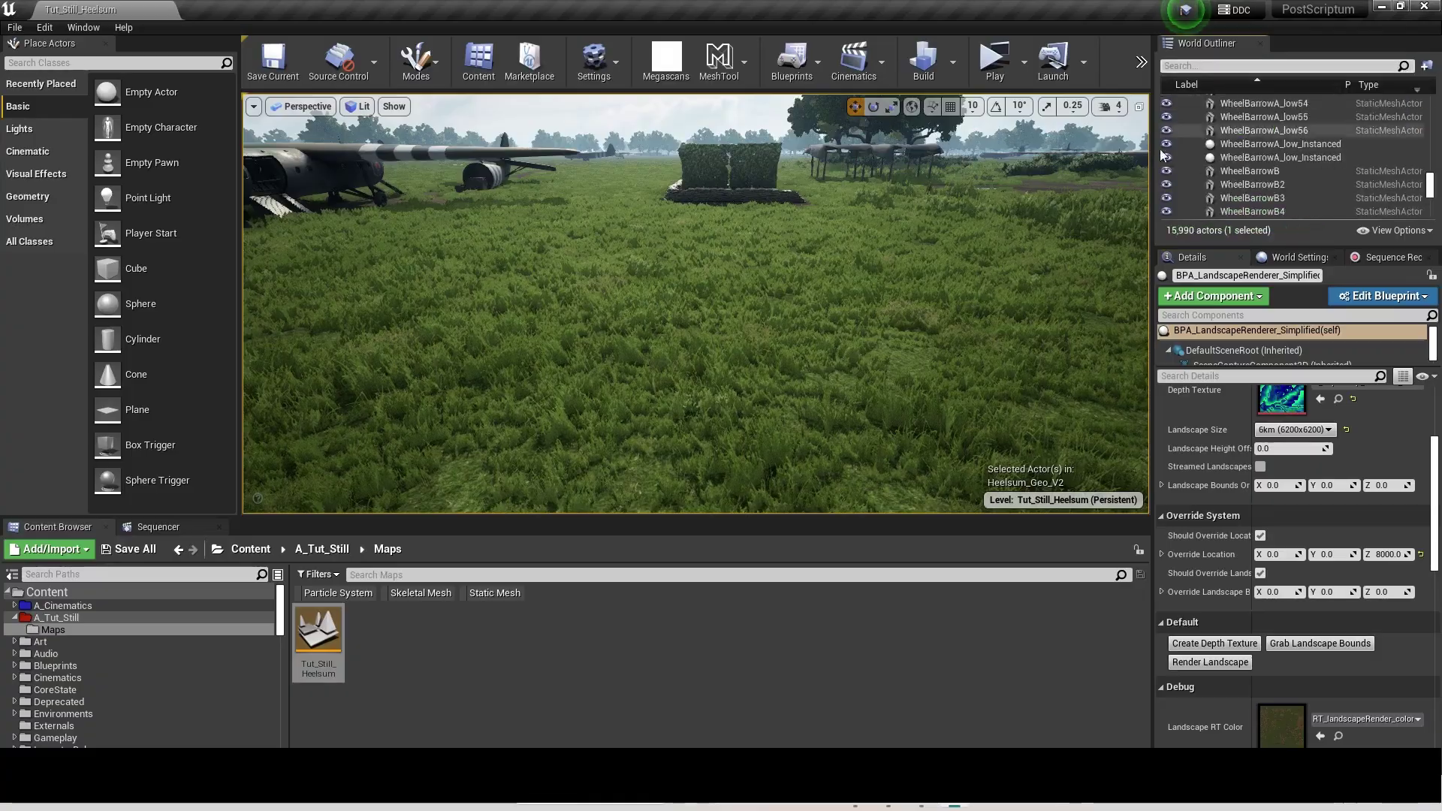
- Filter the PostScriptum folder's content to skeletal and static meshes and search it for "uk"
mouse_move(756, 223)
right_mouse_down()
mouse_move(825, 225)
mouse_move(848, 390)
mouse_move(886, 338)
mouse_move(901, 218)
mouse_move(946, 232)
mouse_move(958, 202)
mouse_move(863, 225)
mouse_move(518, 244)
mouse_move(747, 225)
mouse_move(737, 210)
right_mouse_up()
key("s")
key("w")
key("w")
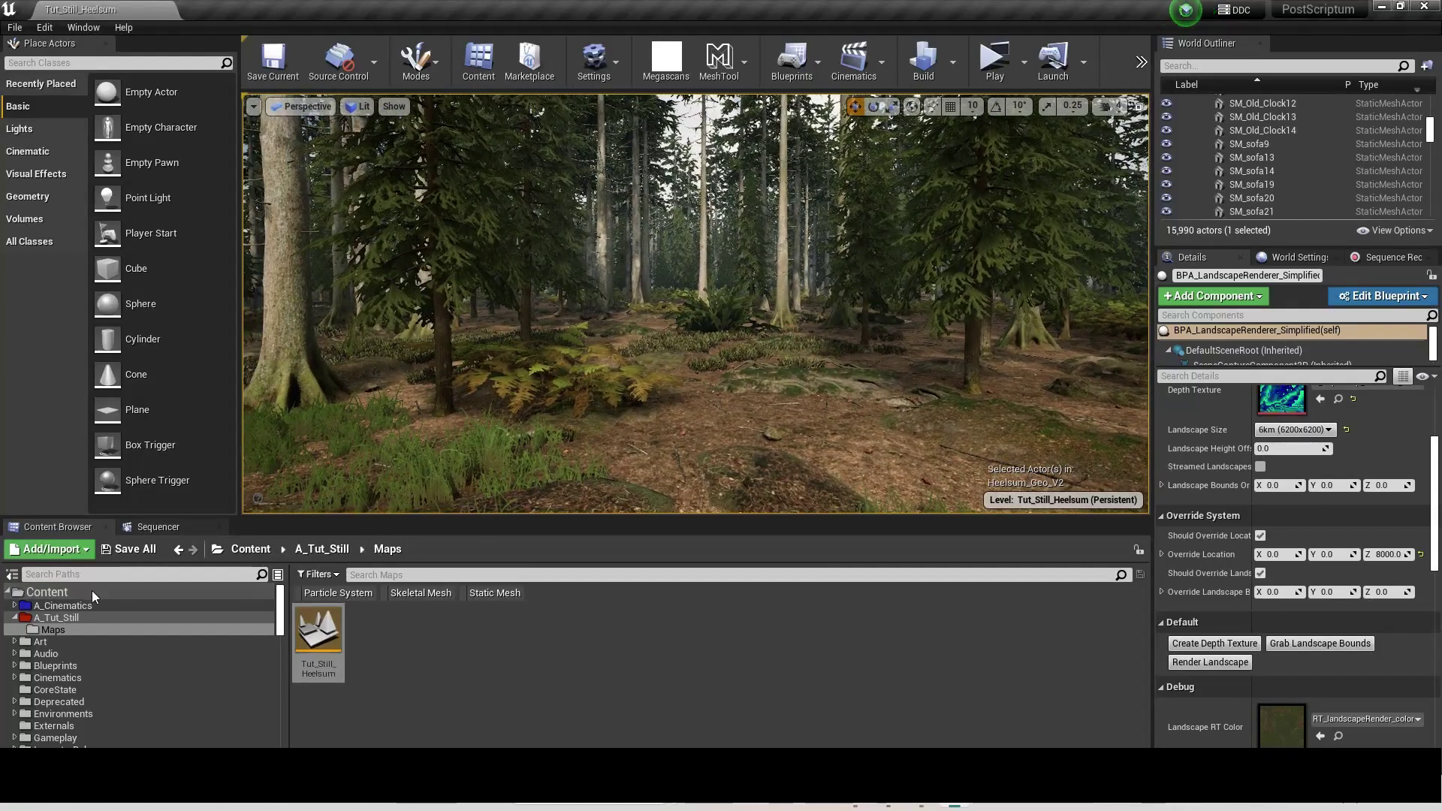
left_click(240, 551)
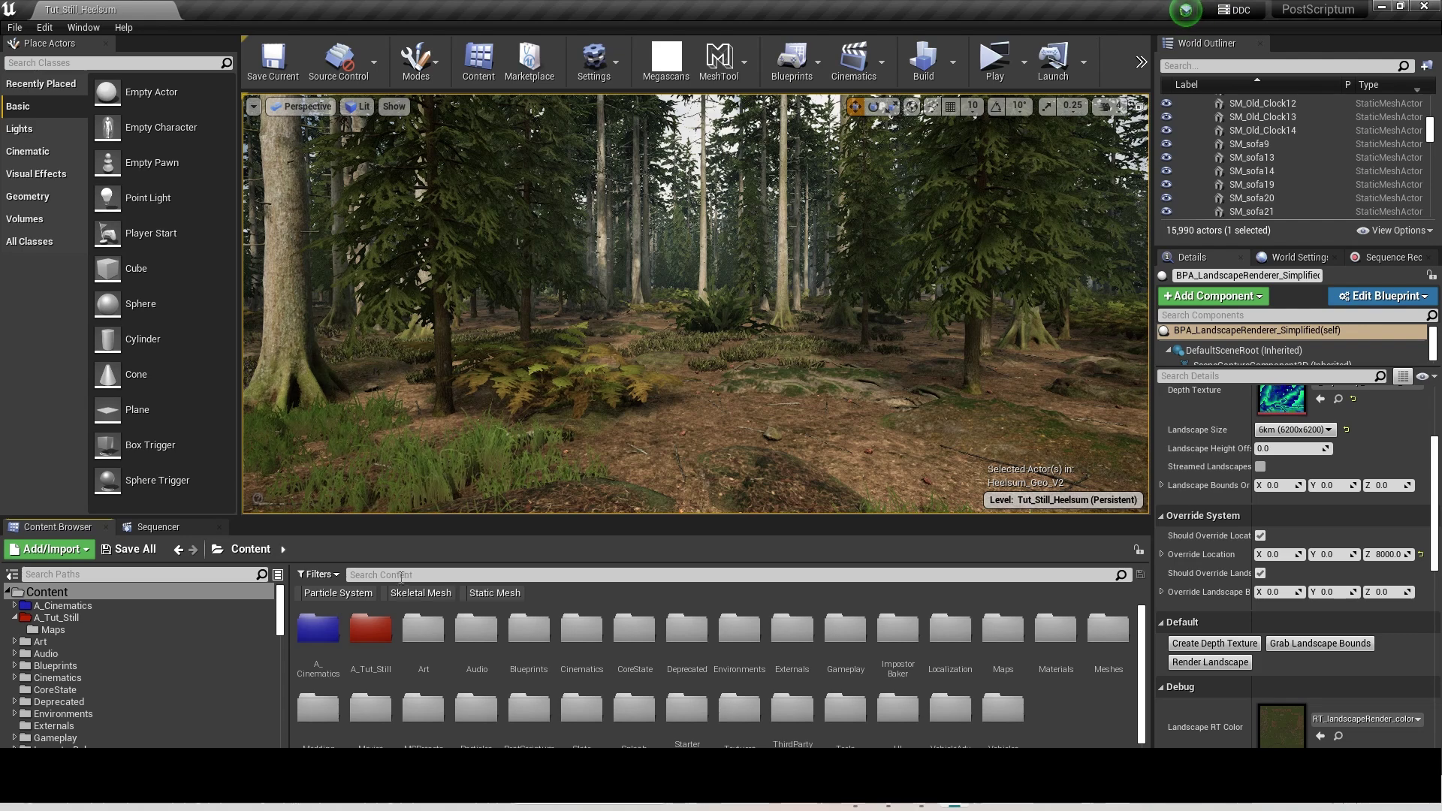
left_click(336, 575)
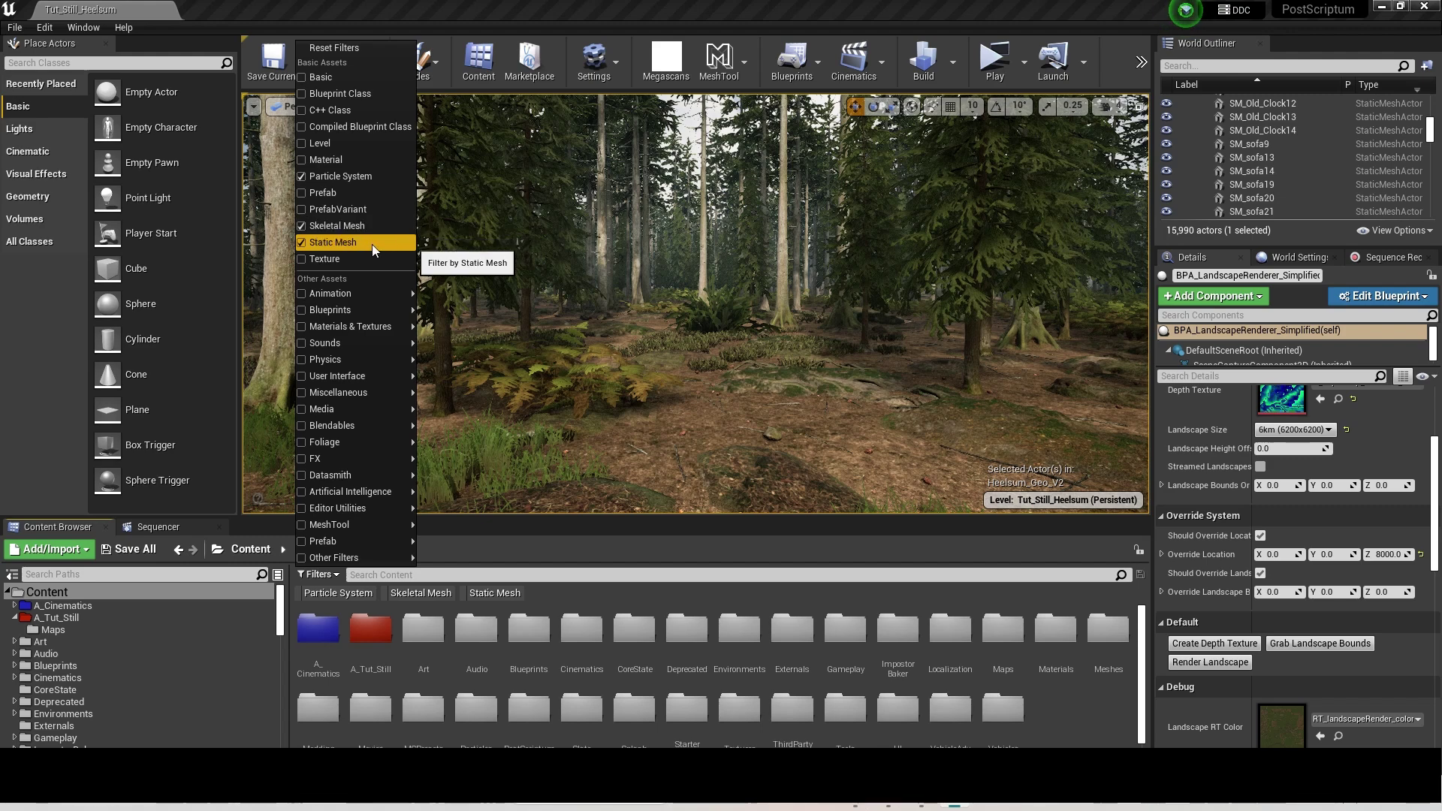
left_click(181, 575)
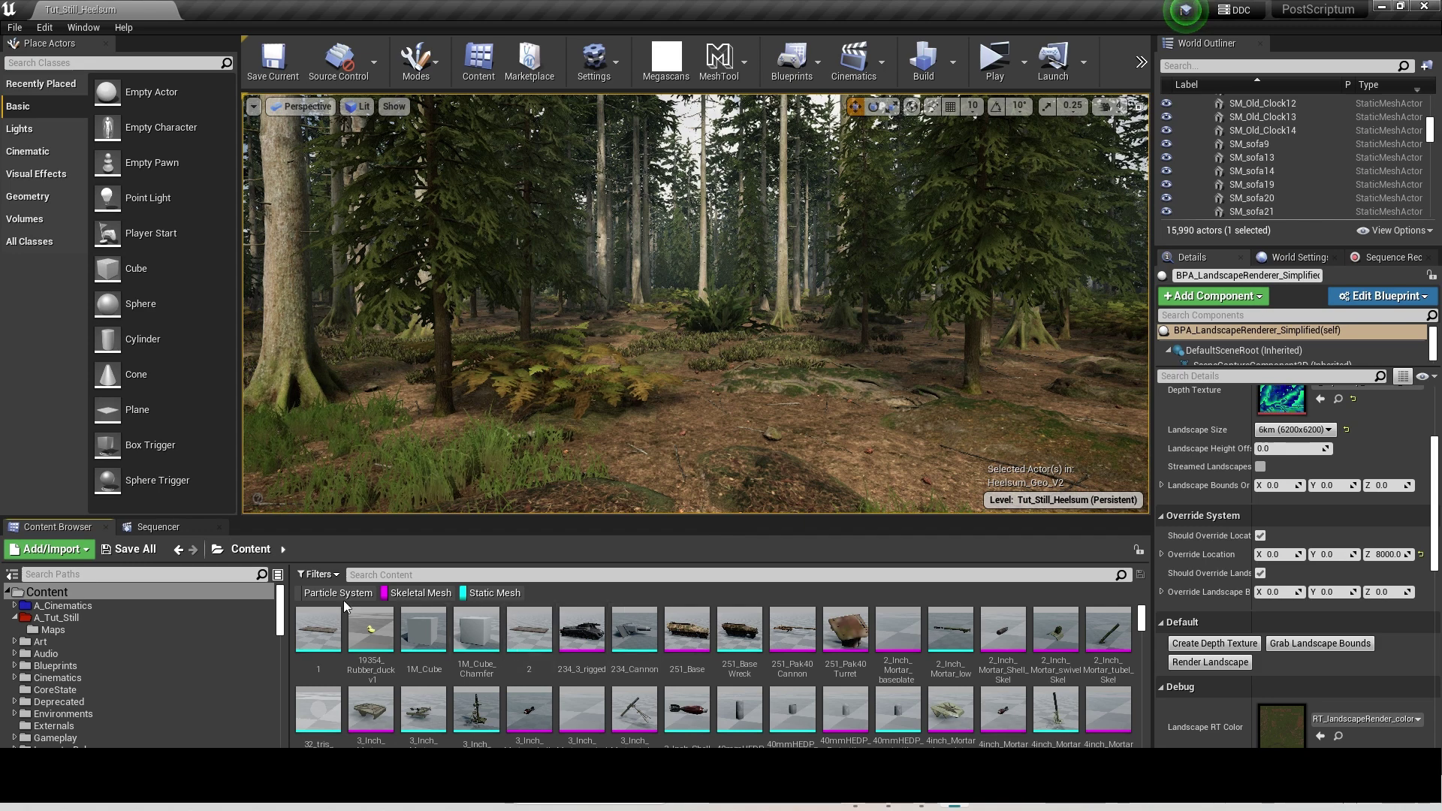
scroll(120, 647, "down", 2)
scroll(120, 655, "down", 2)
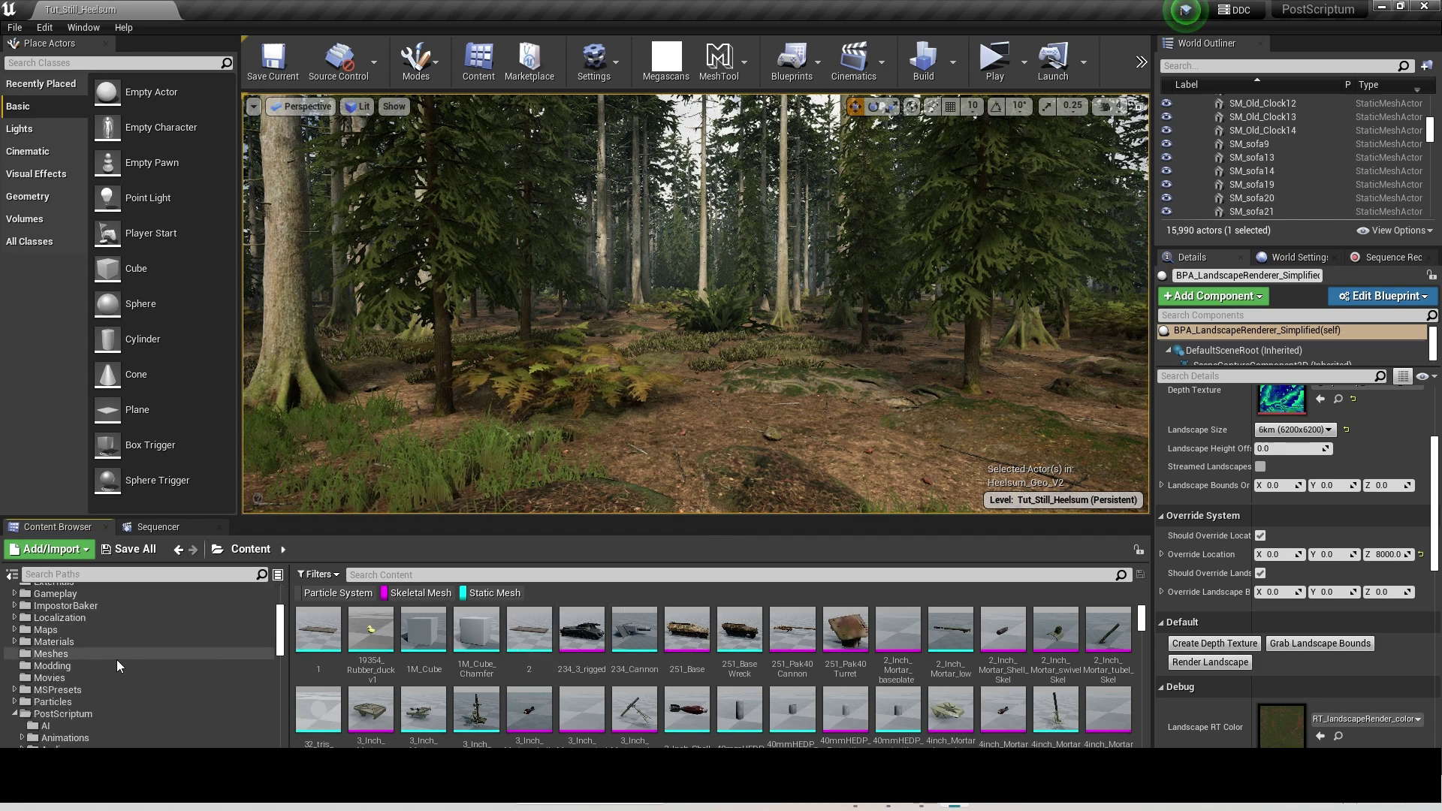
left_click(62, 713)
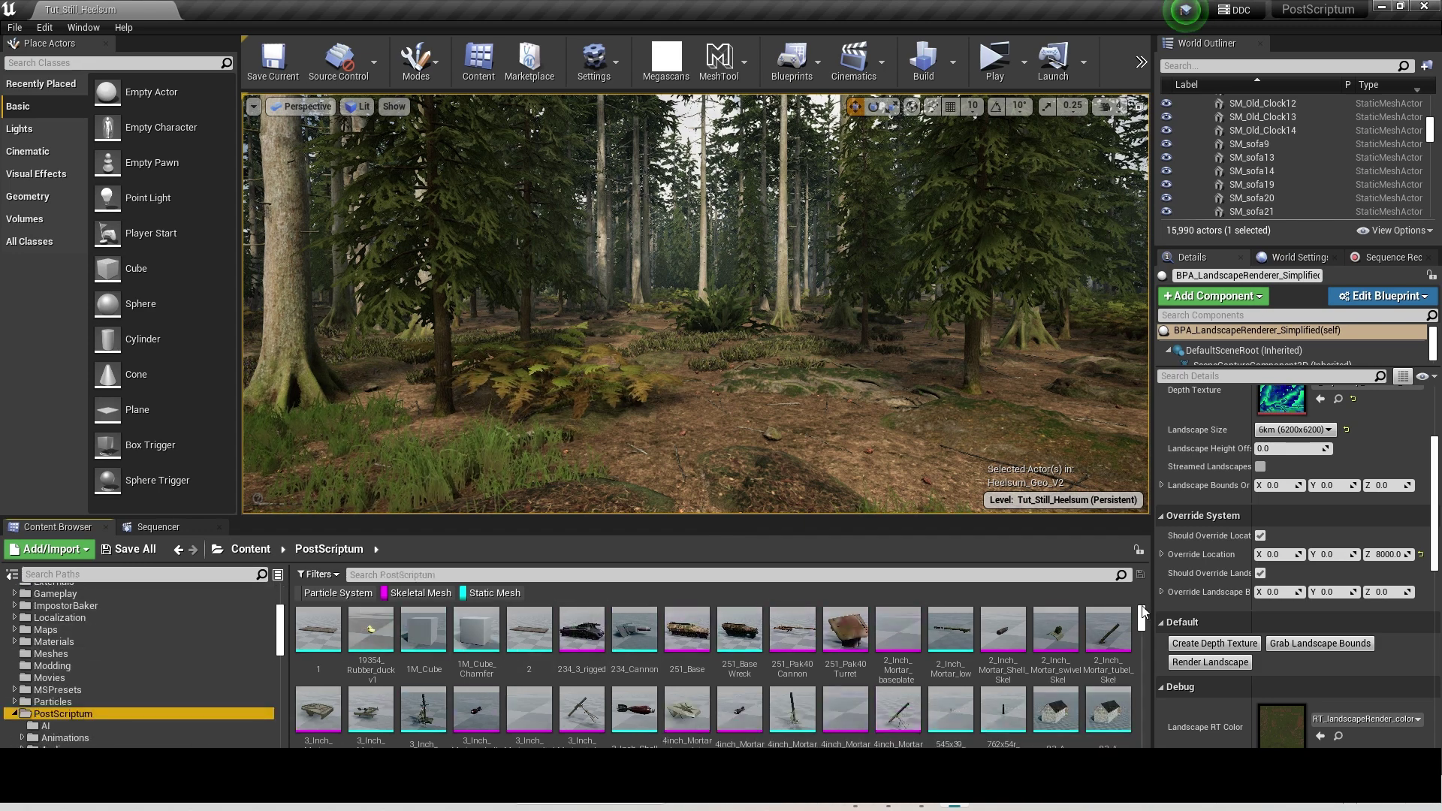
left_click_drag(1139, 615, 1147, 575)
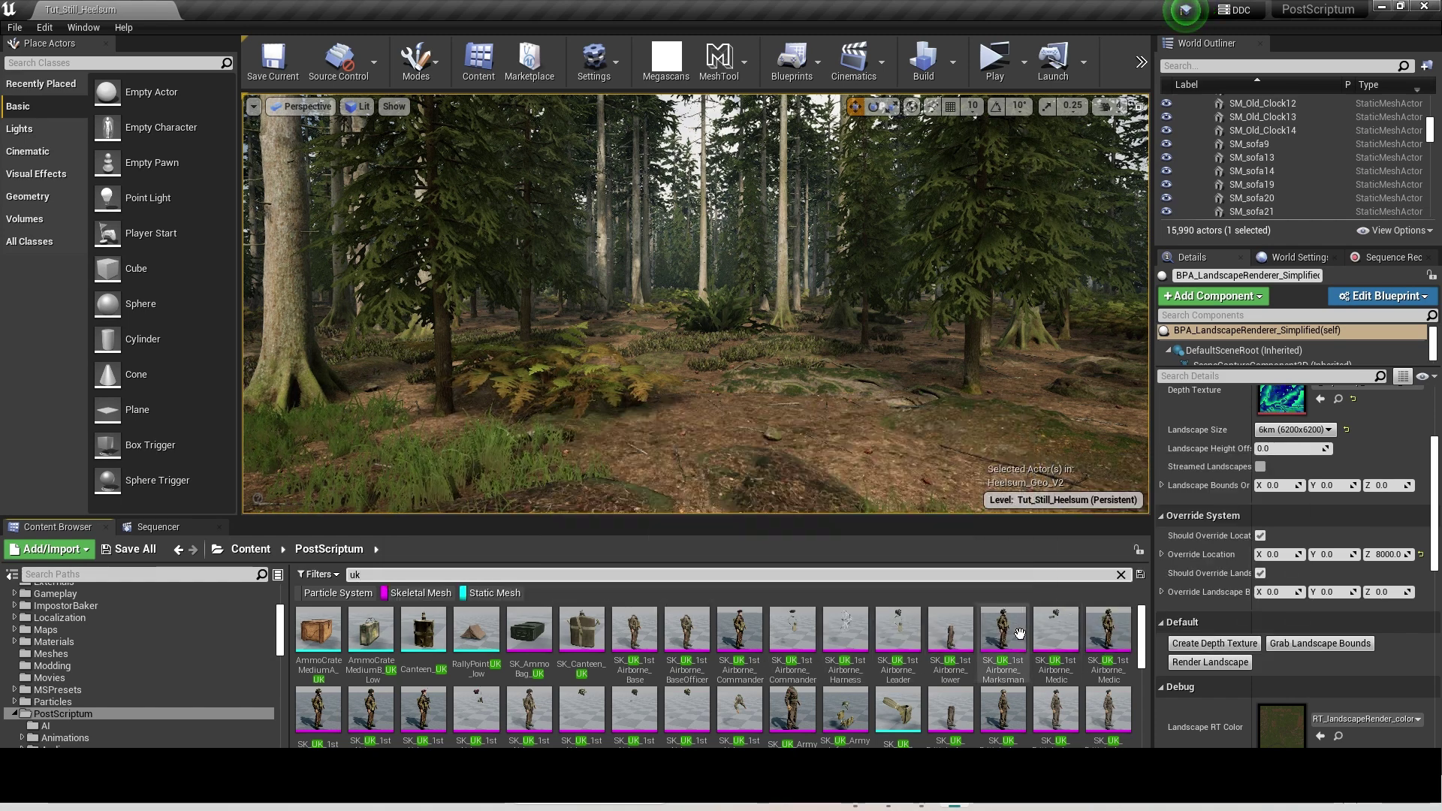
- Place the SK_UK_1stAirborne_Marksman mesh on the forest ground and rotate it to about 182° around Z, facing the camera
left_click_drag(1002, 629, 679, 454)
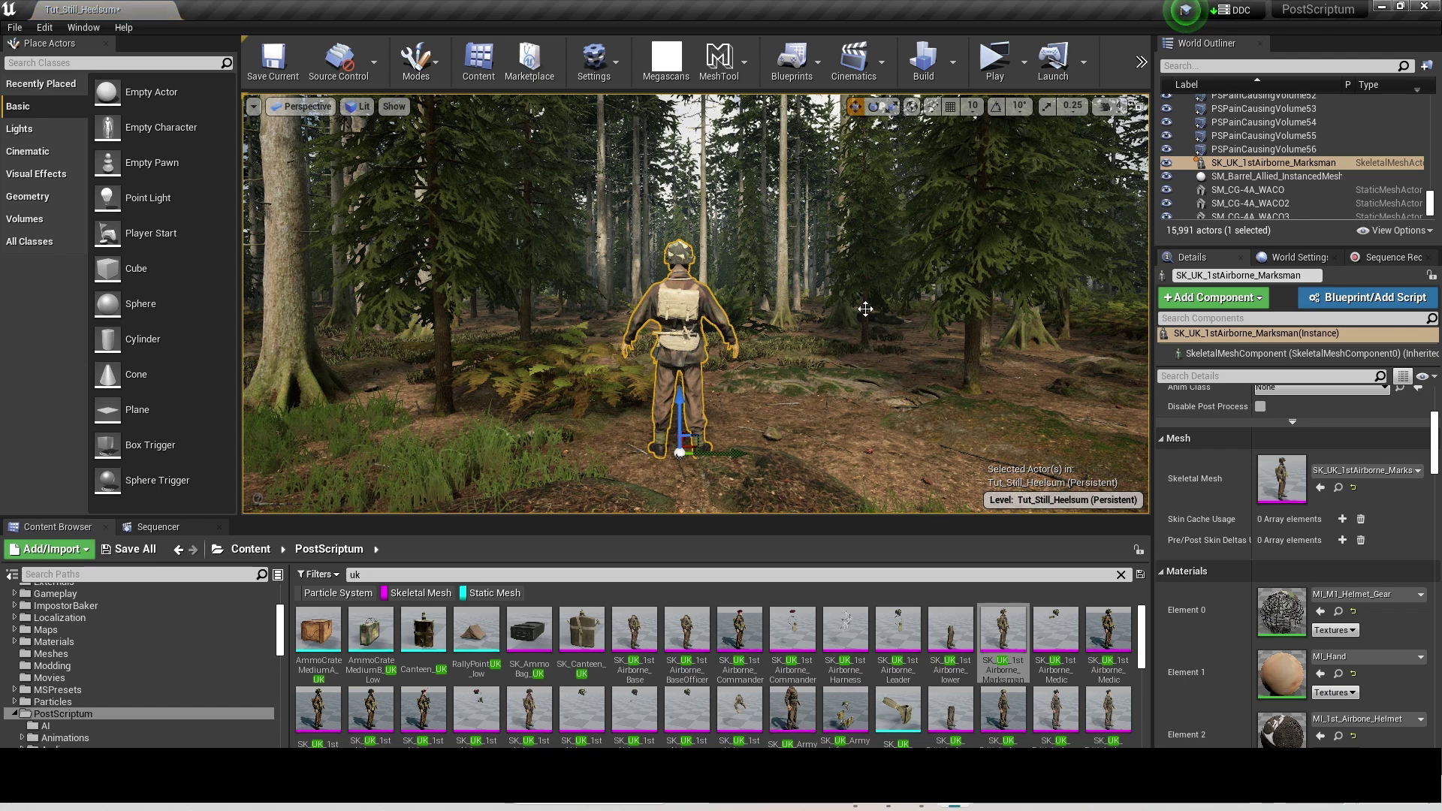
left_click(873, 106)
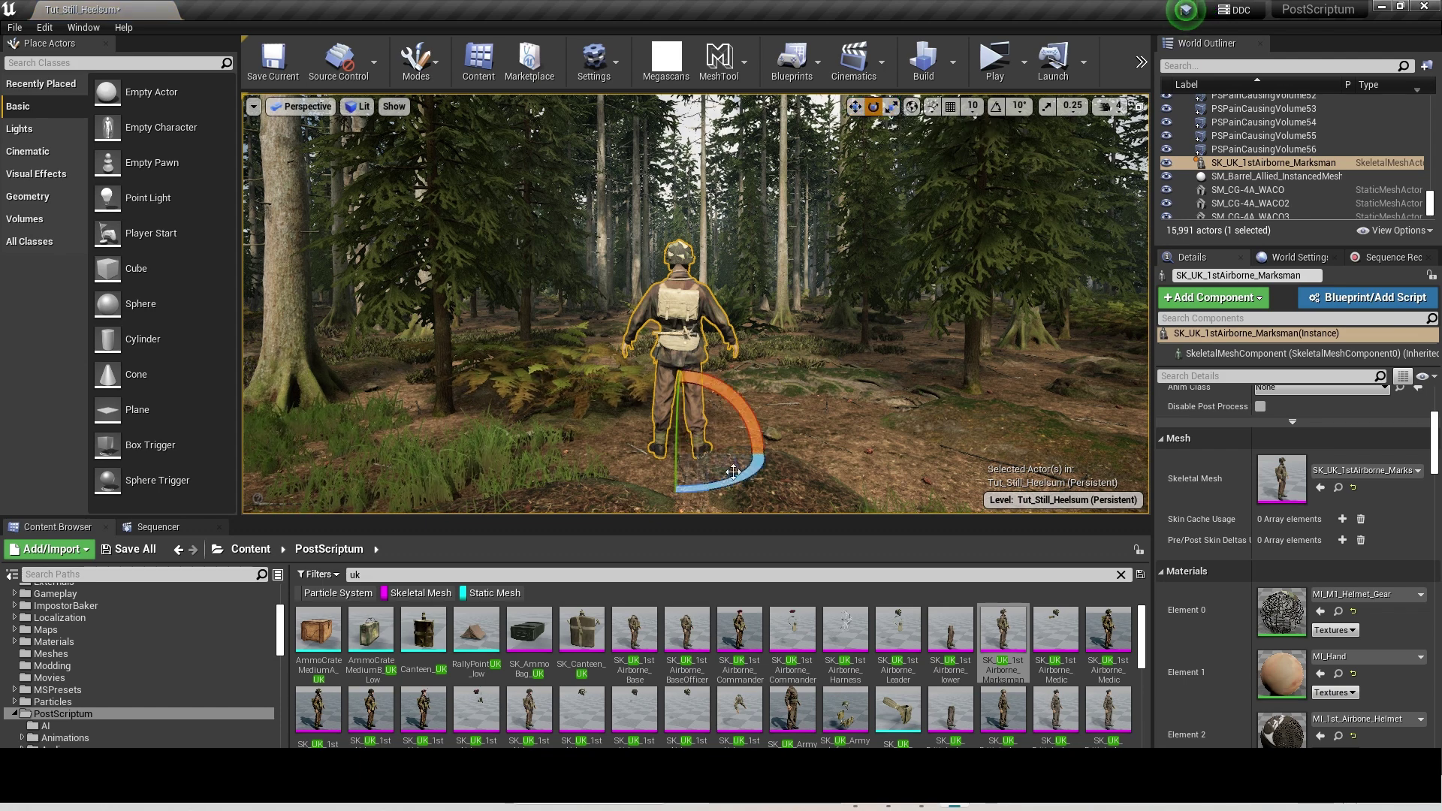
left_click_drag(747, 476, 488, 492)
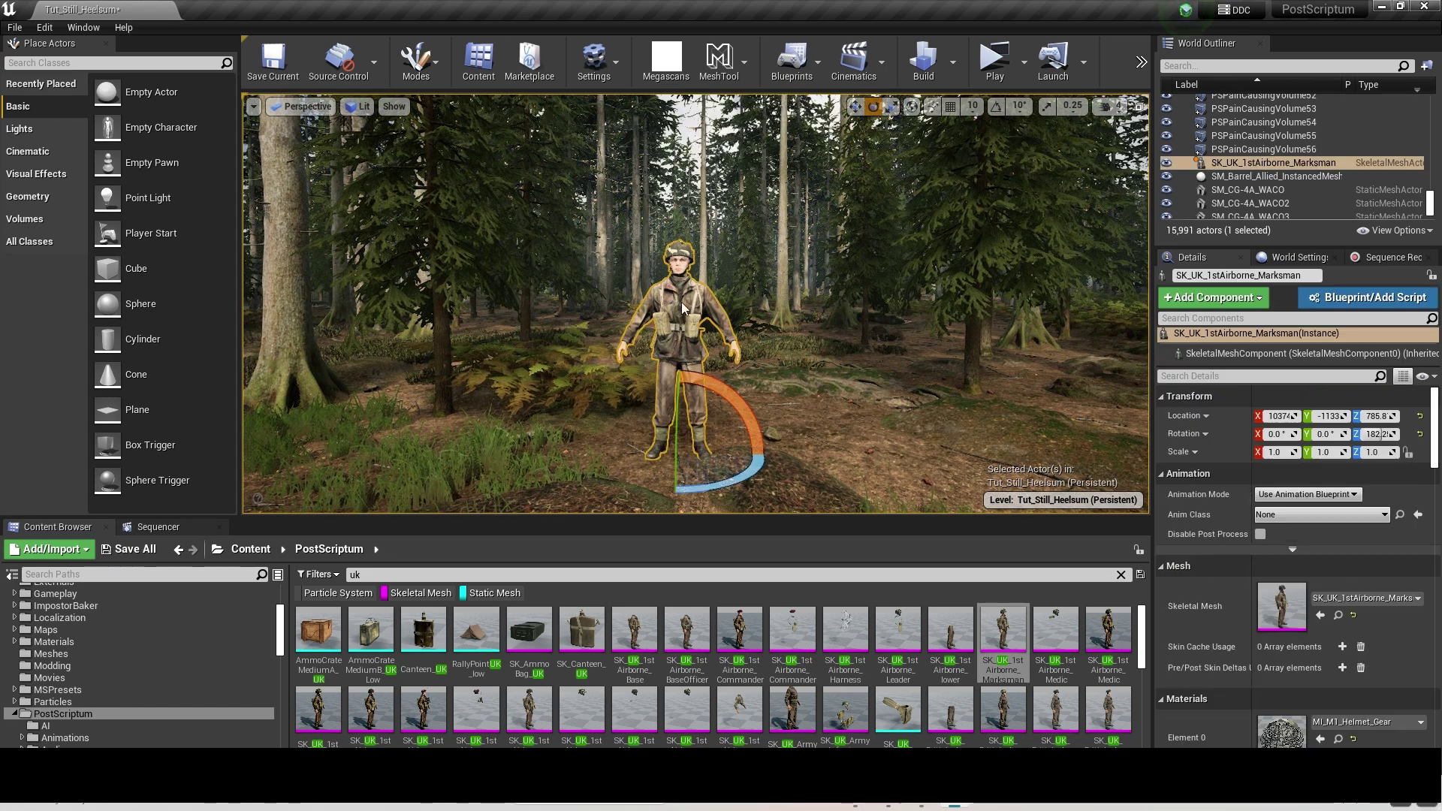
- Open the placed SK_UK_1stAirborne_Marksman mesh for editing and switch to its animation editor
right_click(682, 302)
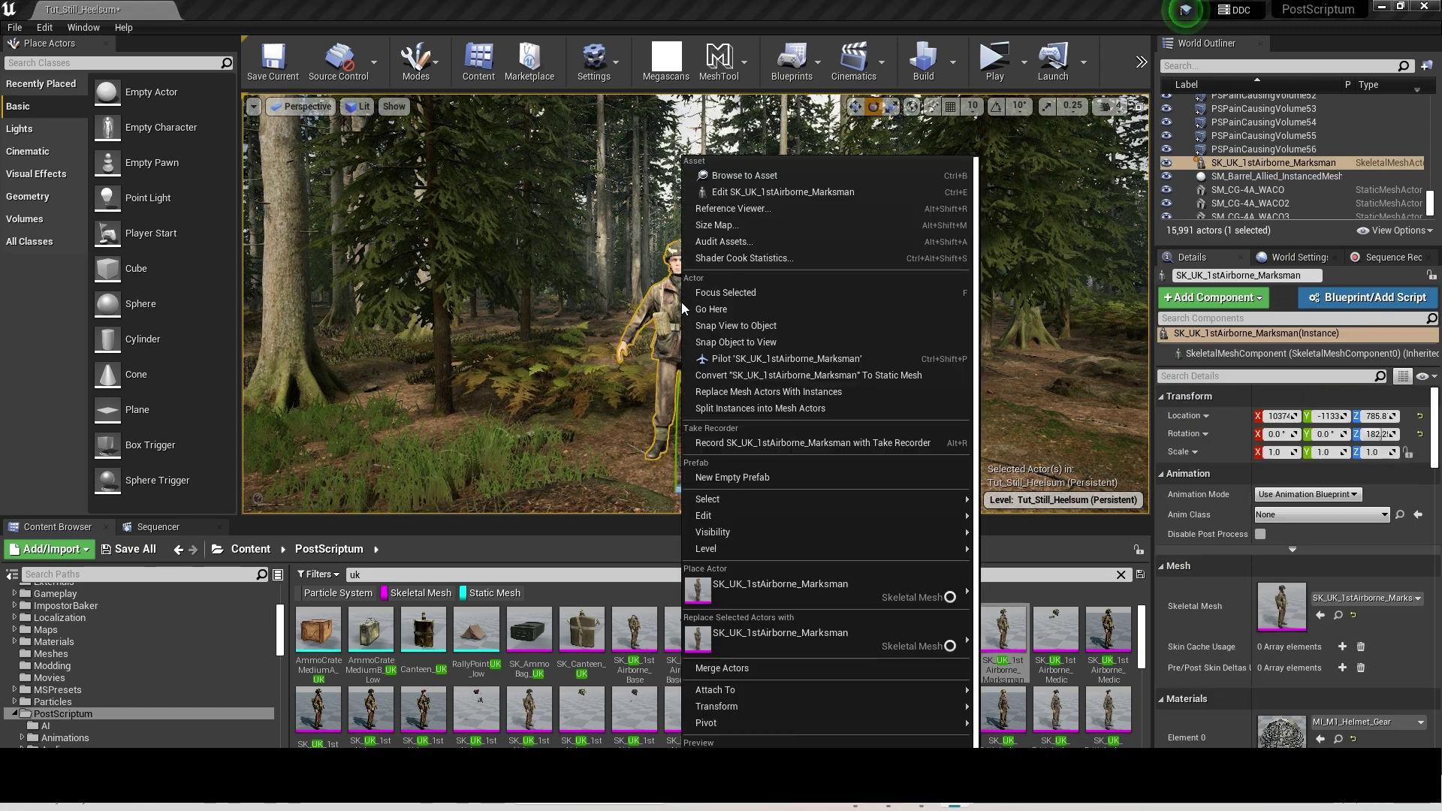
left_click(787, 191)
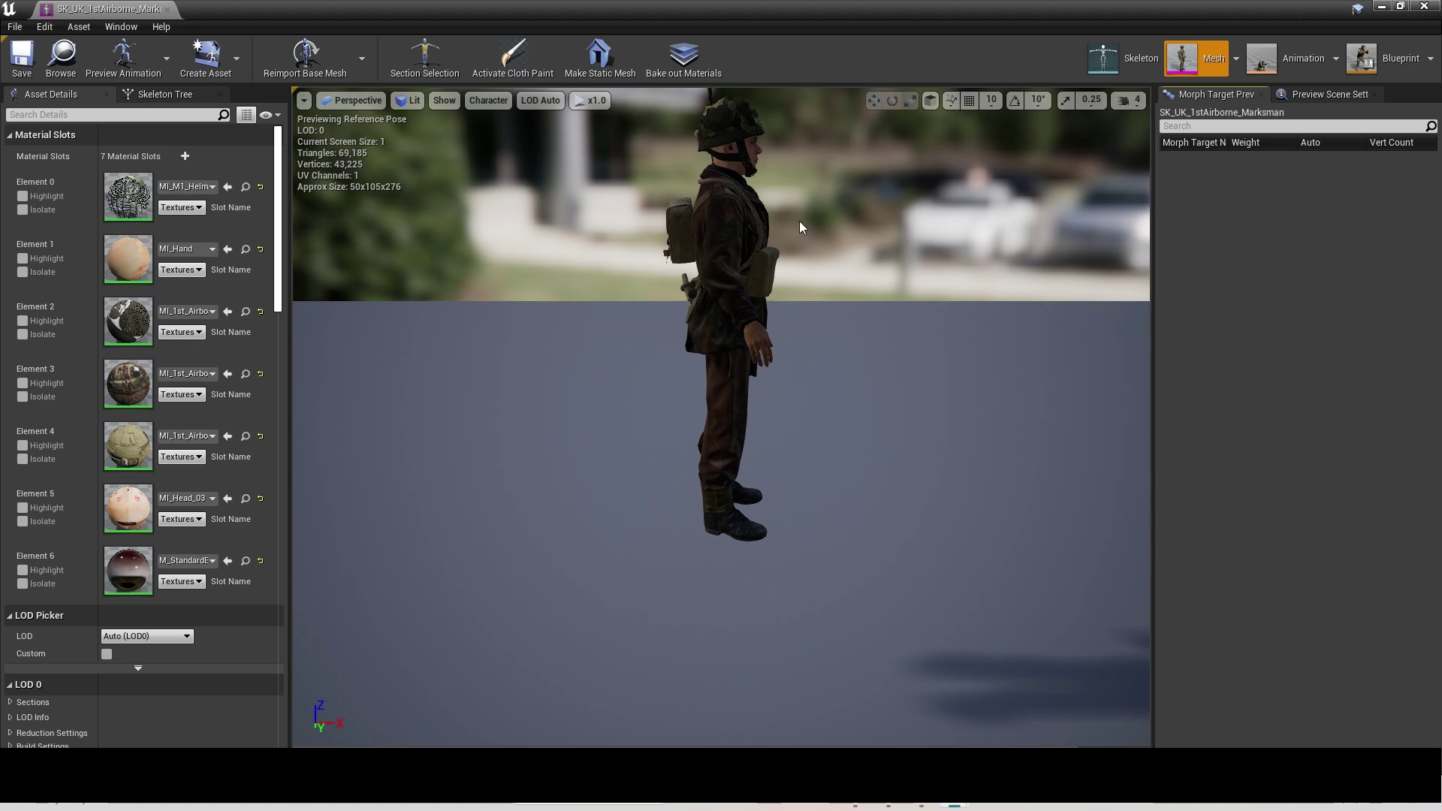
left_click(1281, 66)
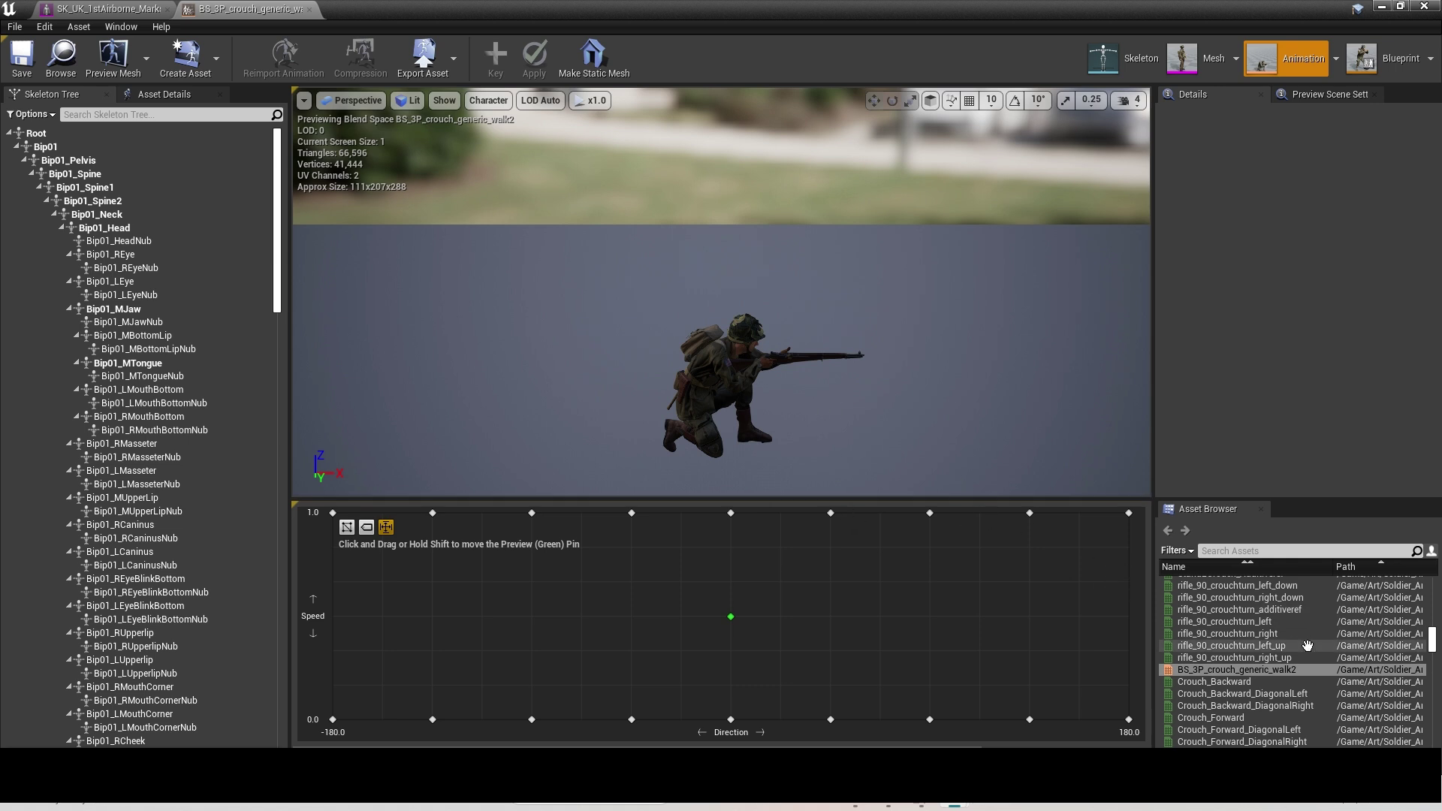
- Search the animations for "cin", open A_Character_Cinematic_RifleShot and scrub it to the running pose around frame 422
left_click(1305, 550)
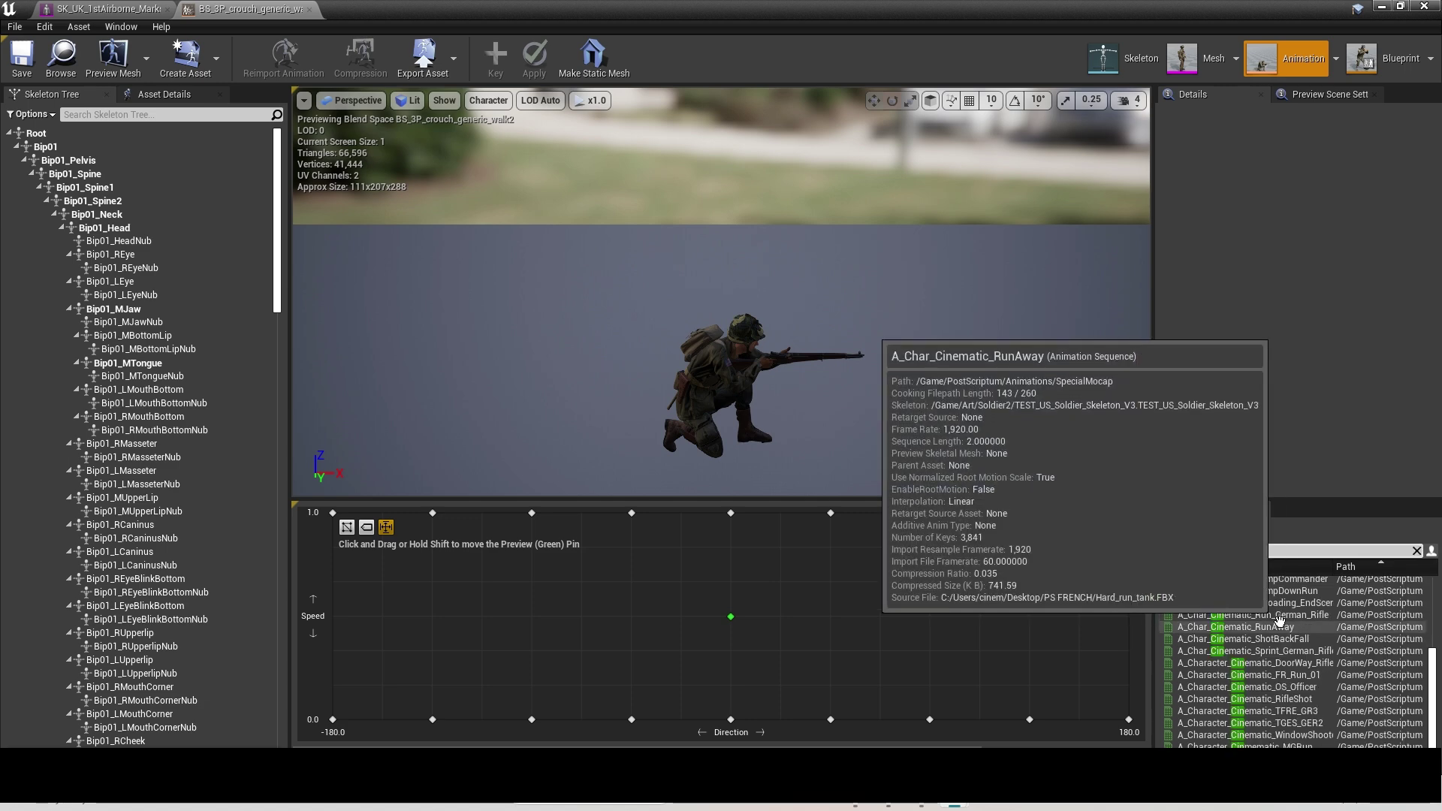
left_click(1295, 698)
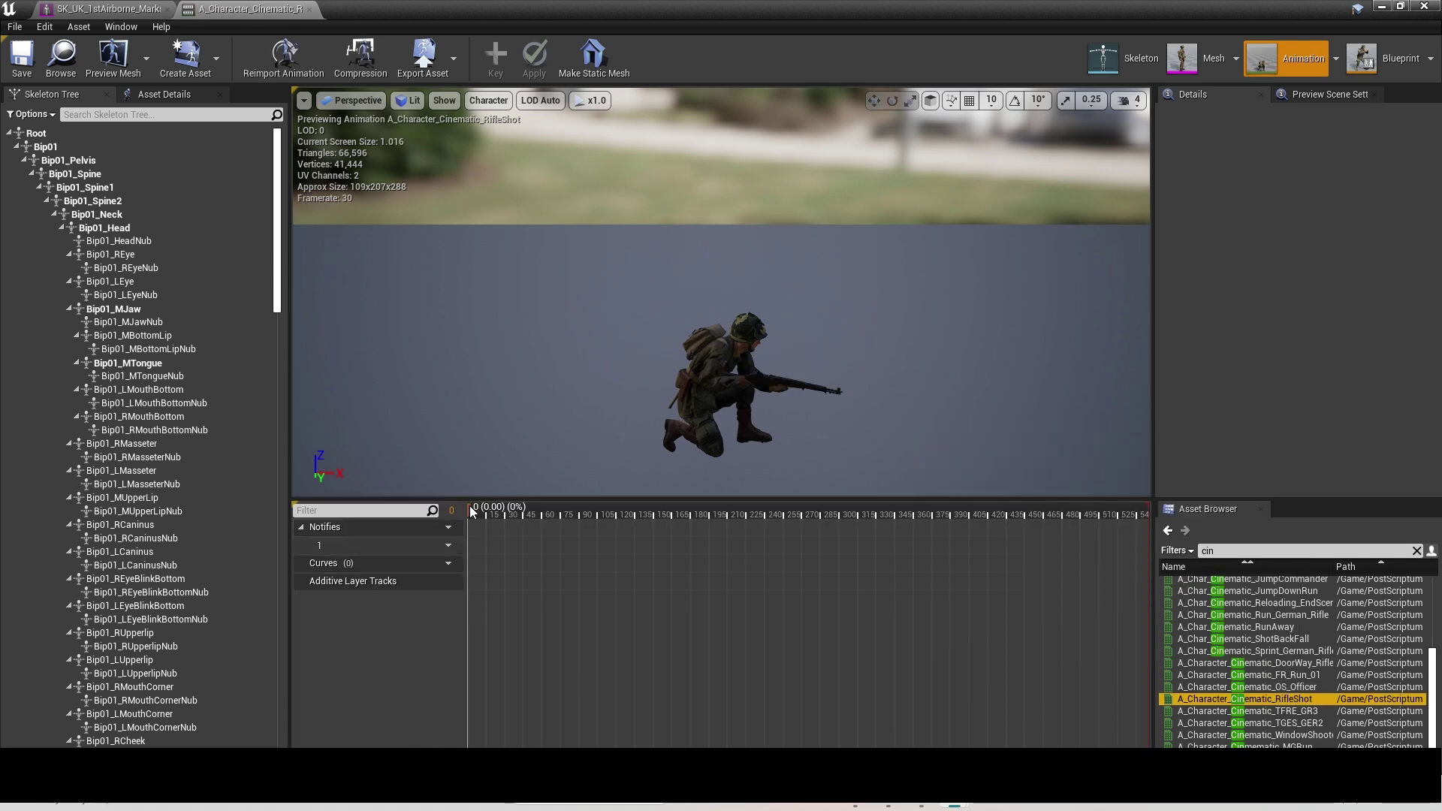
left_click_drag(470, 514, 1071, 508)
left_click_drag(1071, 508, 1062, 508)
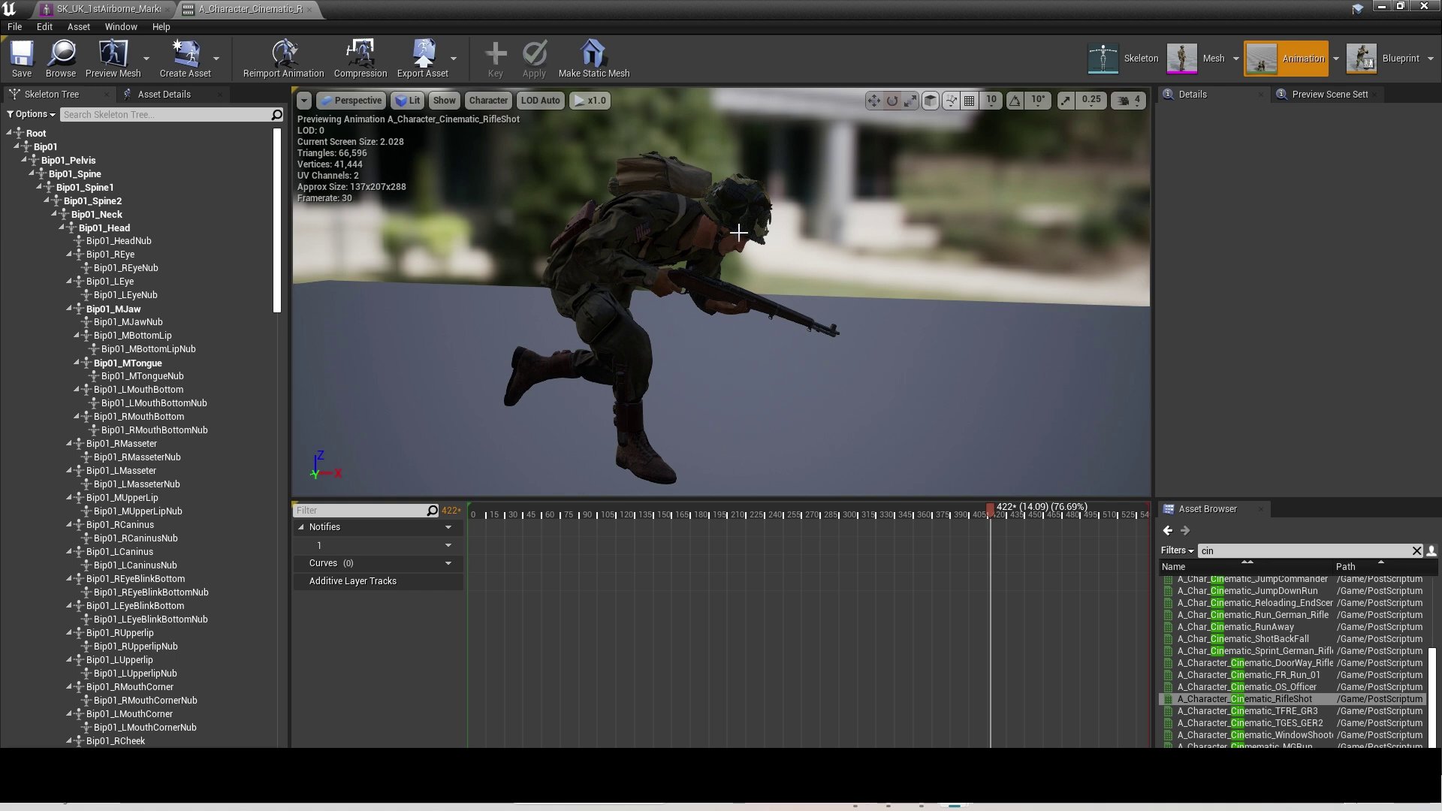
- Rotate the Bip01_Head bone so the soldier's face turns toward the camera, and rotate the Bip01_L_Calf bone slightly
left_click(742, 227)
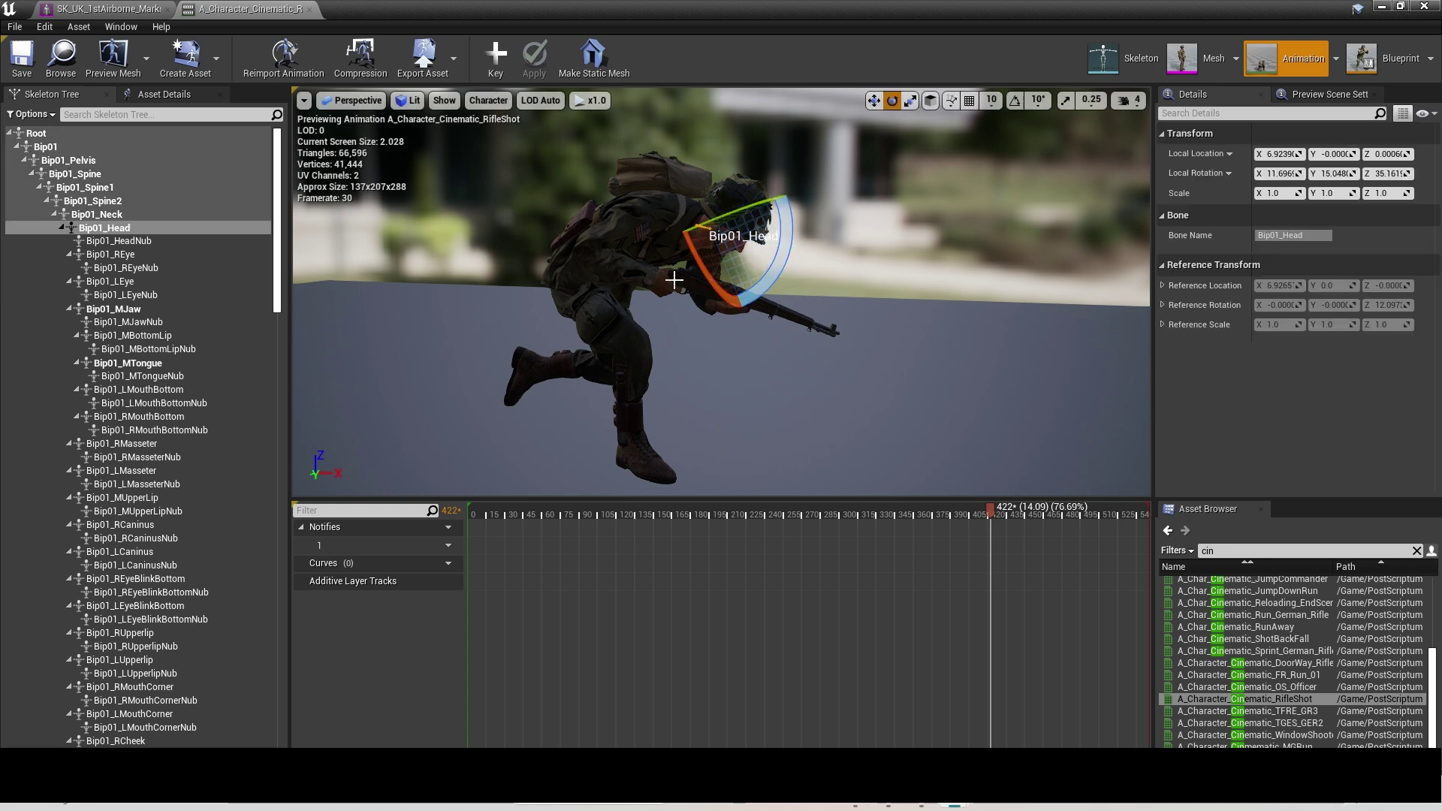
left_click_drag(815, 239, 777, 323)
left_click(620, 414)
left_click(615, 390)
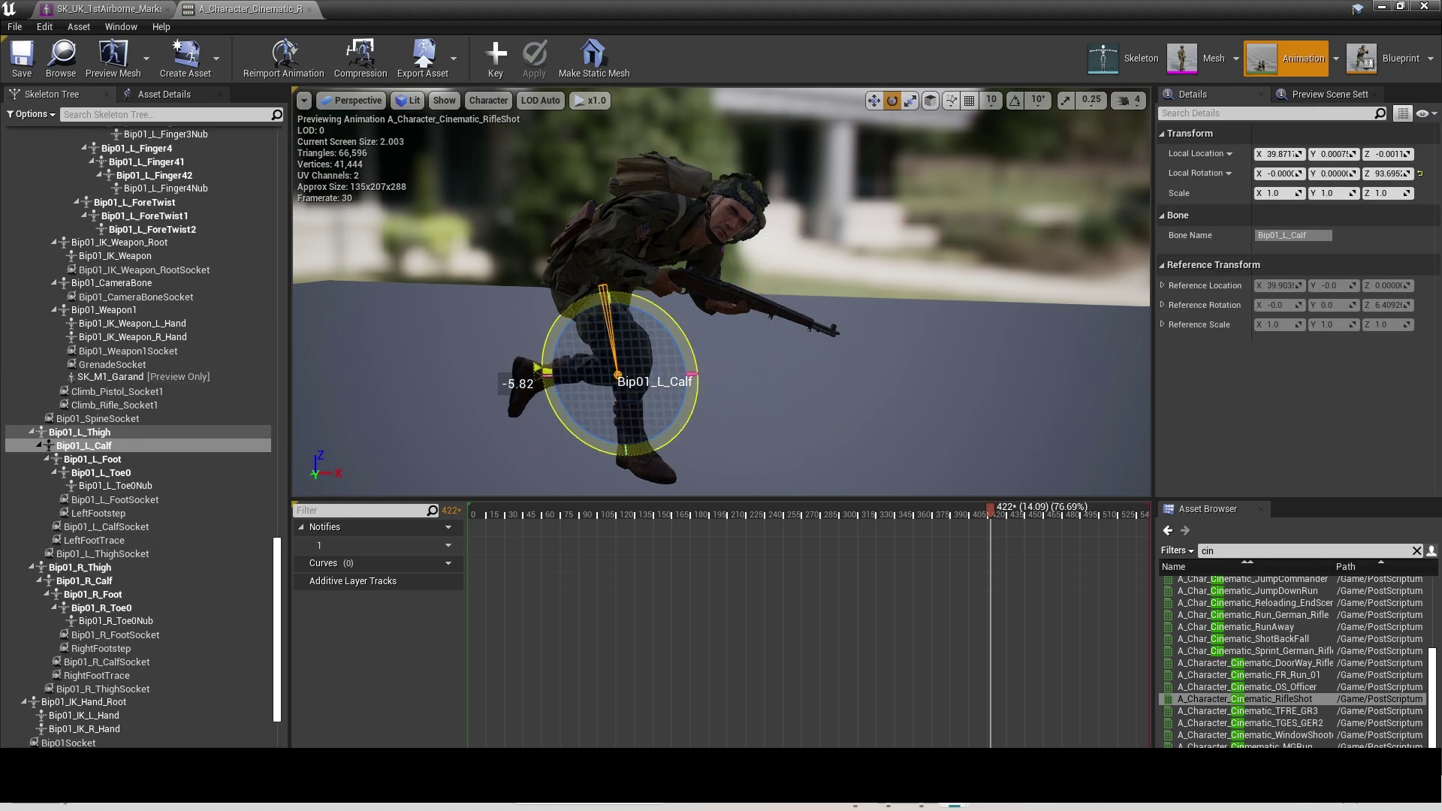
- Rotate the Bip01_R_Thigh and Bip01_Spine bones to adjust the soldier's leg and upper-body lean in the running pose
left_click(639, 223)
left_click(589, 293)
left_click_drag(590, 293, 617, 327, "alt")
left_click(708, 210)
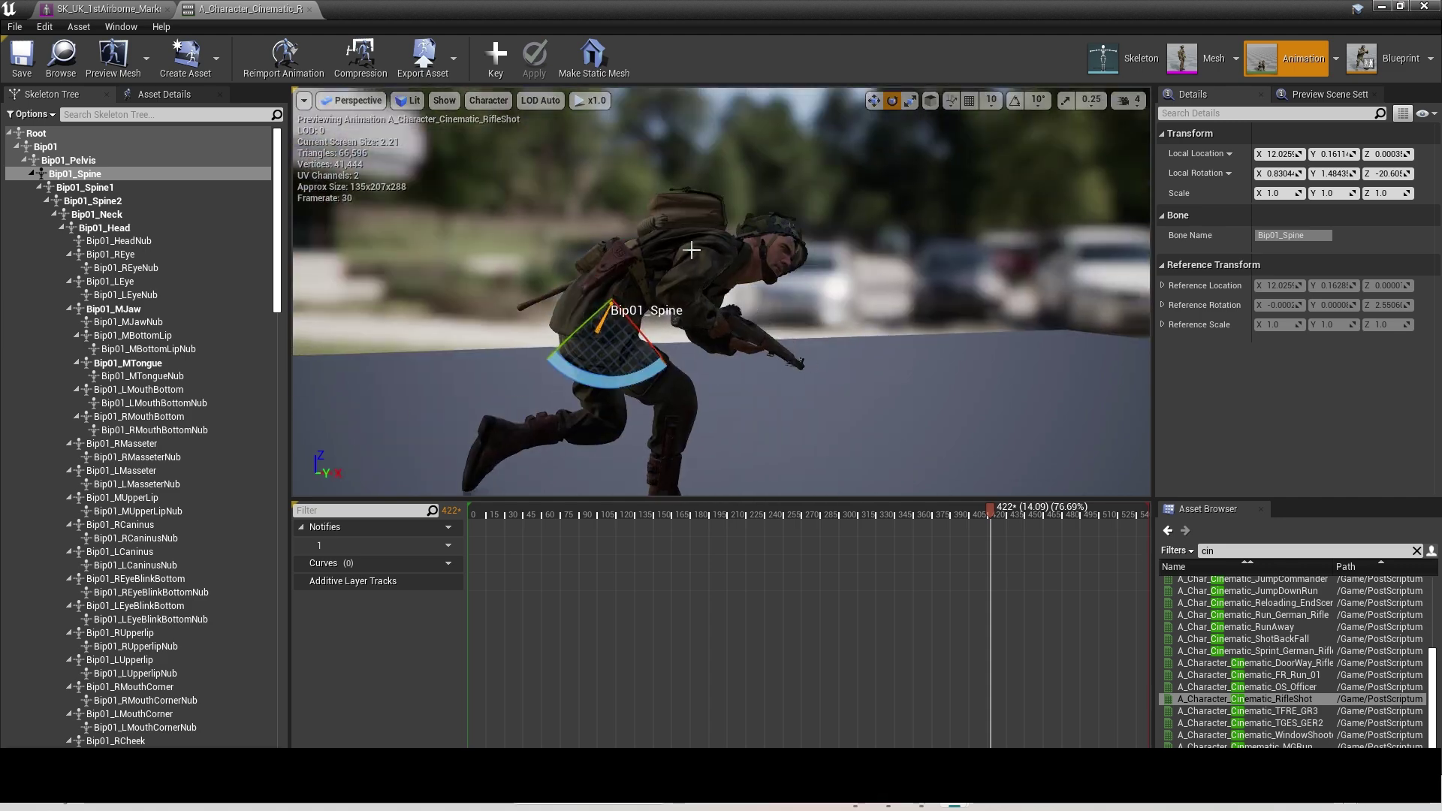
left_click(617, 327)
left_click(612, 336)
left_click_drag(612, 376, 706, 315)
scroll(706, 316, "down", 4)
left_click(676, 212)
left_click_drag(694, 259, 589, 255)
left_click(879, 260)
- Rotate the Bip01_L_Hand bone so the soldier's left palm fits under the rifle's fore-end
scroll(867, 258, "up", 5)
scroll(739, 255, "down", 4)
scroll(676, 255, "up", 4)
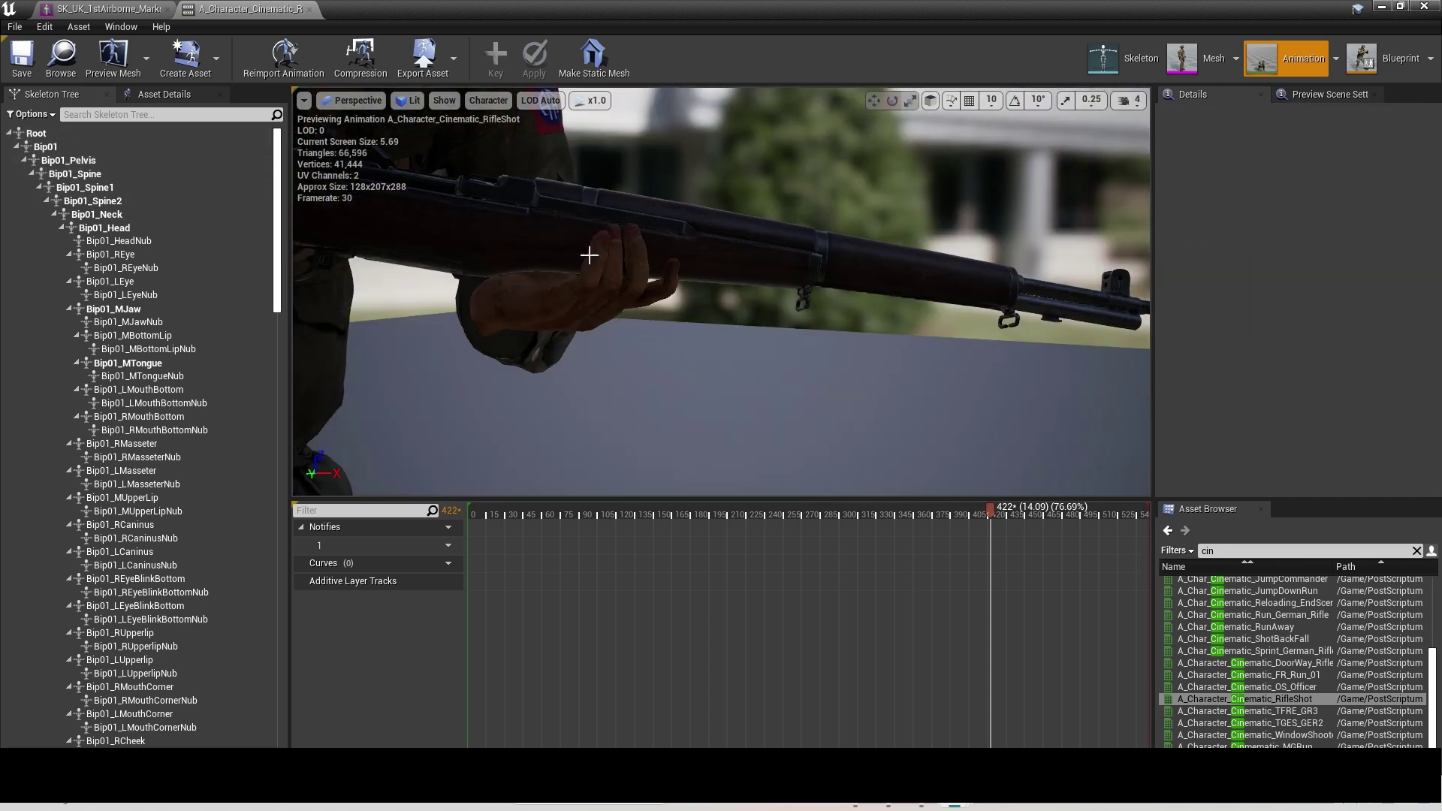
scroll(589, 255, "down", 4)
left_click(606, 214)
left_click(129, 473)
left_click_drag(720, 301, 1079, 309, "alt")
scroll(1079, 309, "up", 4)
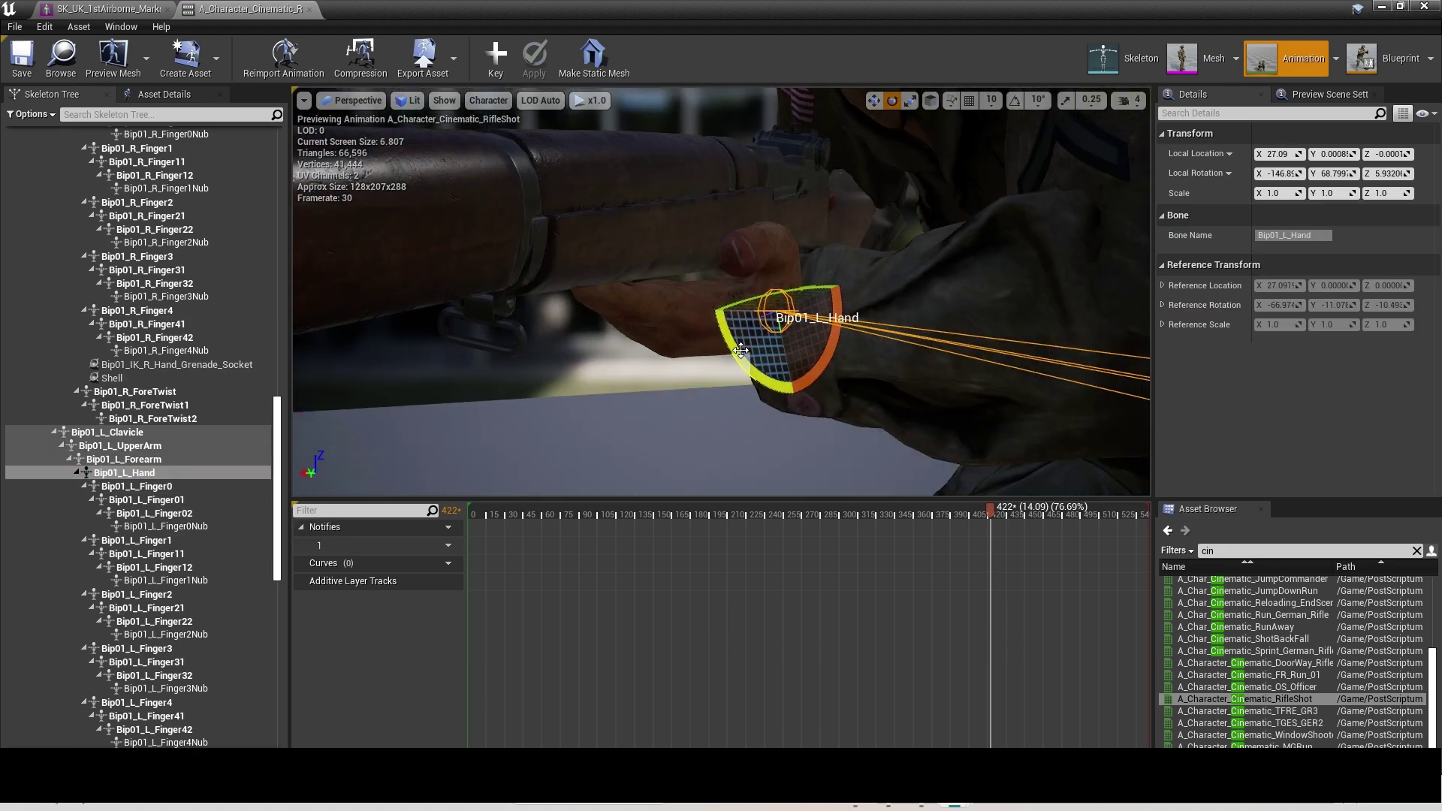
left_click_drag(740, 359, 750, 300)
scroll(784, 289, "down", 4)
- Rotate the left thumb and index finger bones, including Bip01_L_Finger0 and Bip01_L_Finger01, to grip the rifle
left_click(137, 486)
scroll(750, 300, "up", 5)
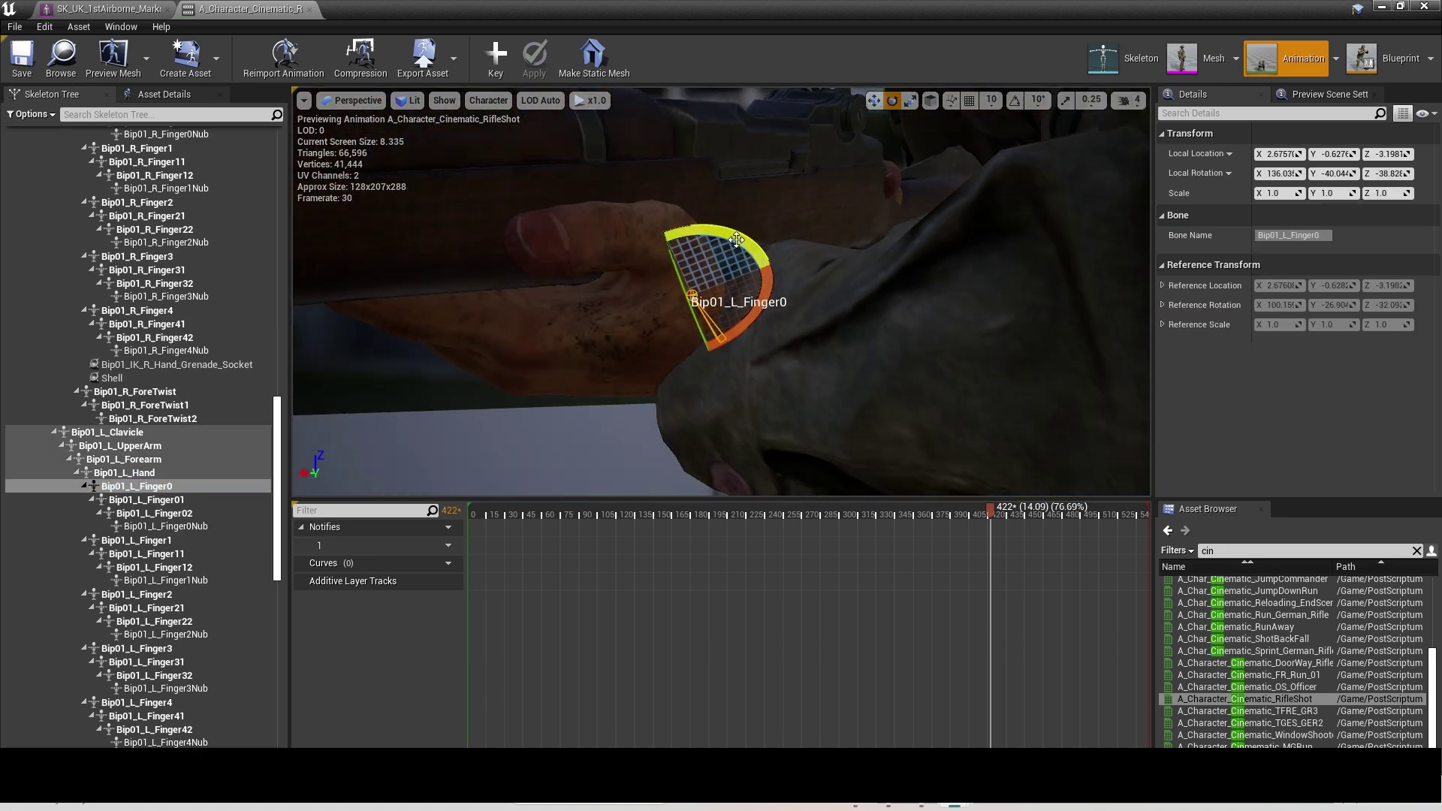
left_click(146, 500)
left_click_drag(635, 199, 627, 206)
left_click(154, 513)
left_click(166, 527)
left_click(137, 541)
mouse_move(721, 300)
right_mouse_down()
mouse_move(571, 301)
mouse_move(721, 285)
right_mouse_up()
left_click_drag(645, 331, 661, 285)
right_click_drag(661, 286, 779, 301)
- Filter the skeleton for "weapon" and slightly move and rotate the Bip01_Weapon1 bone to fit the rifle between the hands
left_click(120, 446)
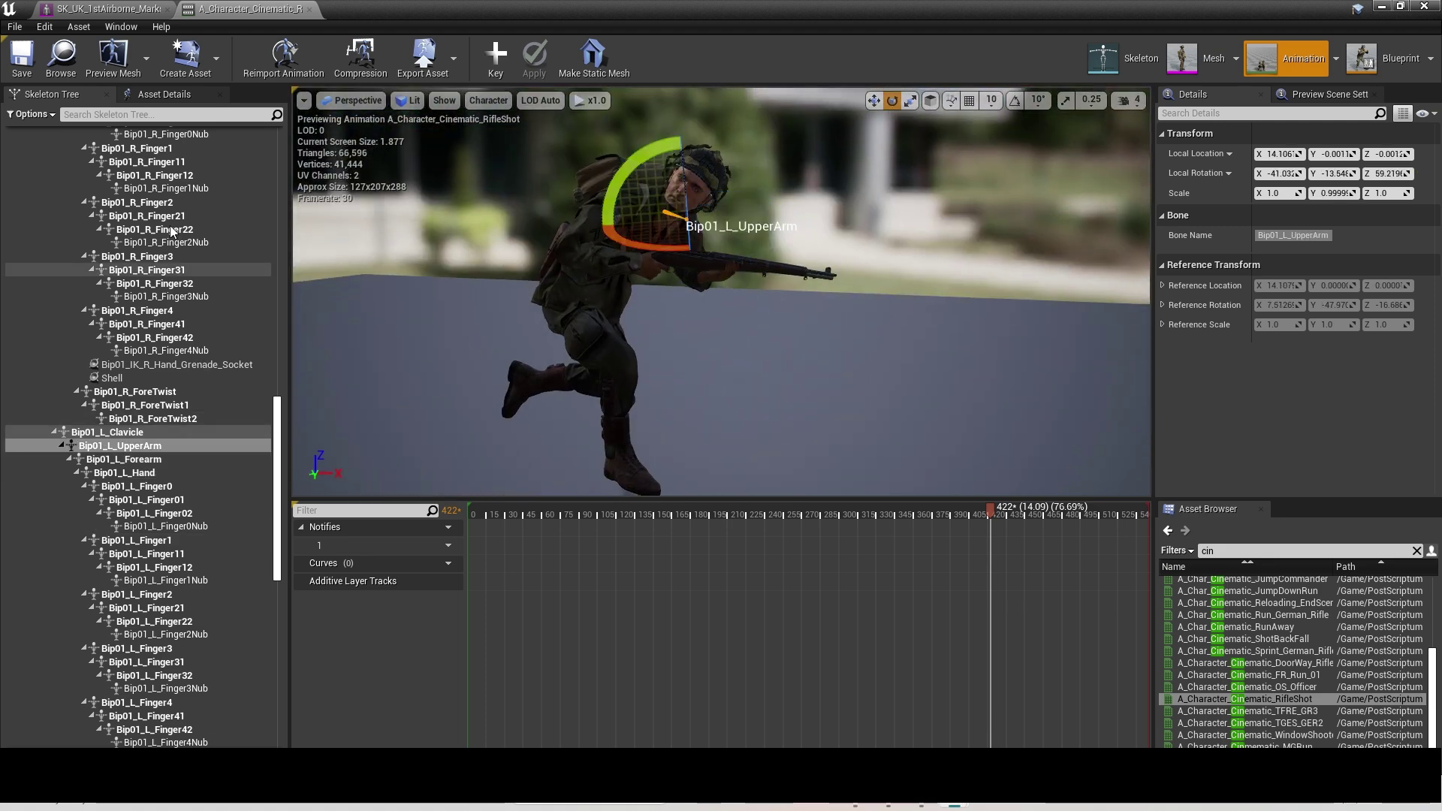
left_click(148, 113)
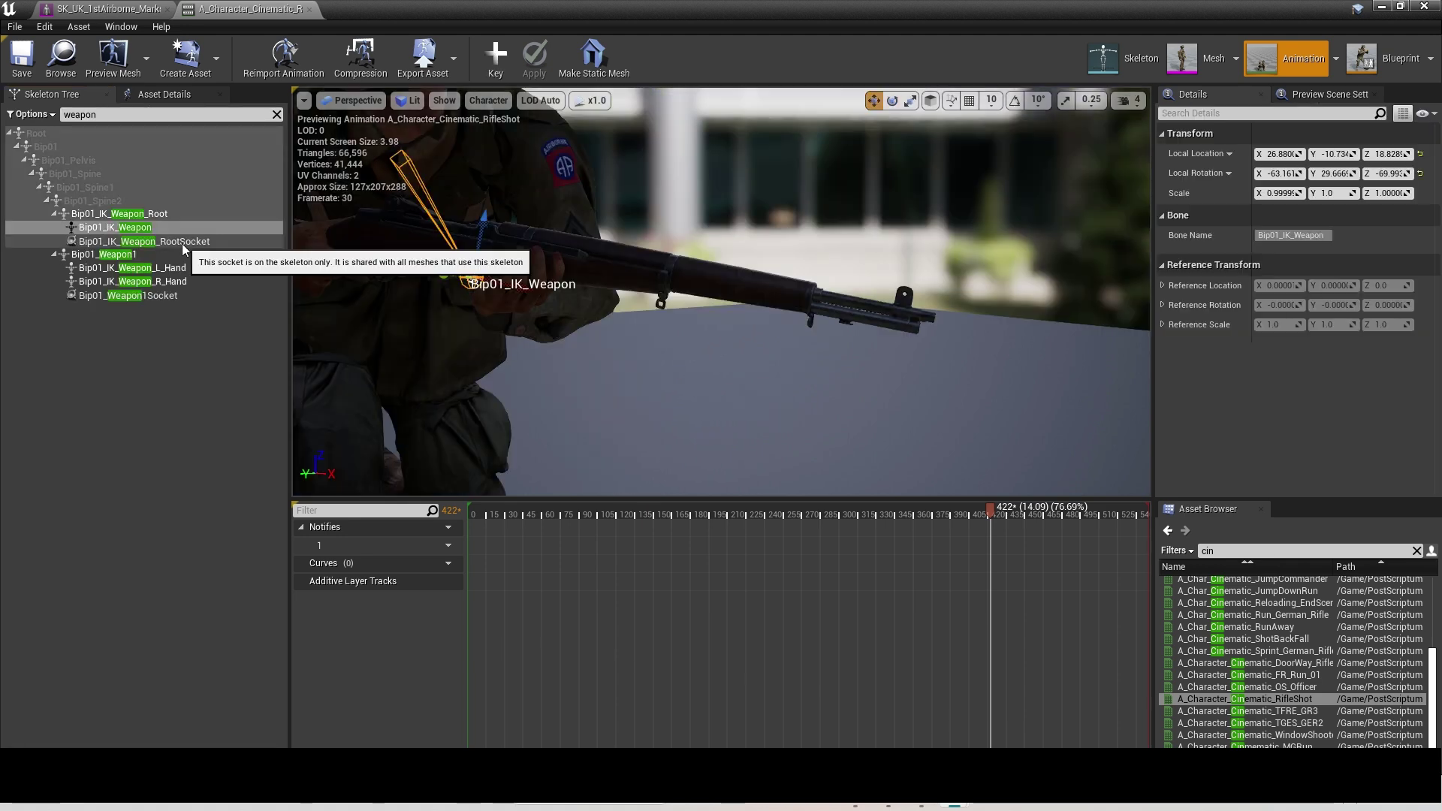
left_click(170, 256)
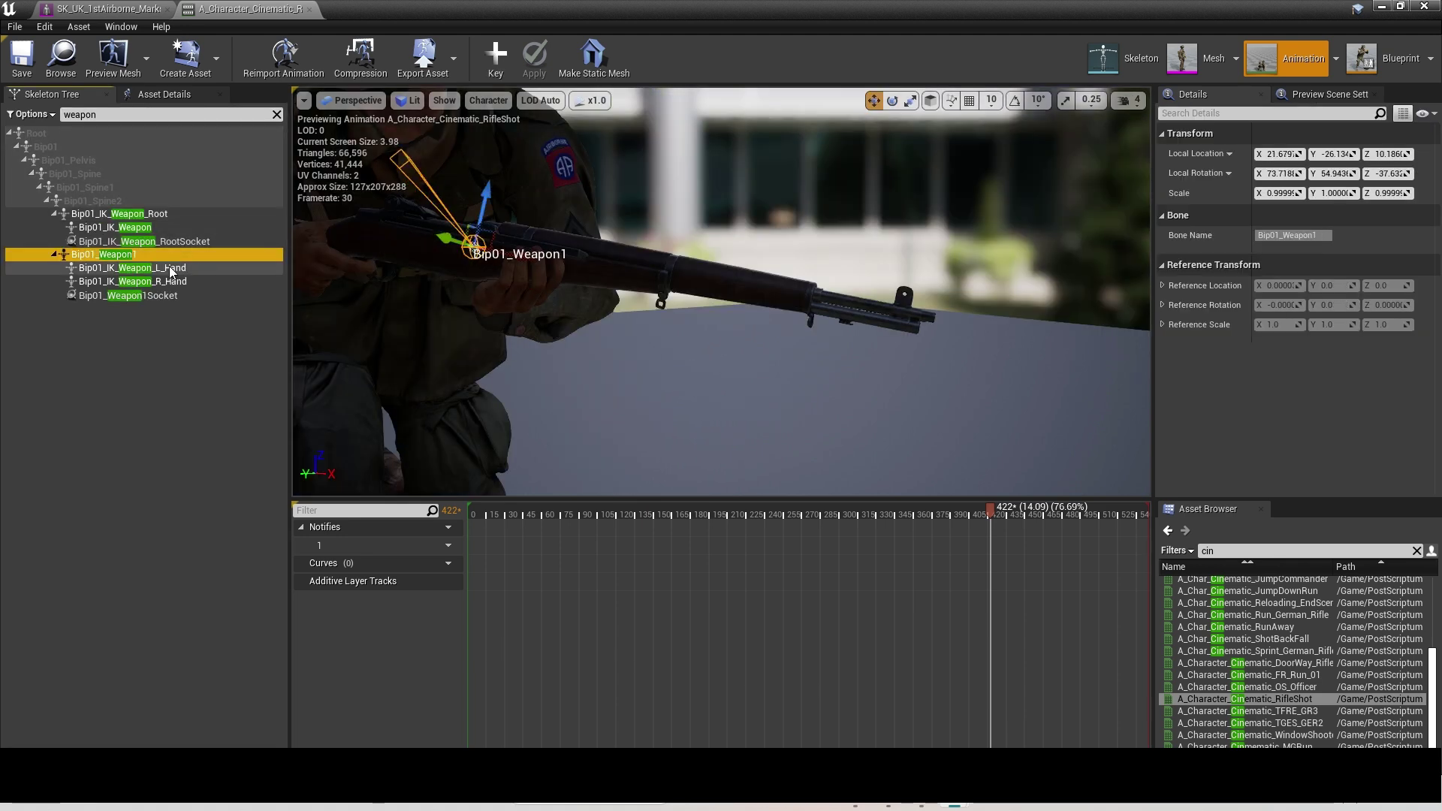
mouse_move(446, 238)
left_mouse_down()
mouse_move(425, 232)
mouse_move(437, 236)
left_mouse_up()
key("e")
left_click_drag(536, 274, 547, 269)
right_click_drag(762, 206, 766, 206)
key("f")
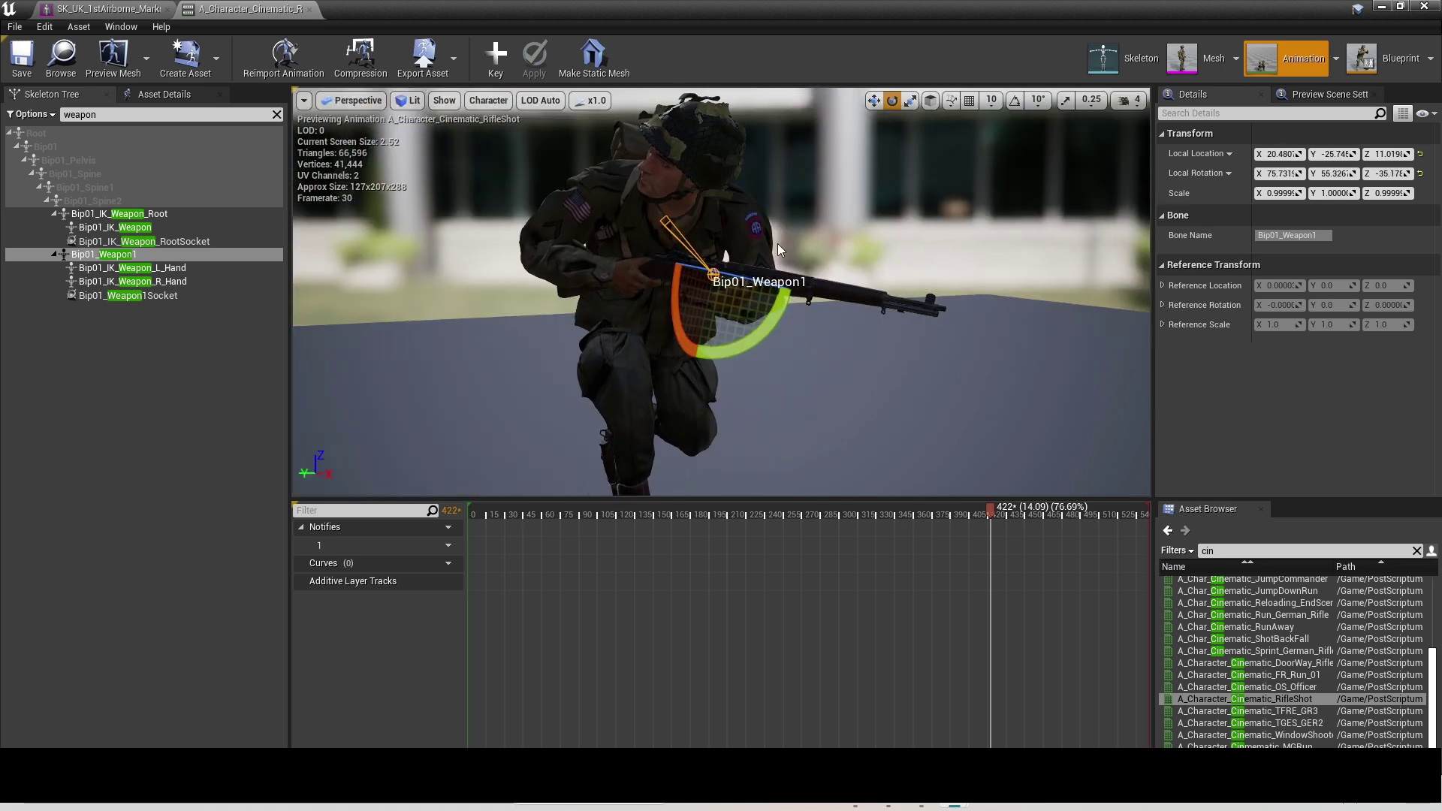
scroll(624, 248, "up", 5)
right_click_drag(624, 247, 647, 255)
scroll(839, 264, "down", 3)
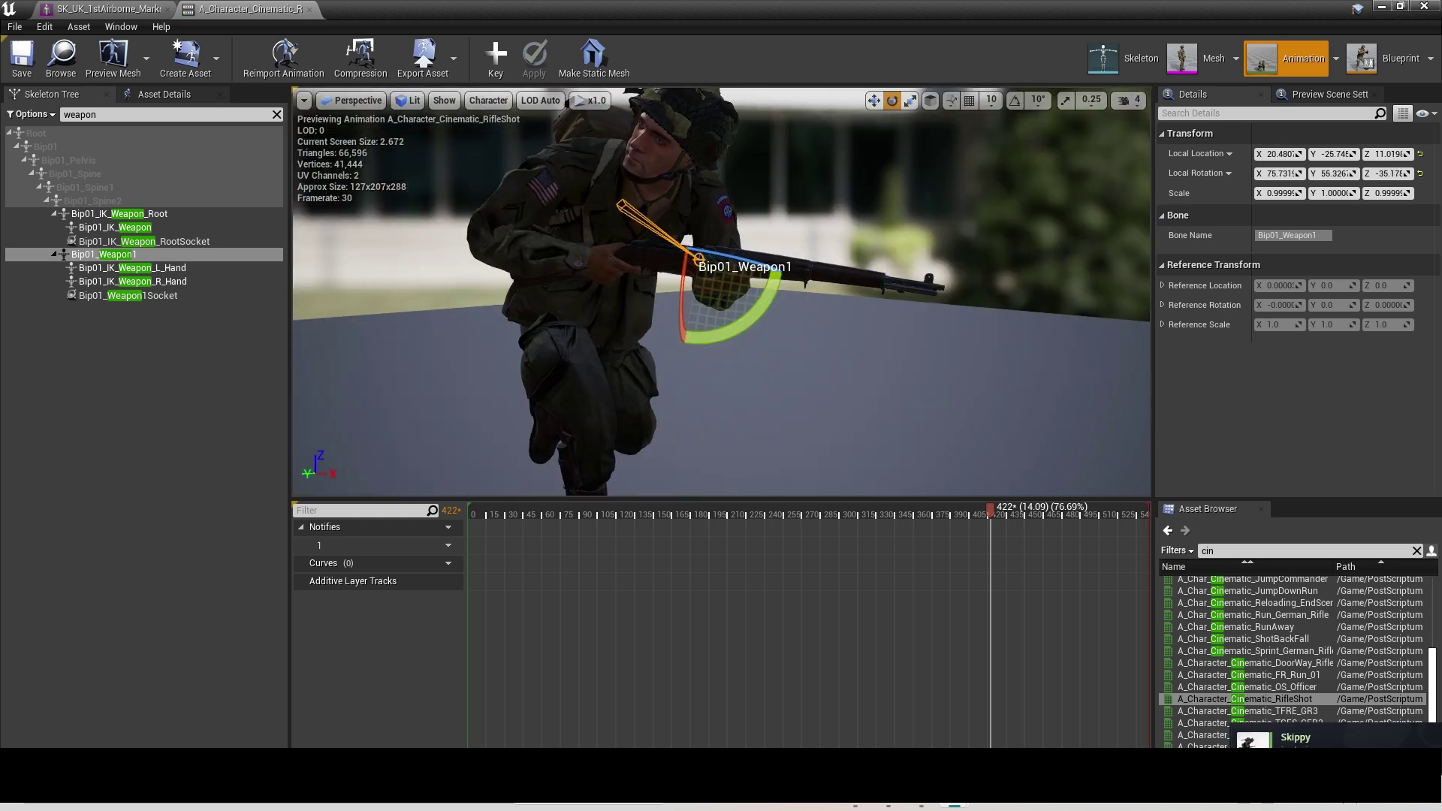
- Remove all attached assets and add LeeEnfield_Static as the preview asset on the Bip01_Weapon1 bone
right_click(164, 253)
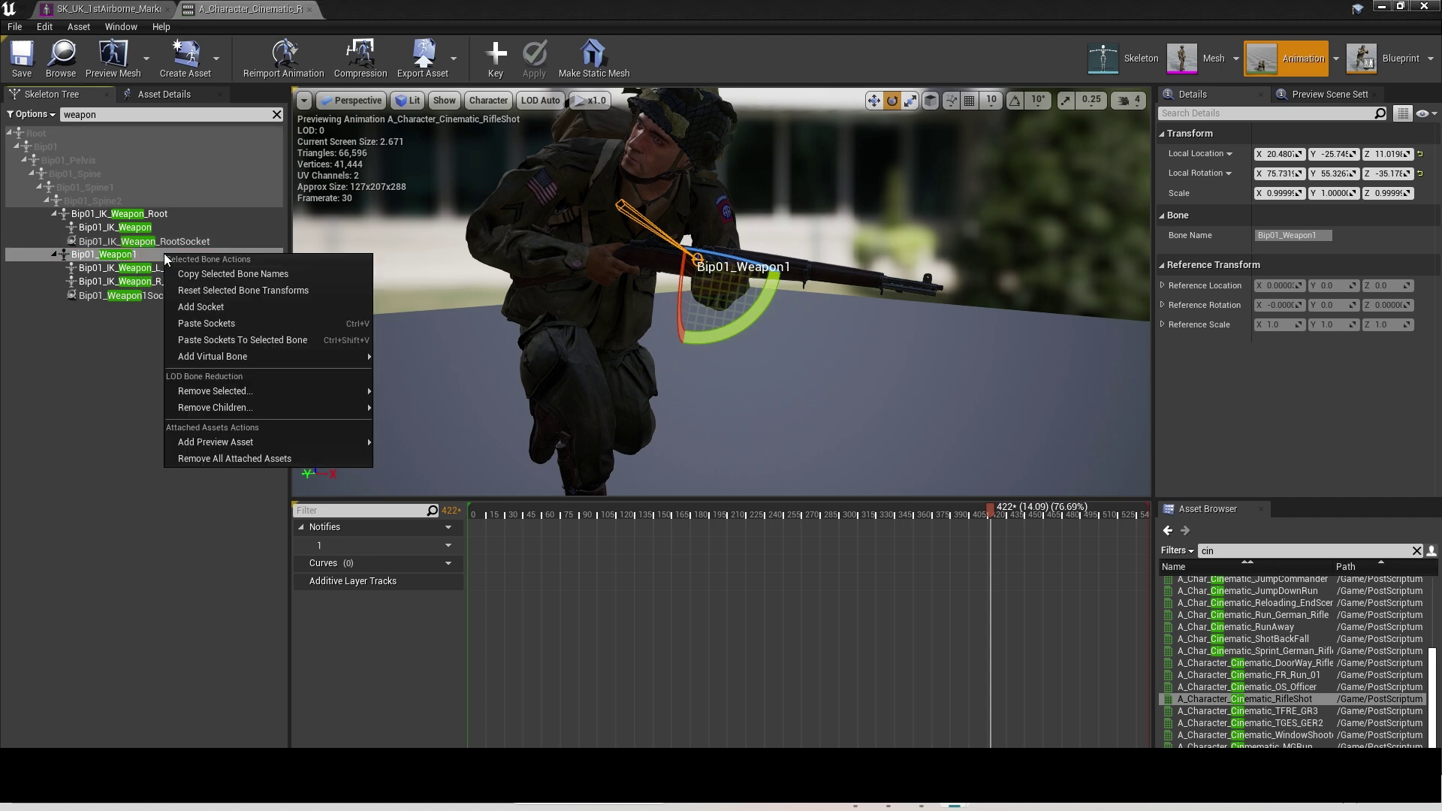
left_click(309, 457)
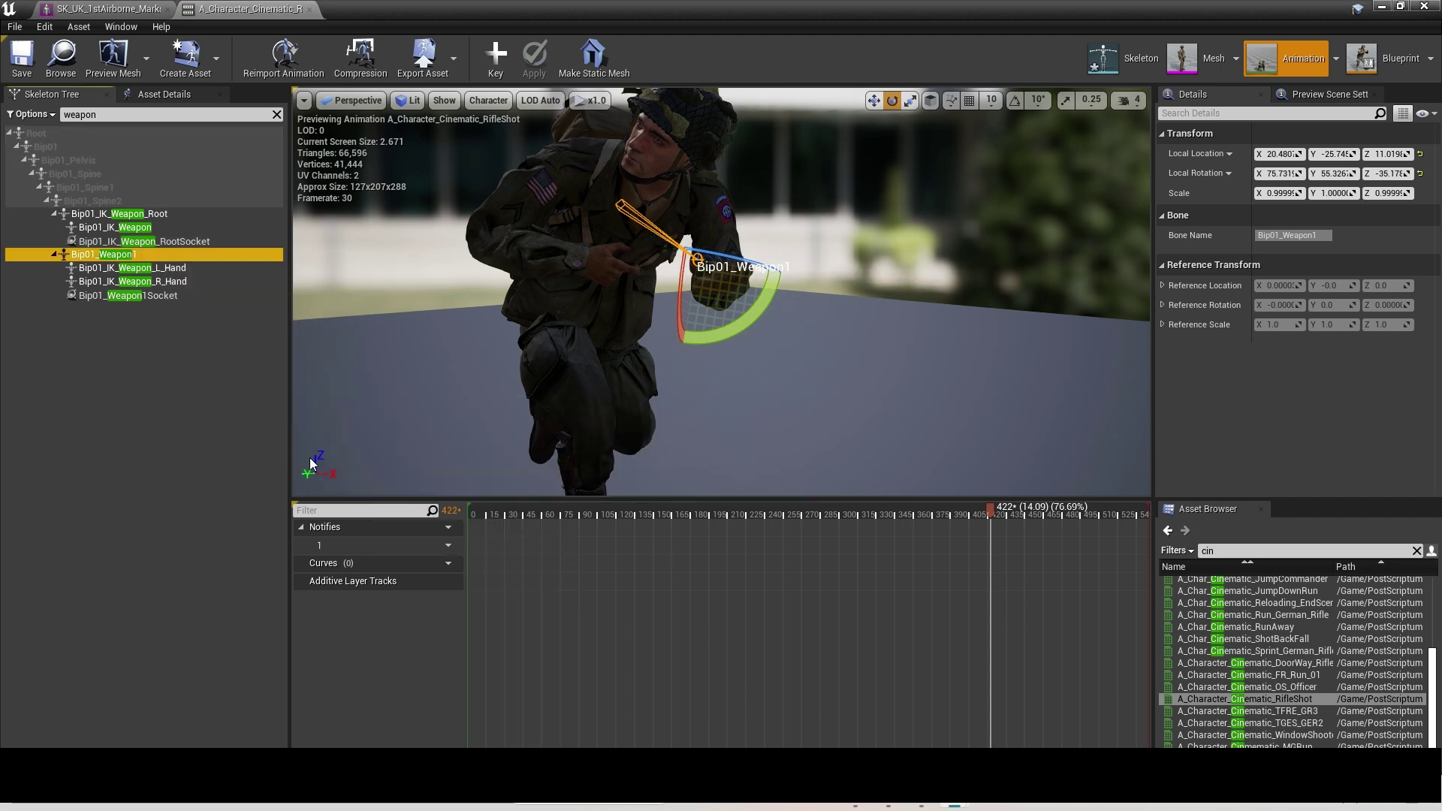
right_click(174, 254)
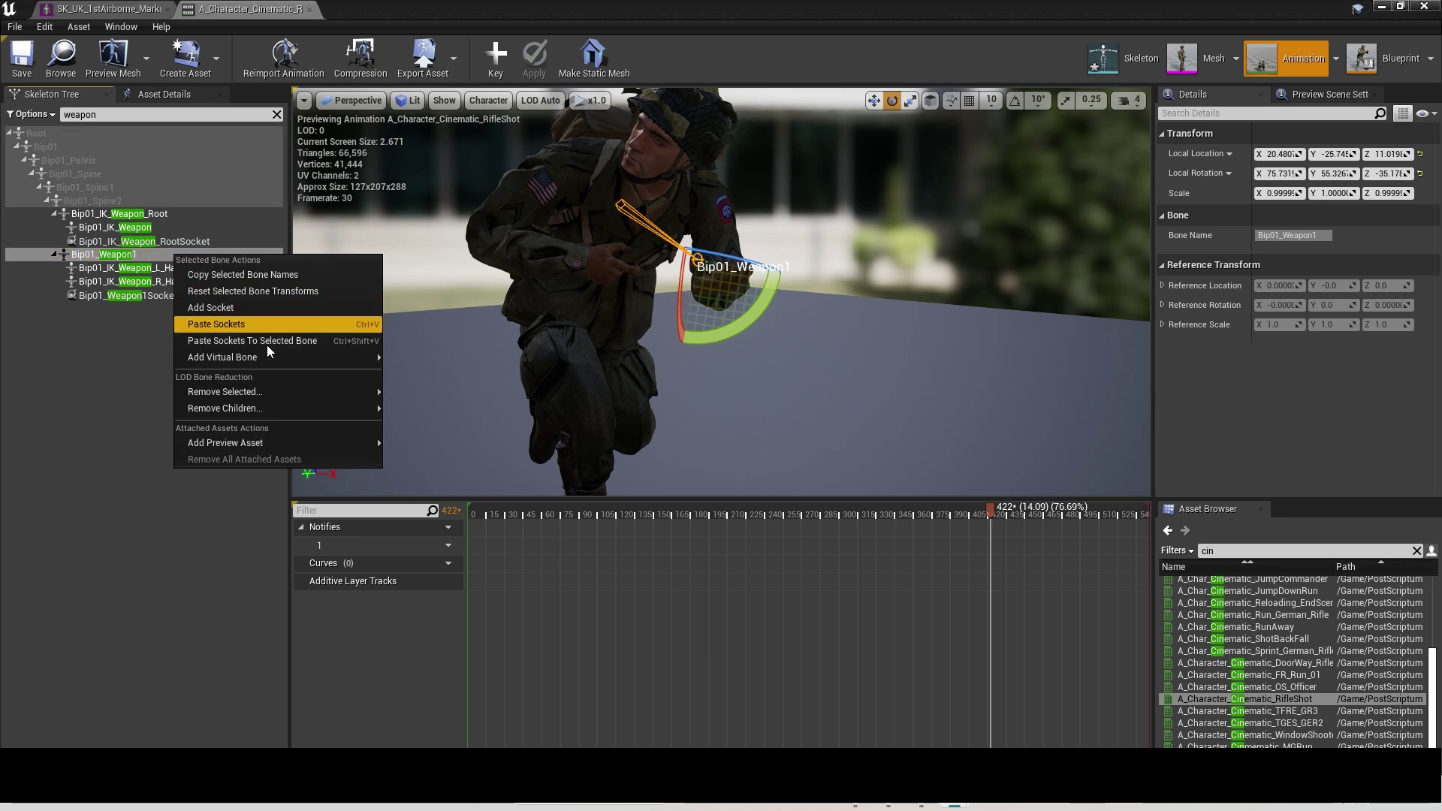
mouse_move(311, 445)
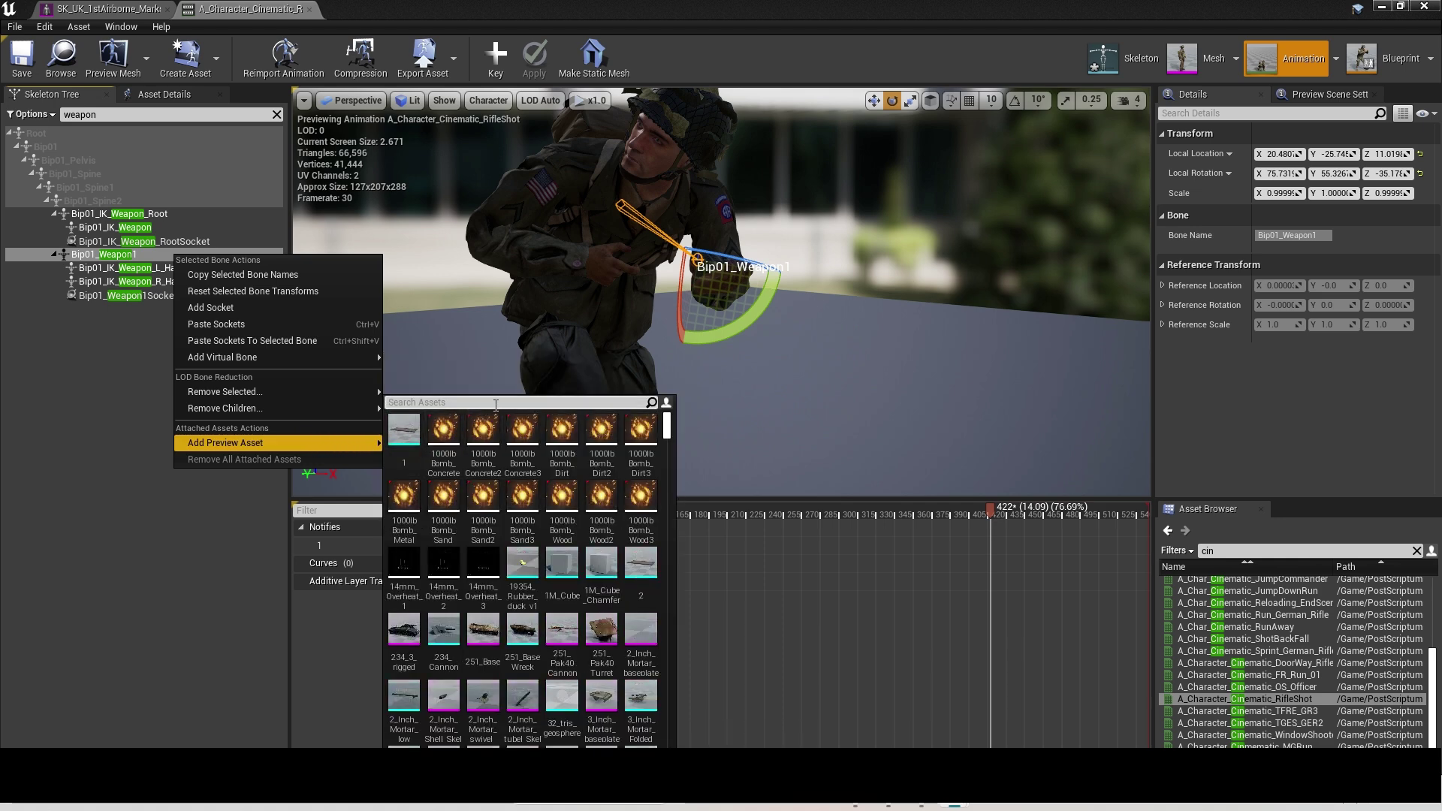
type("enf")
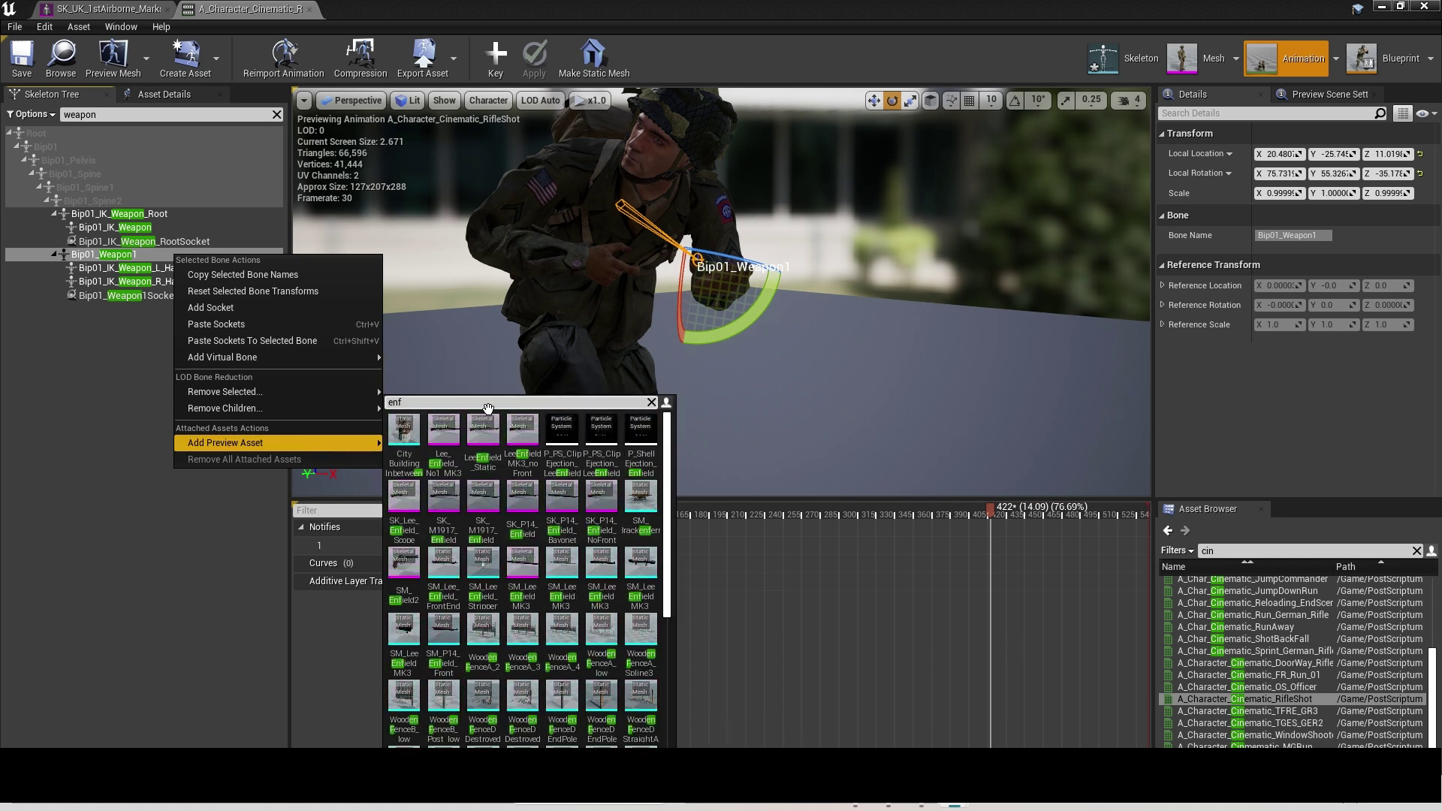
mouse_move(483, 431)
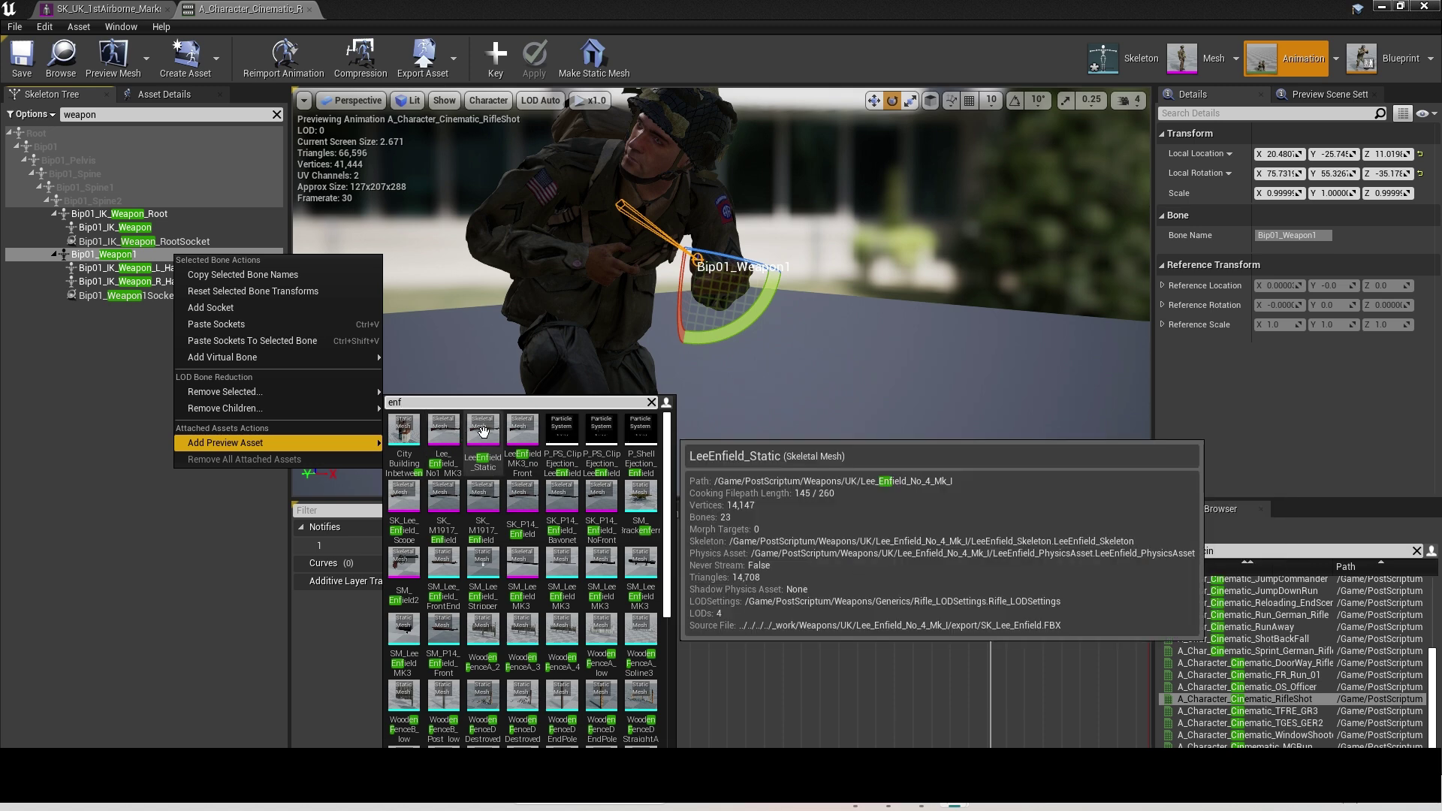
left_click(483, 431)
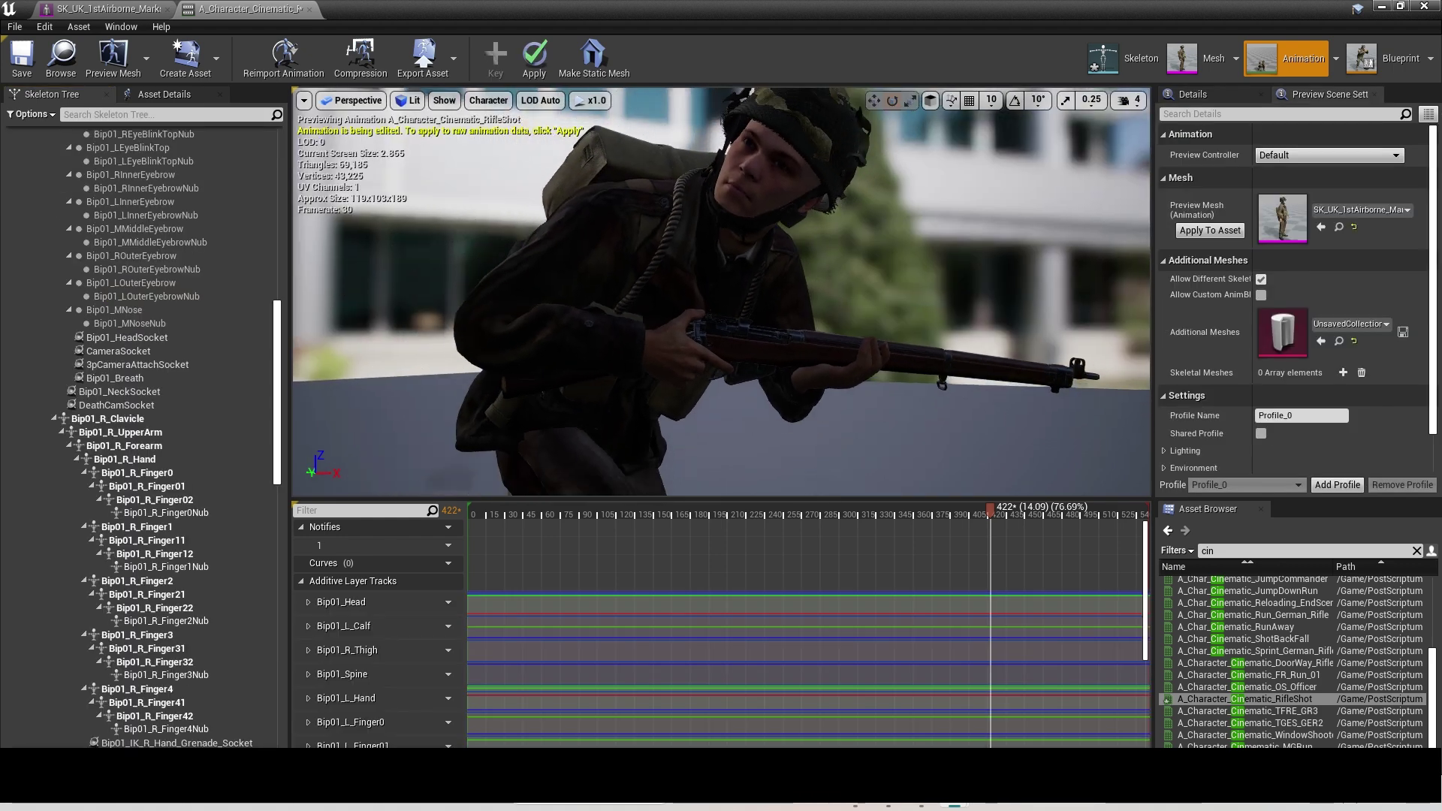
key("s")
mouse_move(869, 204)
right_mouse_down()
mouse_move(875, 236)
mouse_move(869, 203)
right_mouse_up()
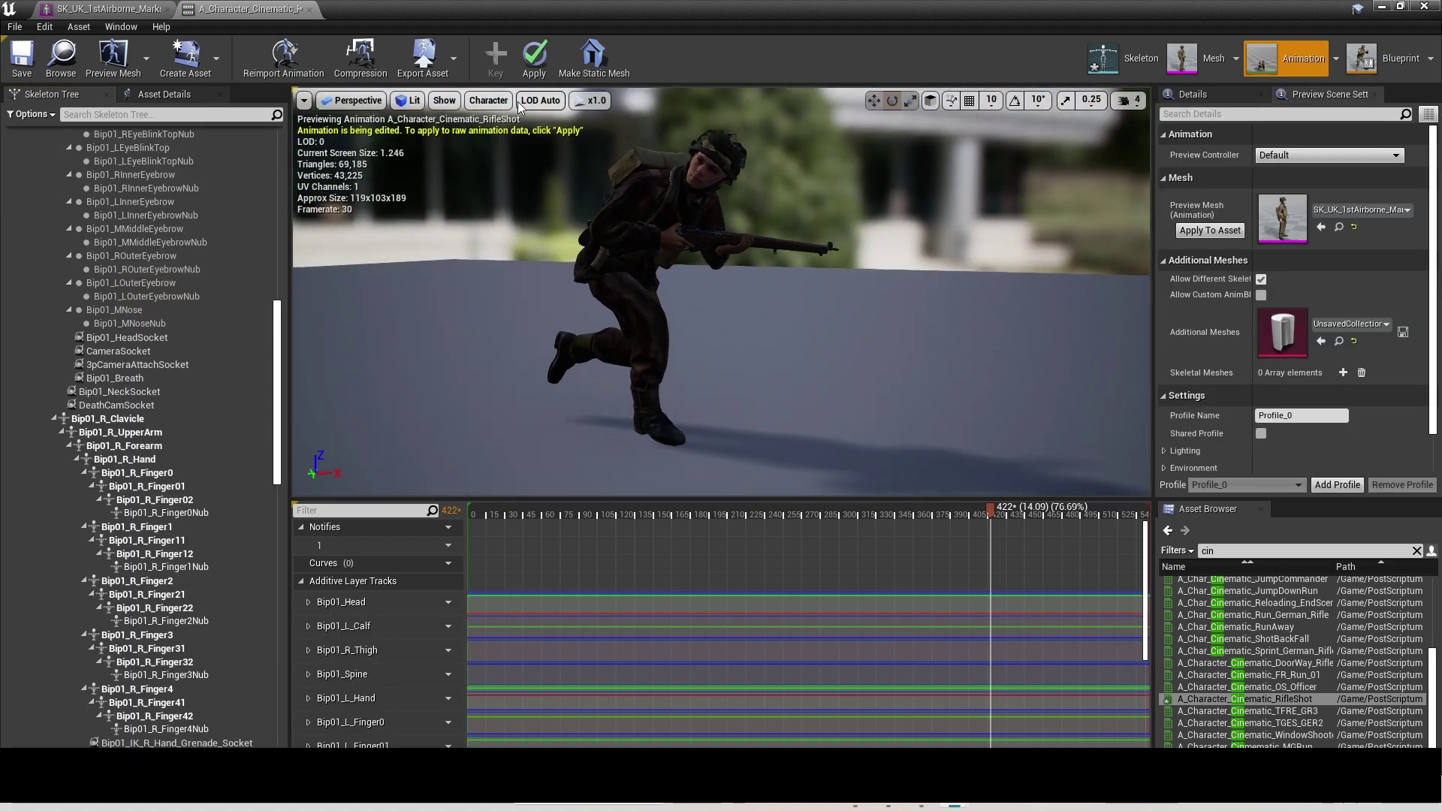
- Create an animation from the current pose in a new Still_Anim folder under A_Tut_Still, named Run_Looking_at_cam
left_click(213, 56)
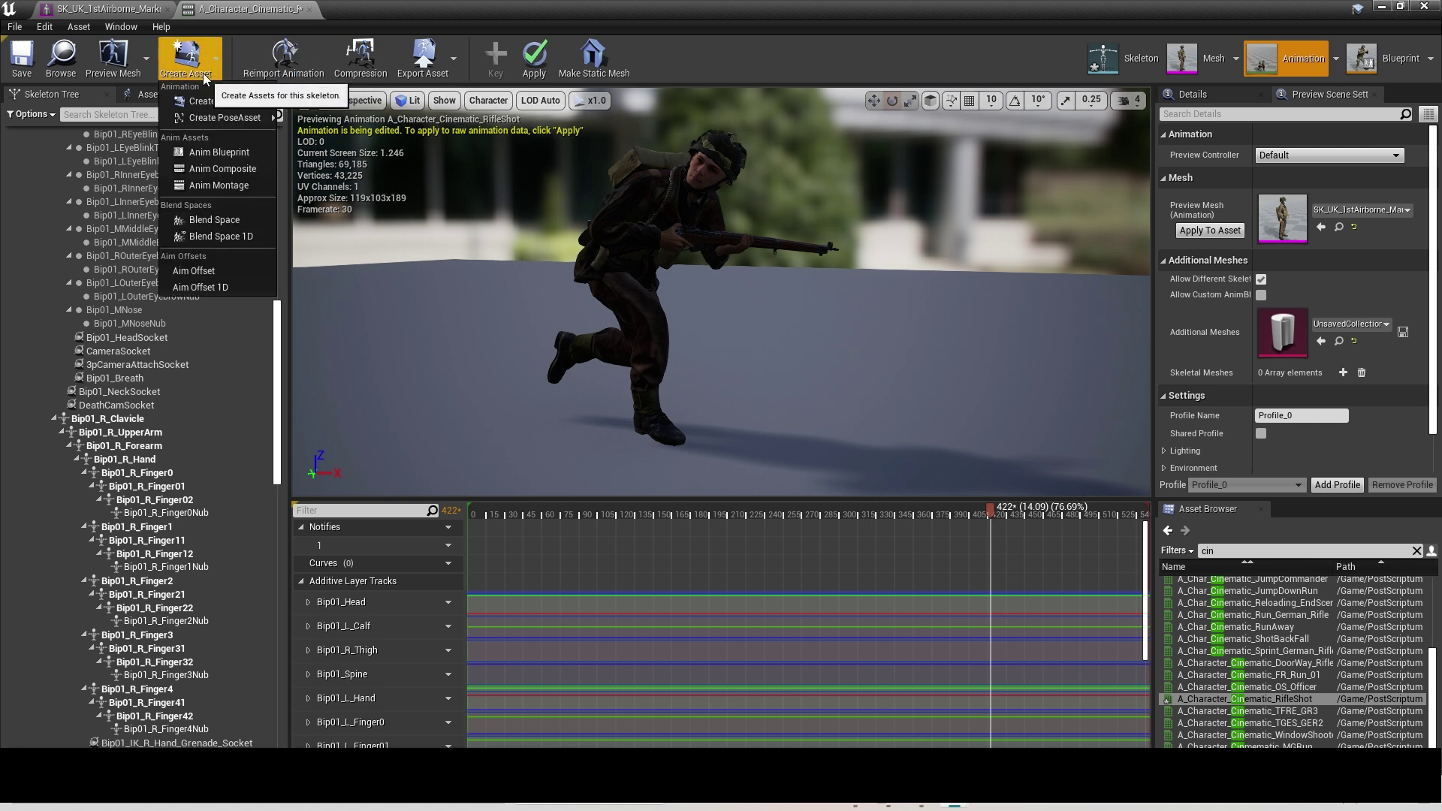
mouse_move(231, 100)
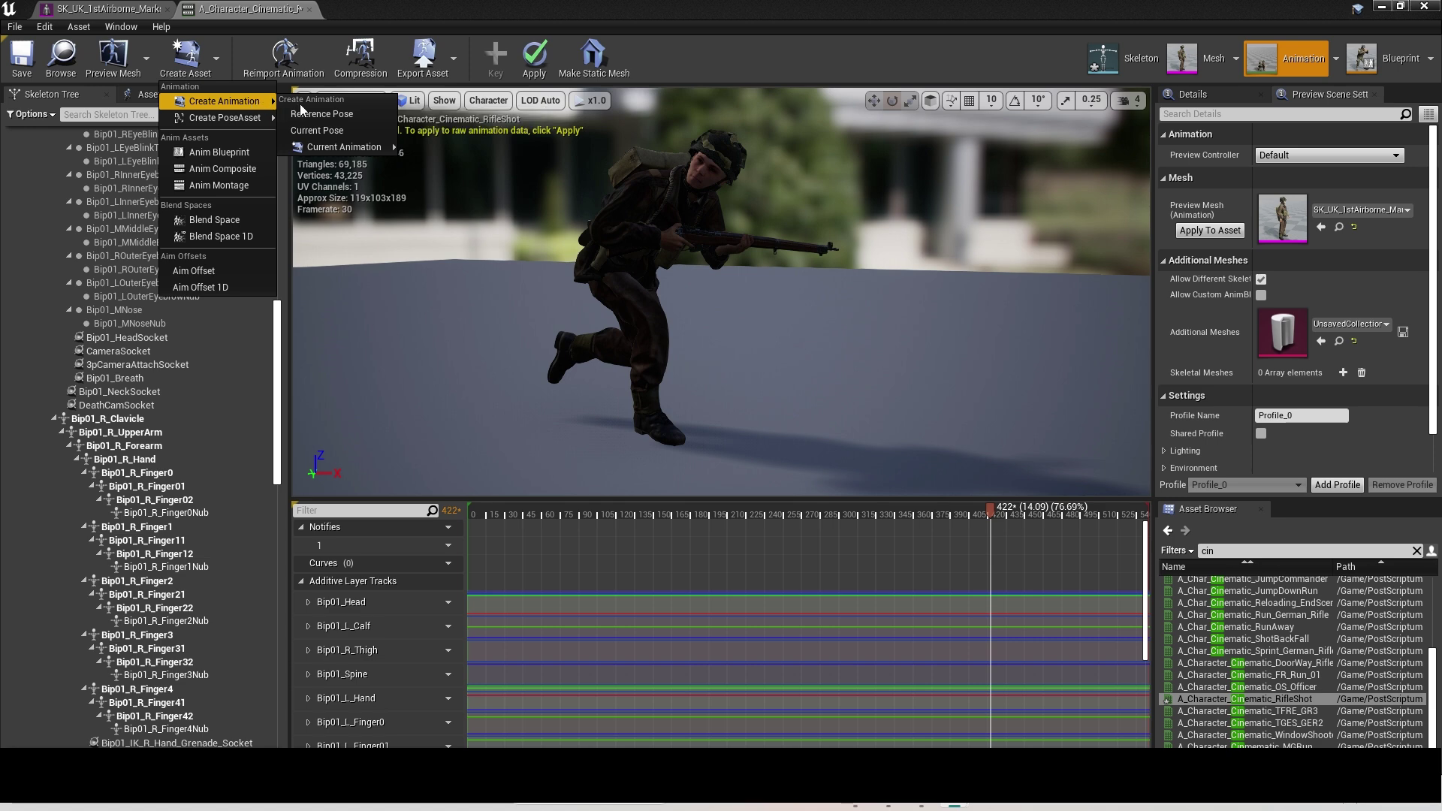
left_click(340, 130)
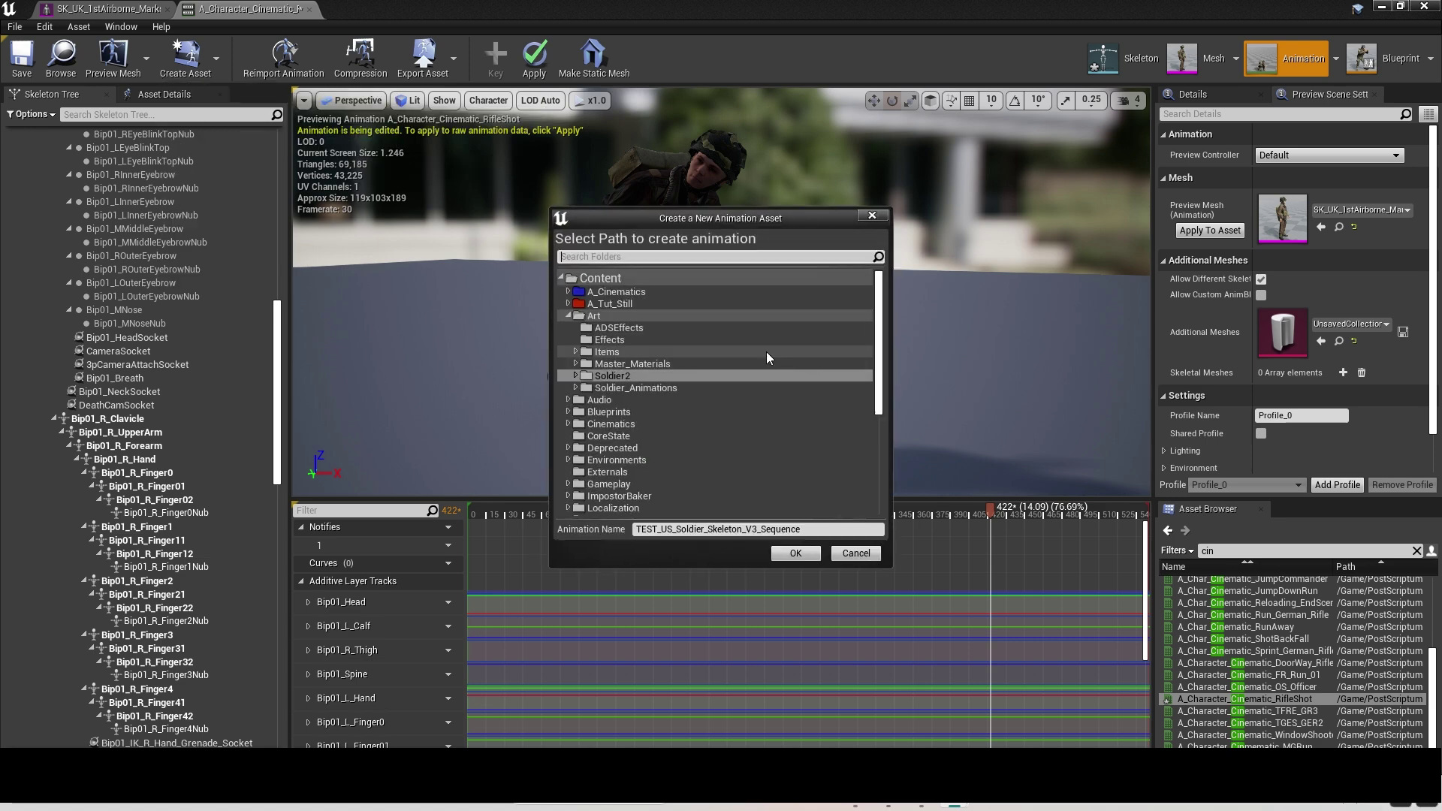
left_click(568, 304)
type("Anim")
key("Return")
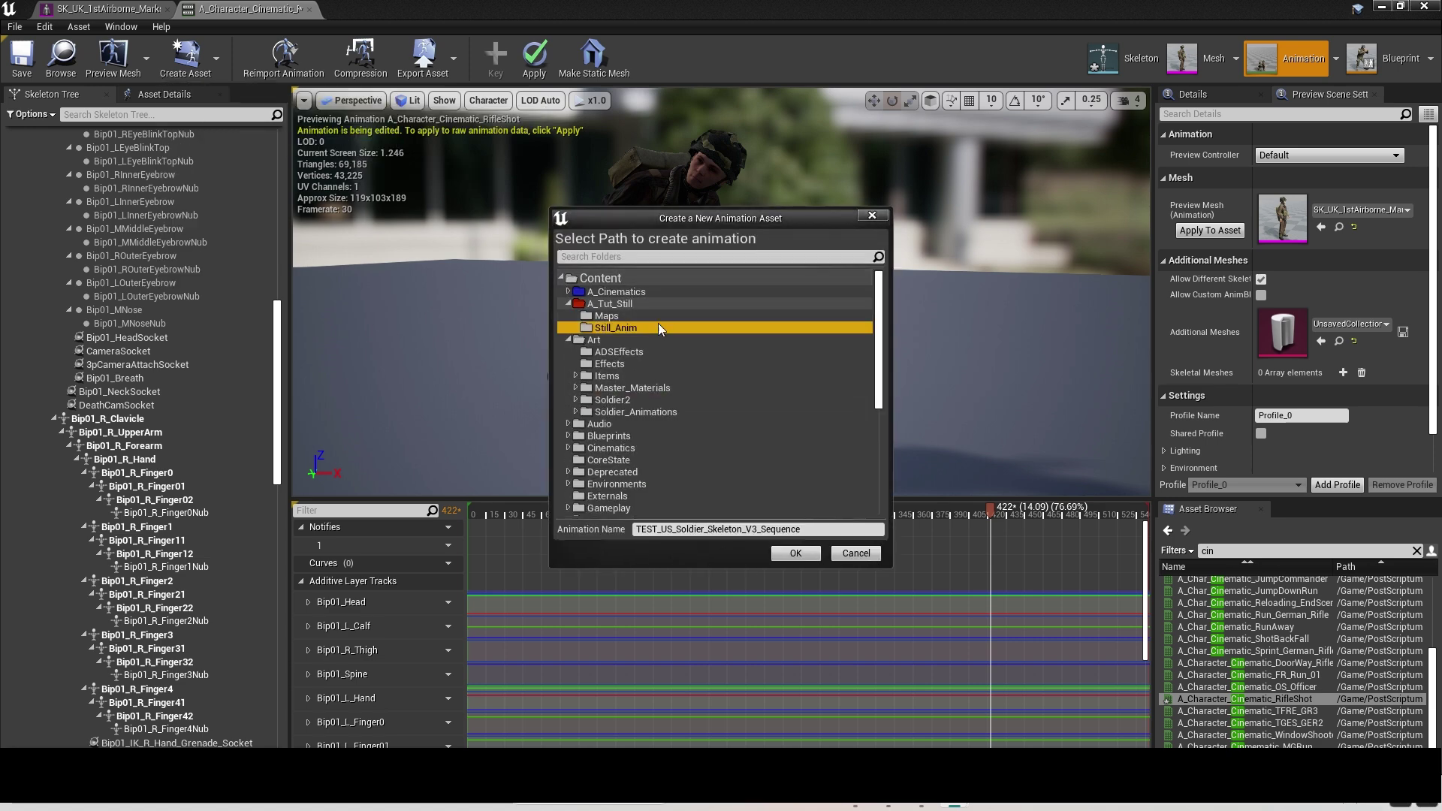
type("Run_Looking_at_cam")
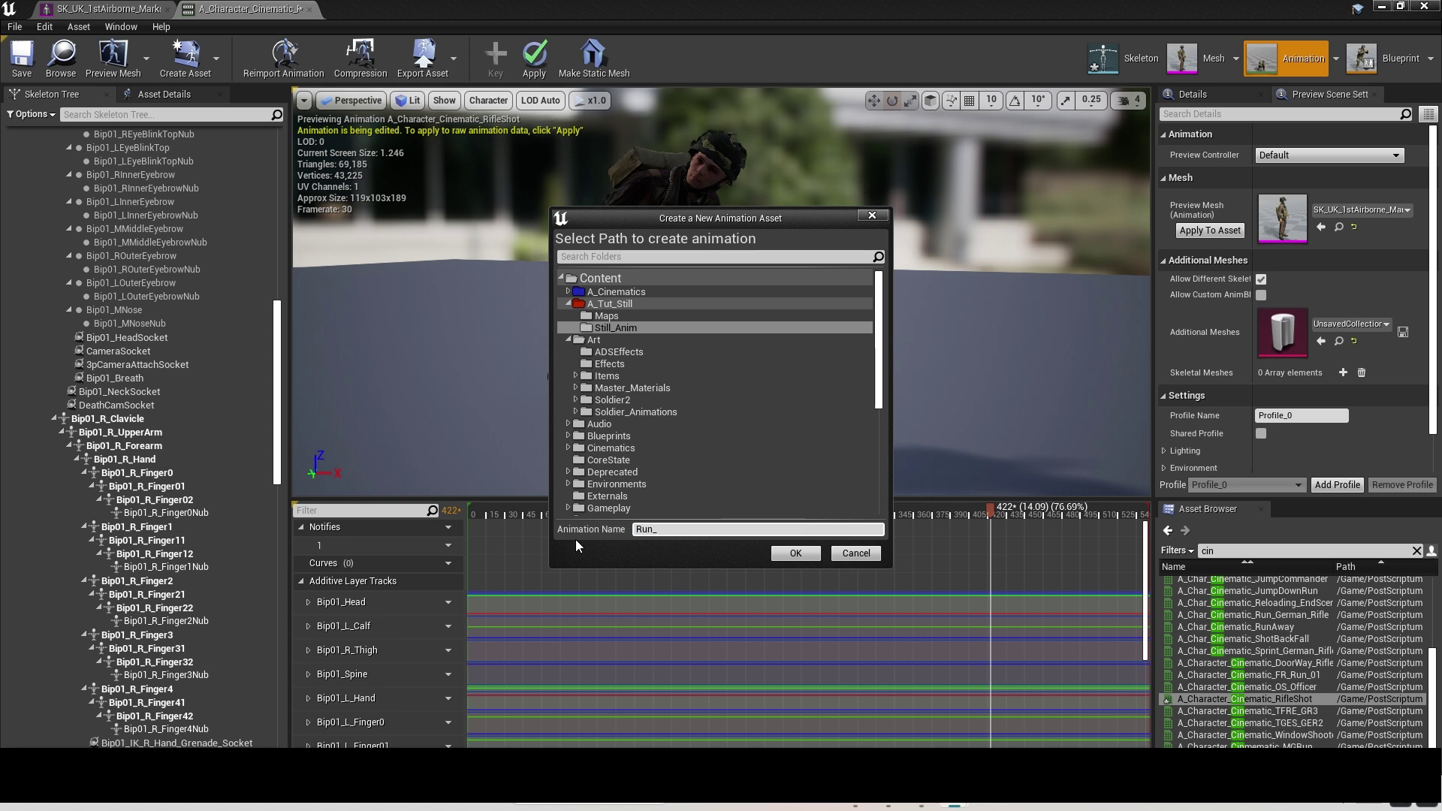
left_click(794, 553)
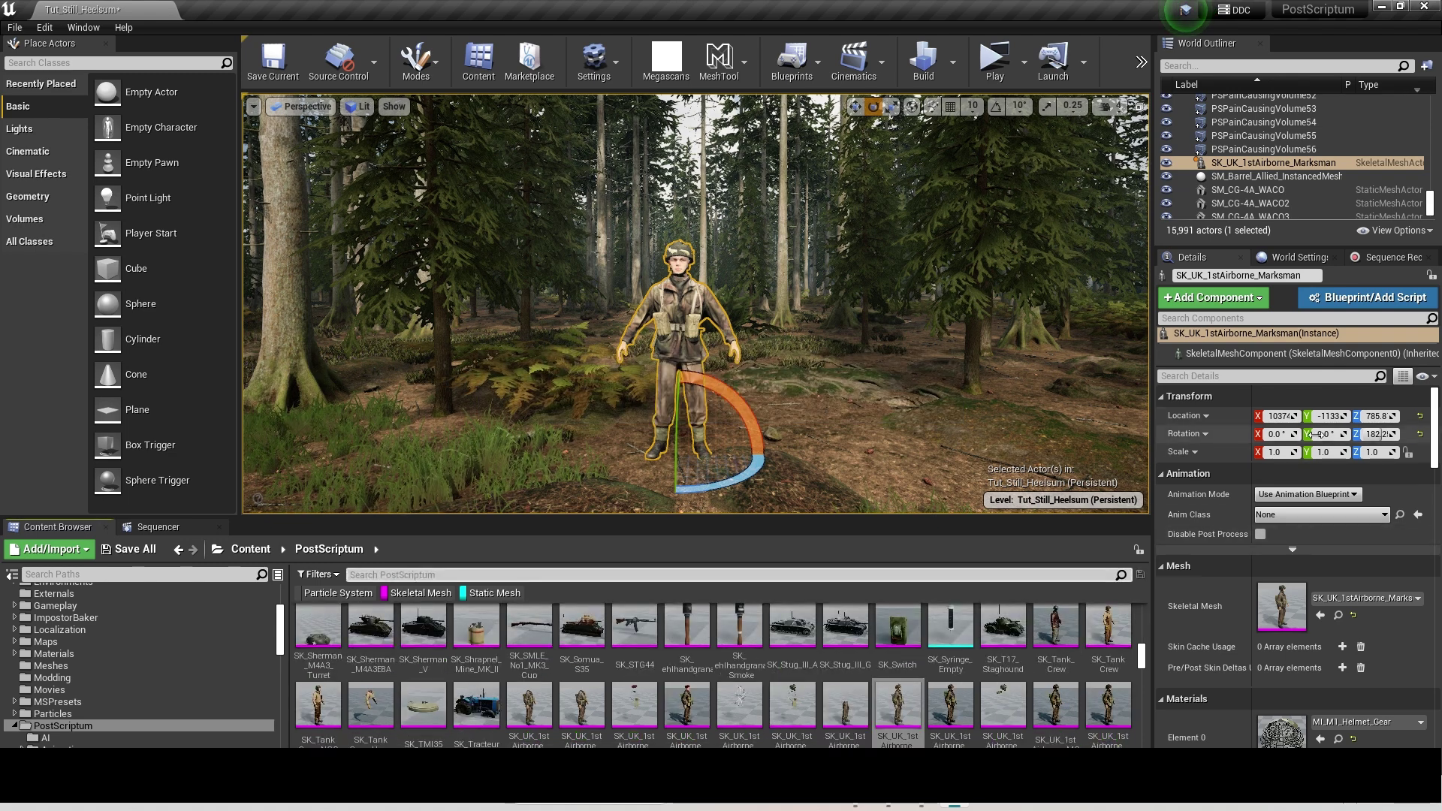
- Set the placed soldier's animation mode to Use Animation Asset and search the available animations for "run"
left_click(1351, 496)
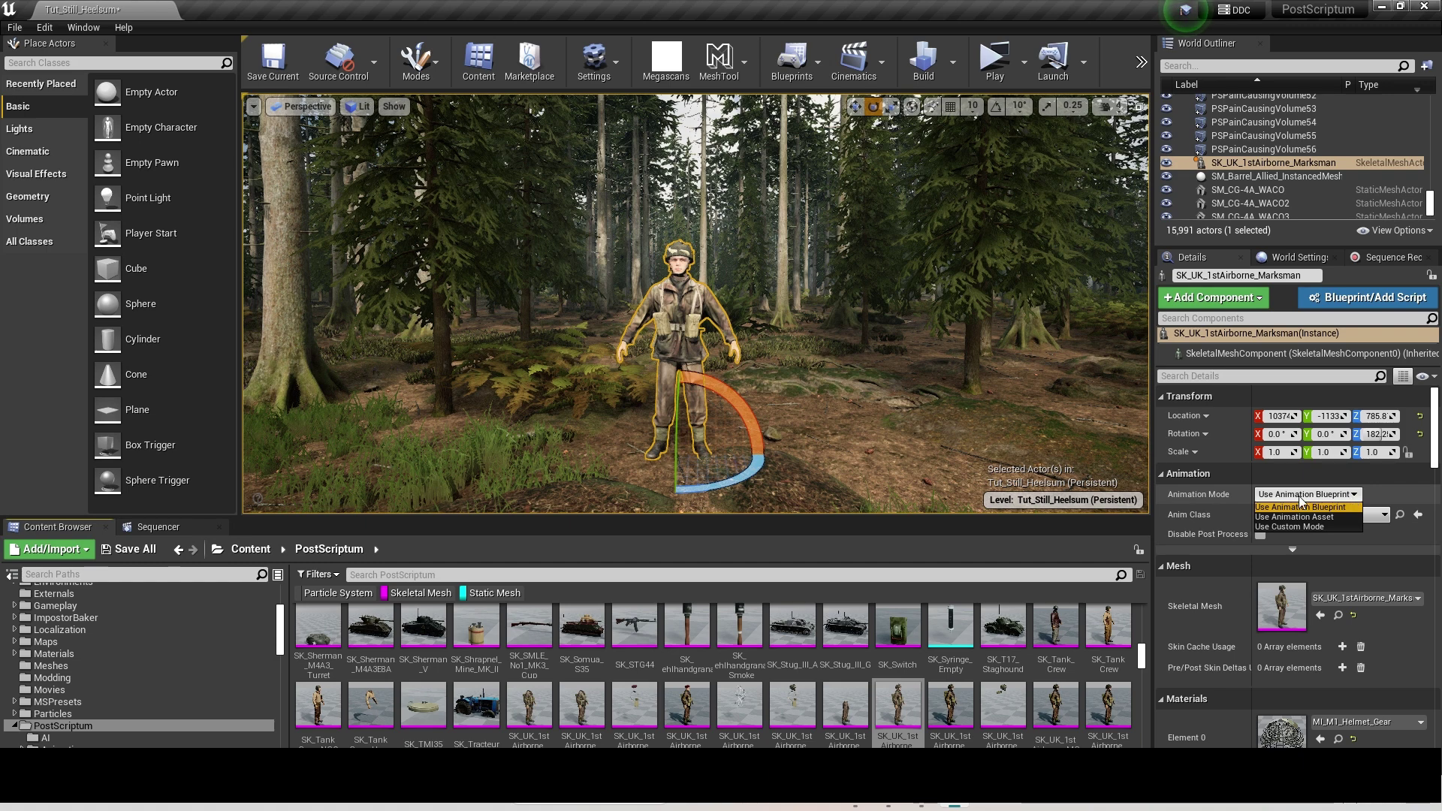
left_click(1344, 517)
left_click(1345, 525)
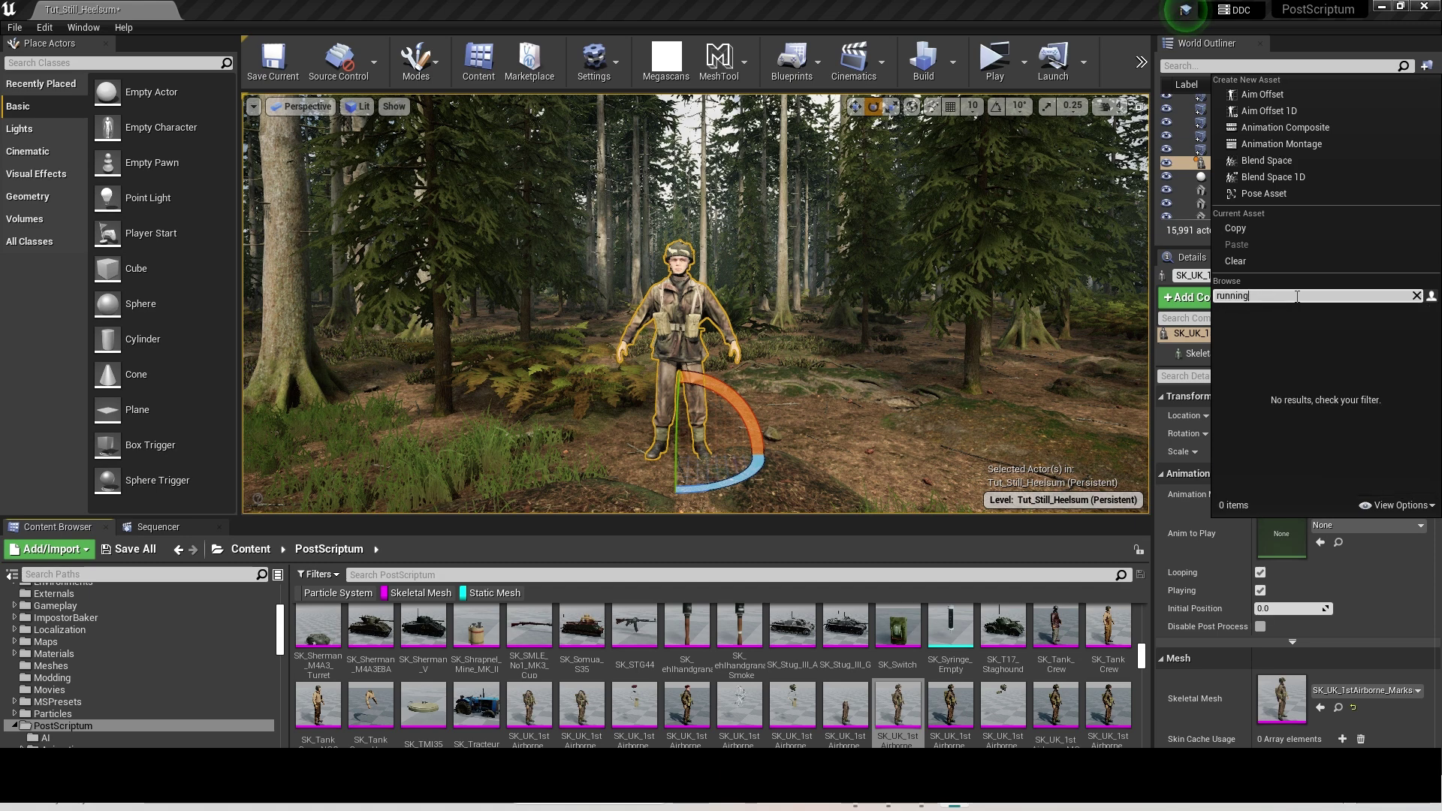
key("BackSpace")
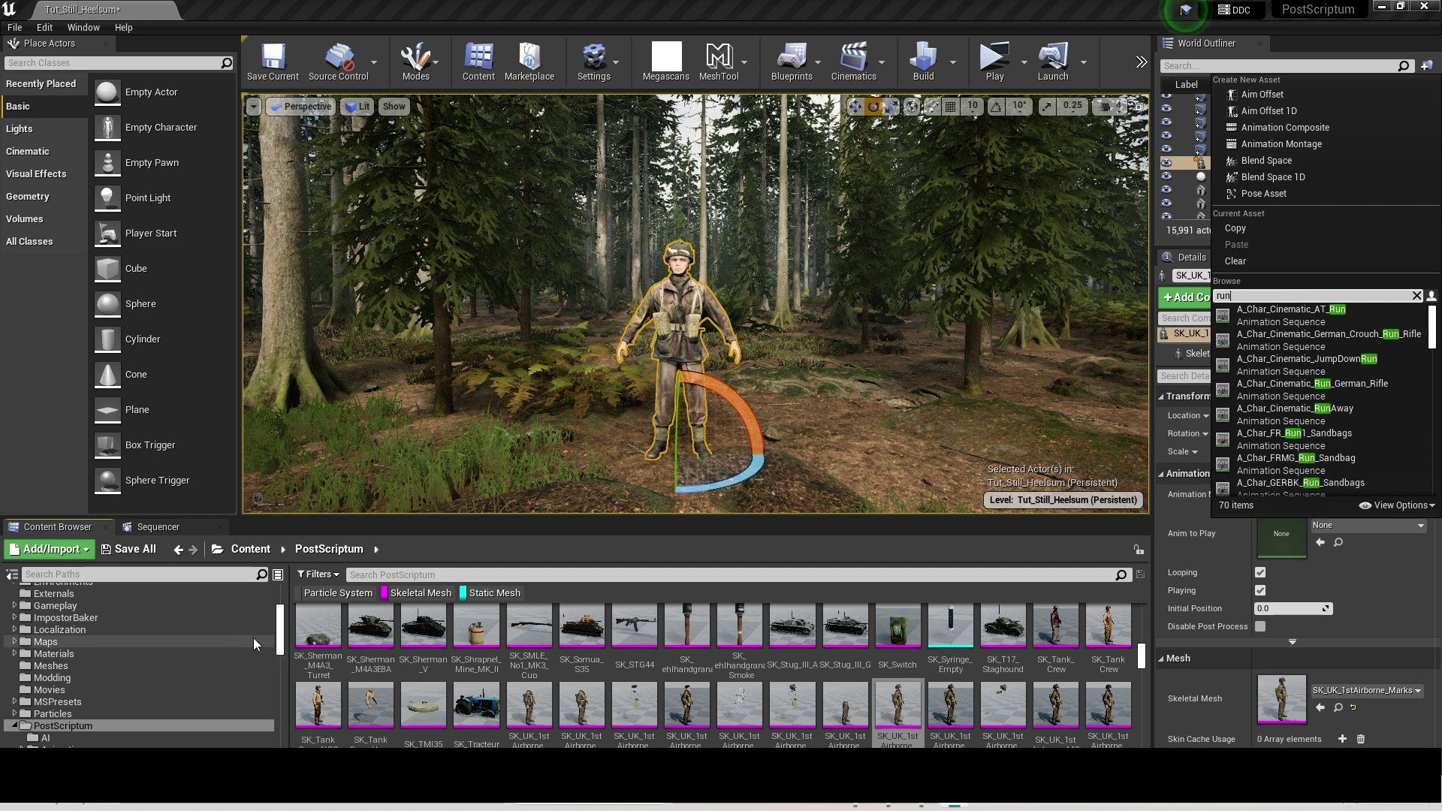
- Open the A_Tut_Still/Still_Anim folder and turn off the Skeletal Mesh and Static Mesh filters to show its animation
left_click_drag(280, 637, 283, 577)
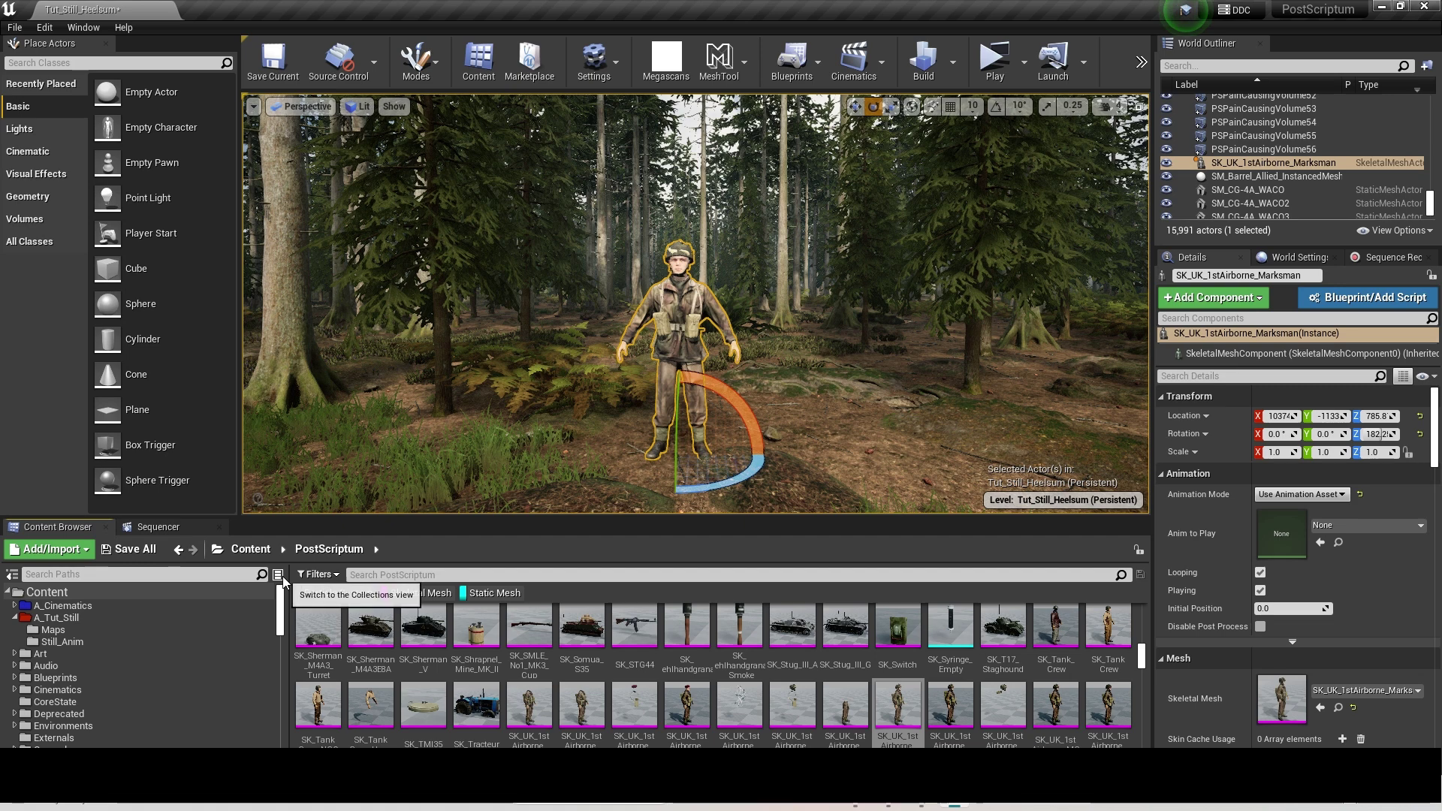
left_click(71, 642)
left_click(417, 594)
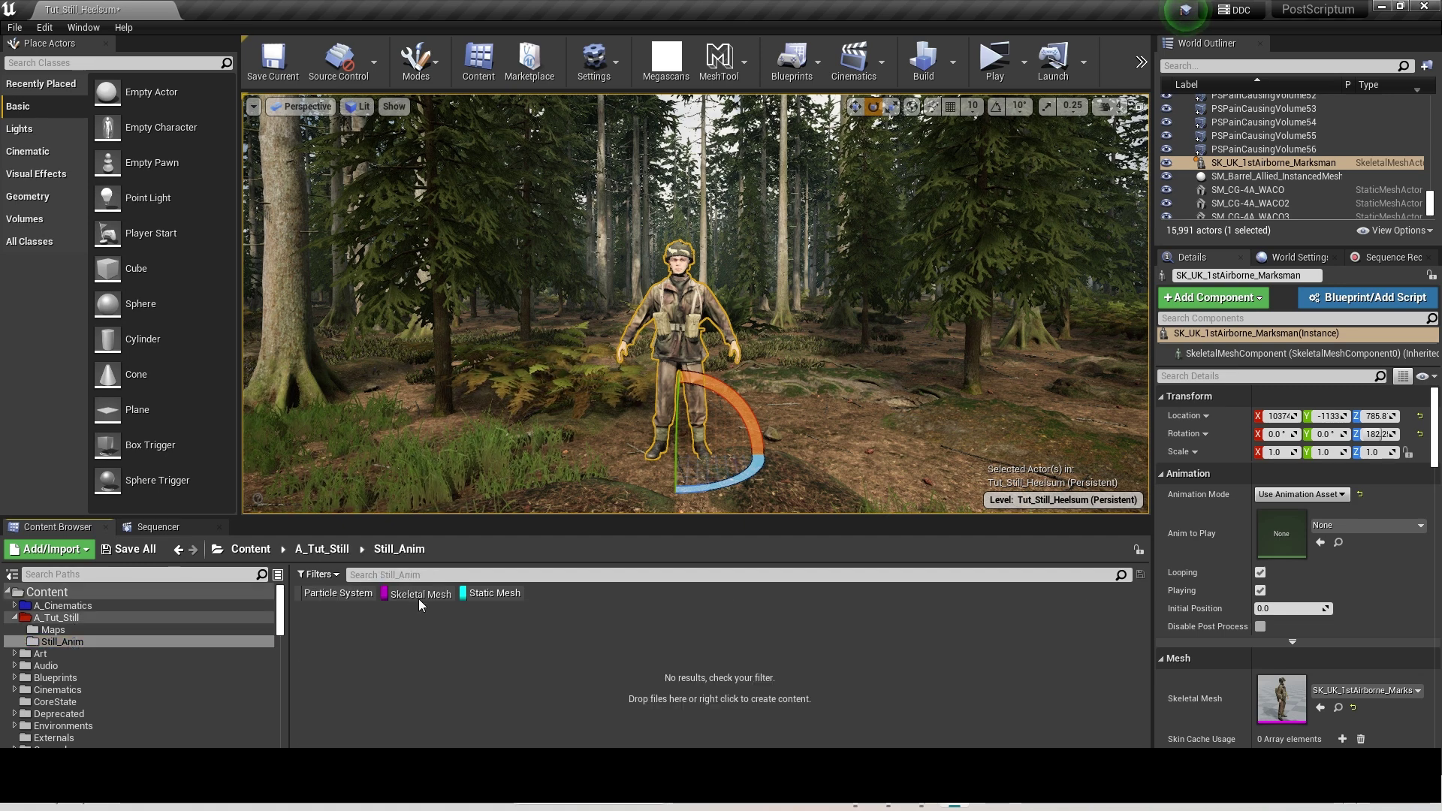
left_click(485, 593)
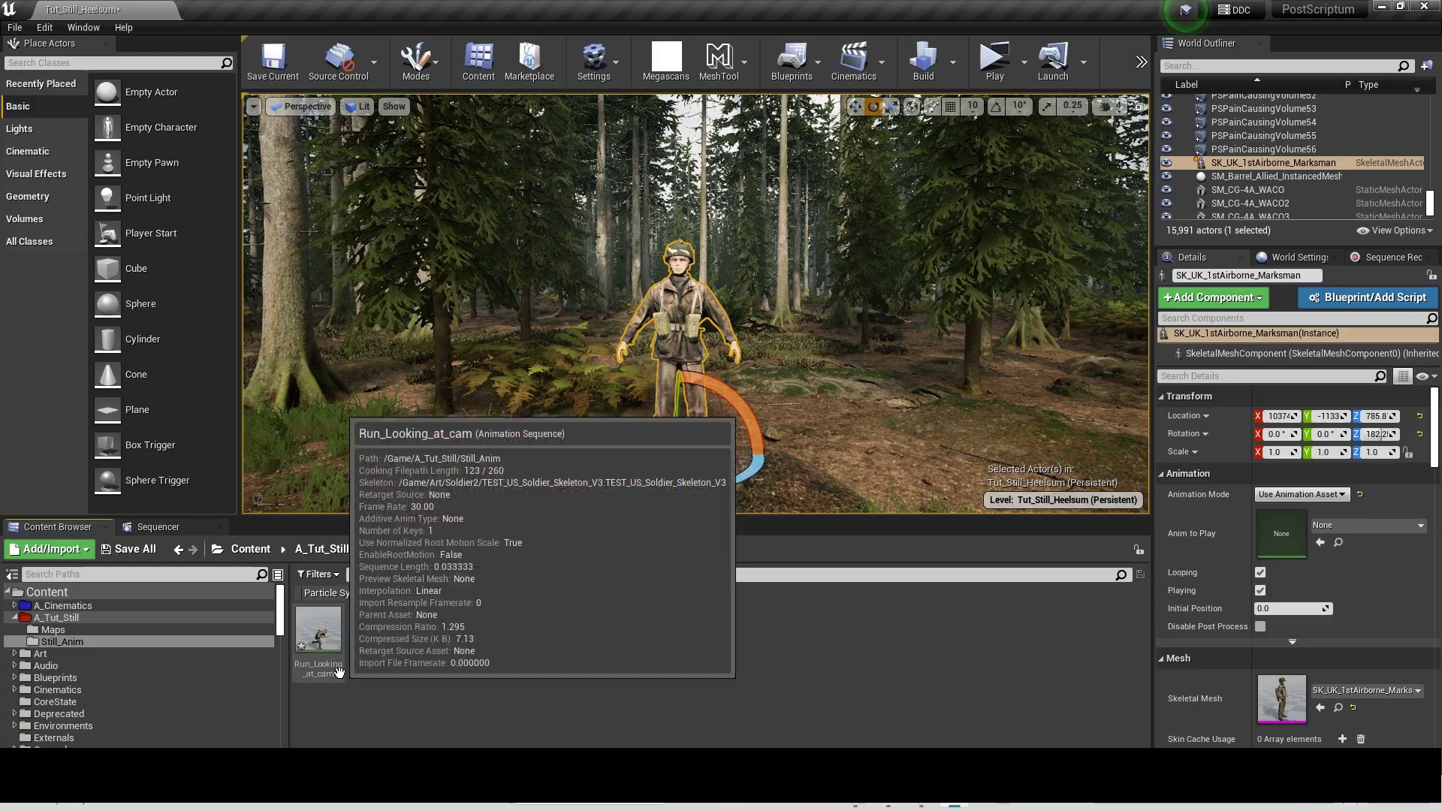
- Search the animations for "run_lo" and assign Run_Looking_at_cam as the animation the soldier plays
left_click(1392, 525)
type("run_lo")
left_click(1299, 316)
- Rotate the soldier to about 72° around Z and move him so his front foot rests on the forest ground
right_click_drag(901, 301, 863, 331)
right_click_drag(695, 301, 706, 421)
left_click_drag(649, 297, 751, 301)
key("w")
right_click_drag(706, 376, 699, 255)
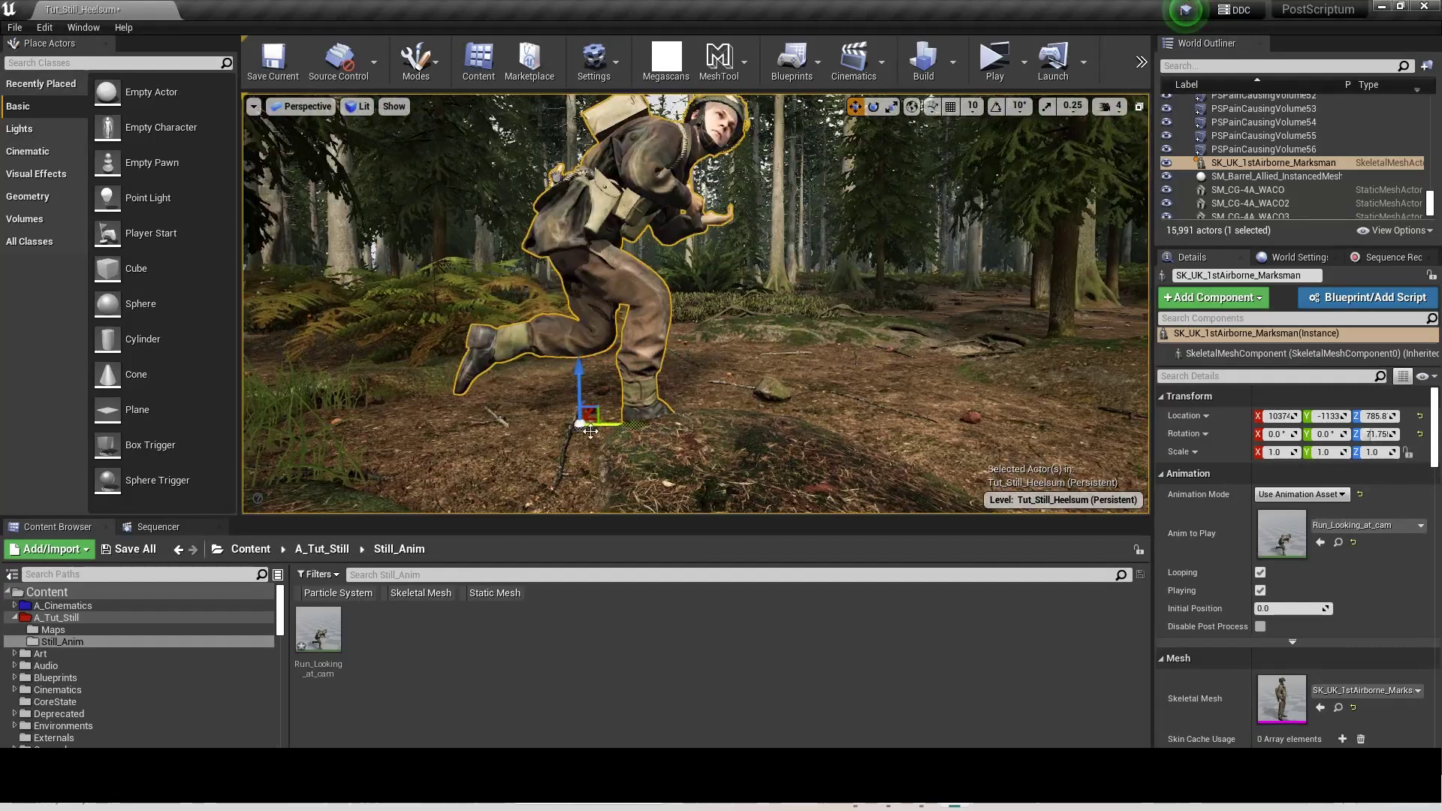
left_click_drag(594, 413, 632, 359)
right_click_drag(632, 359, 646, 406)
left_click_drag(548, 330, 548, 319)
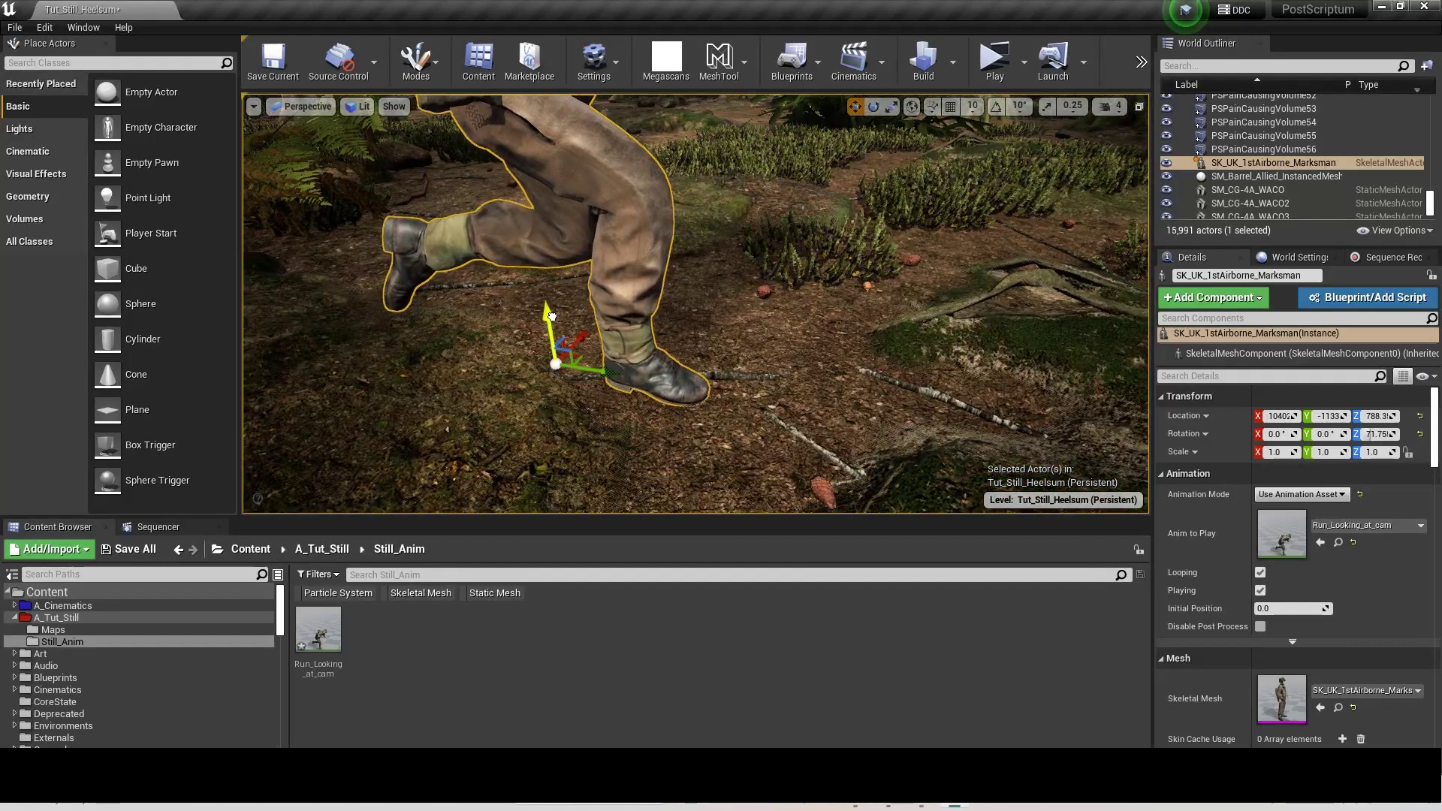
right_click_drag(548, 392, 548, 323)
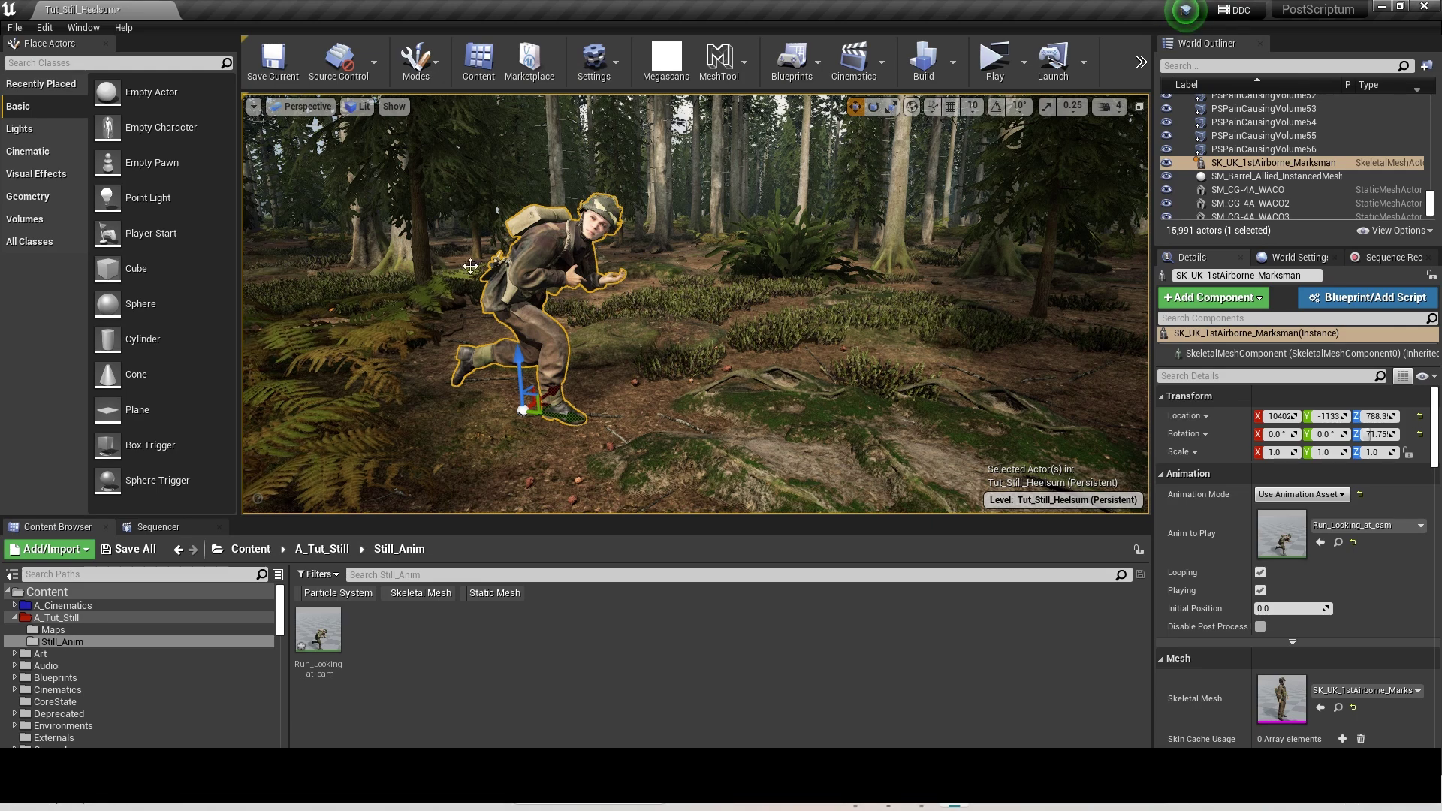
- Search all skeletal meshes in Content for "enf" and place LeeEnfield_Static in front of the running soldier
left_click(242, 549)
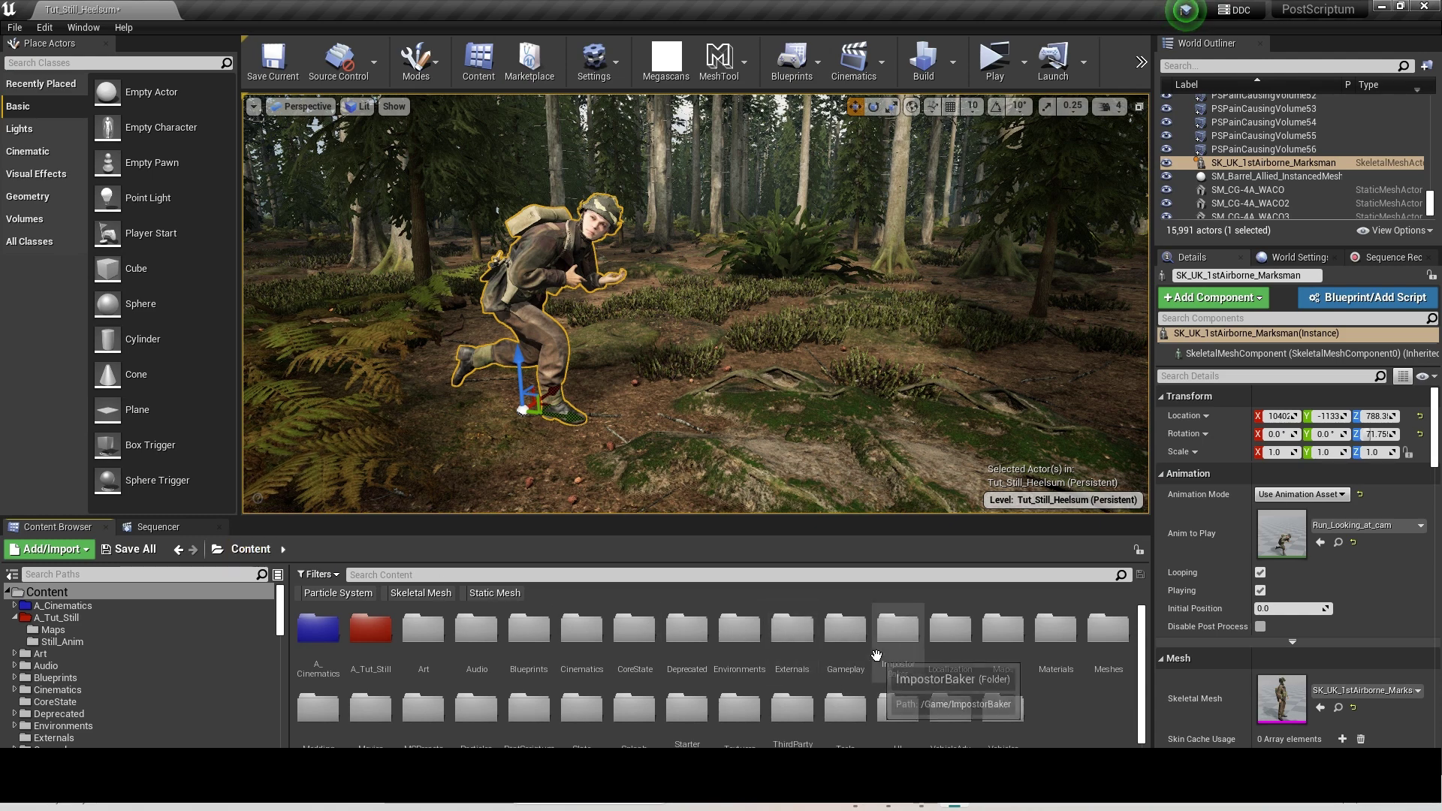
left_click(426, 592)
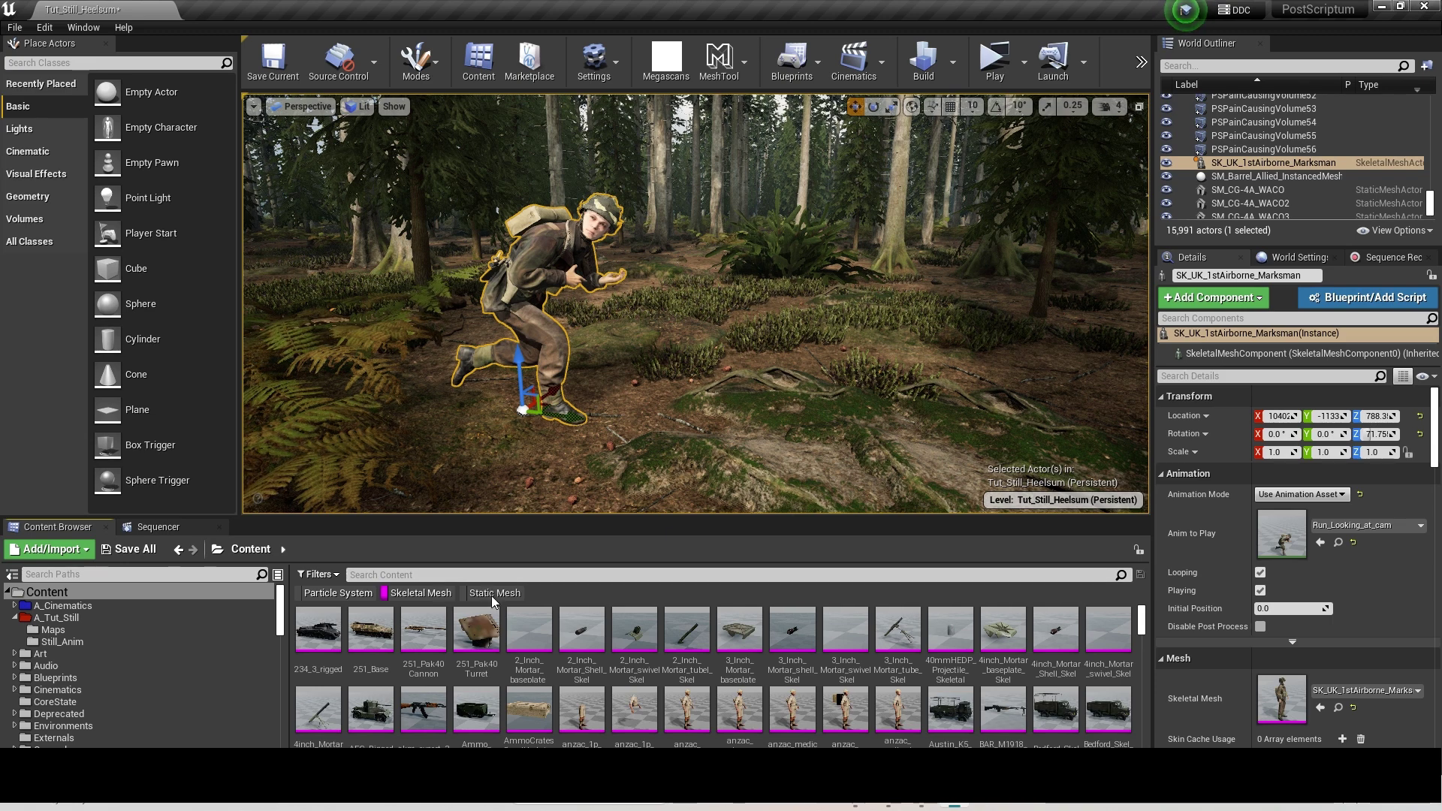
left_click(537, 575)
type("en")
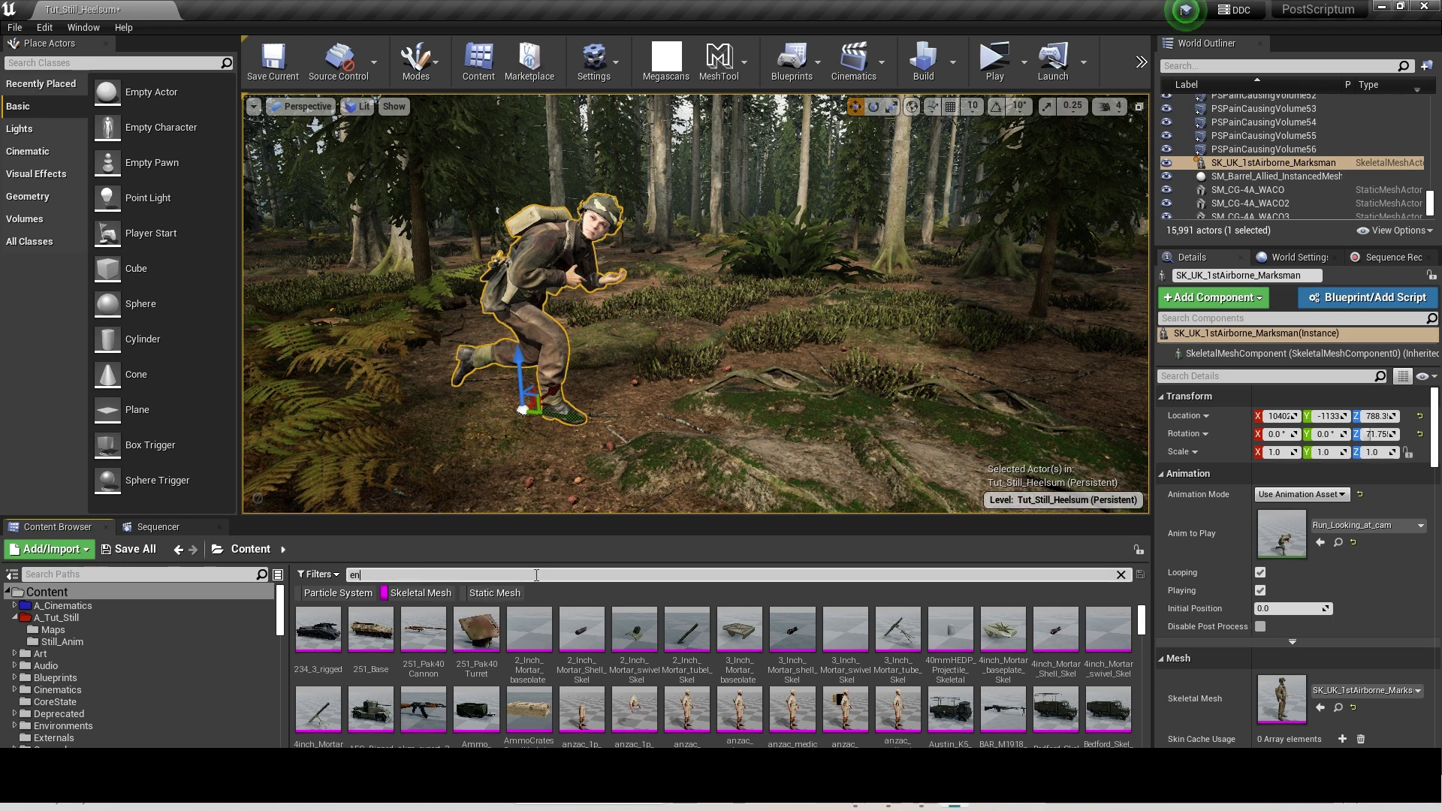
type("f")
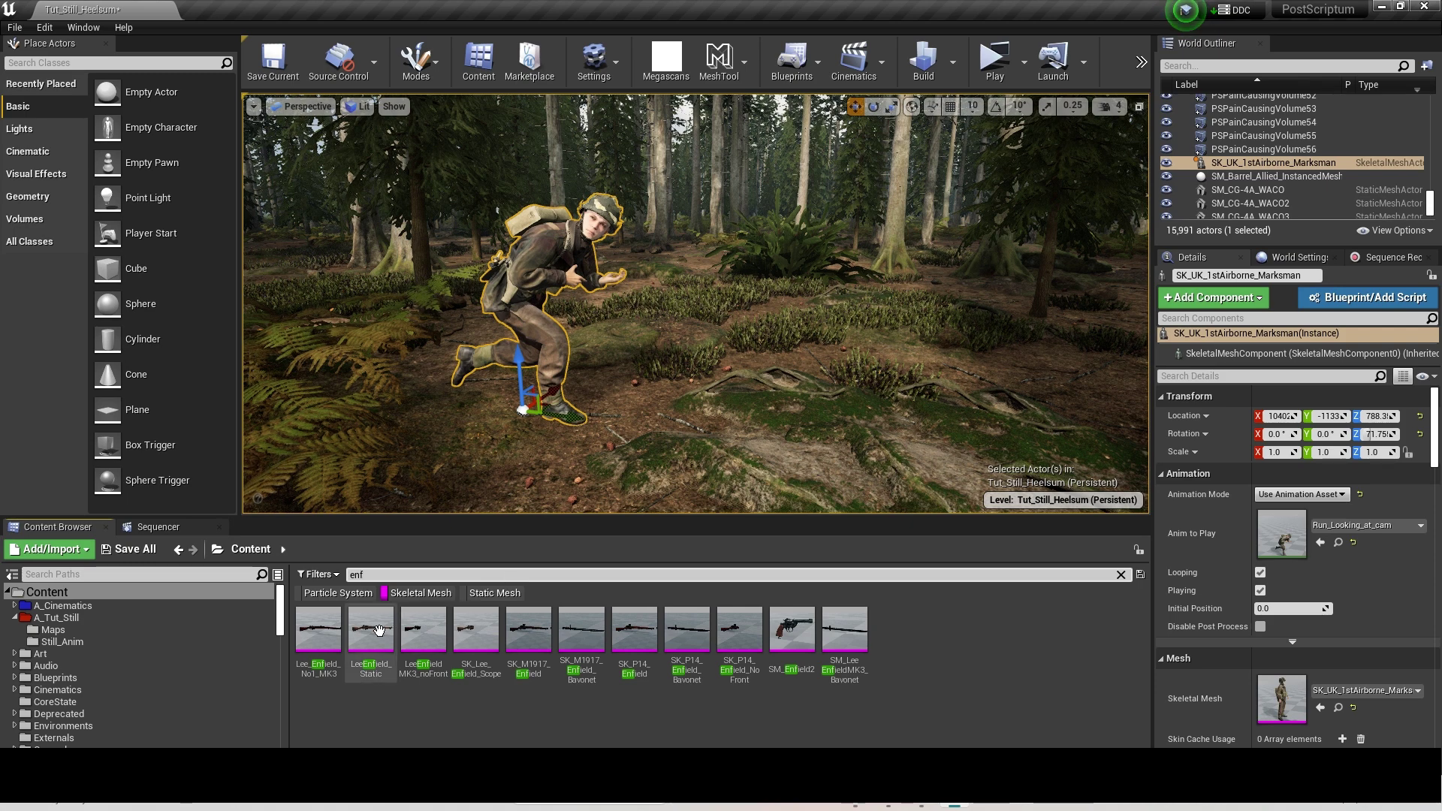
mouse_move(377, 630)
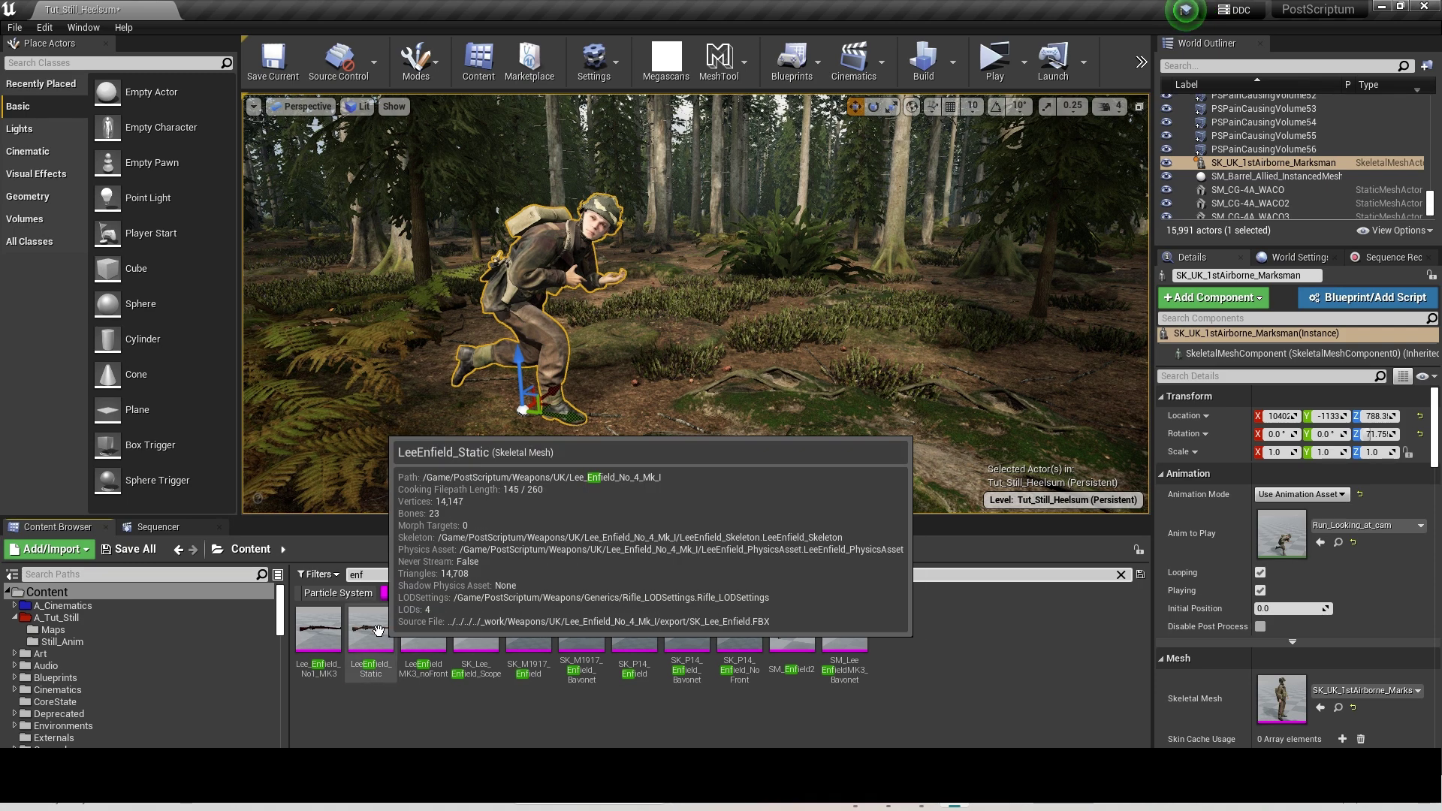
left_click(377, 630)
left_click_drag(377, 630, 665, 291)
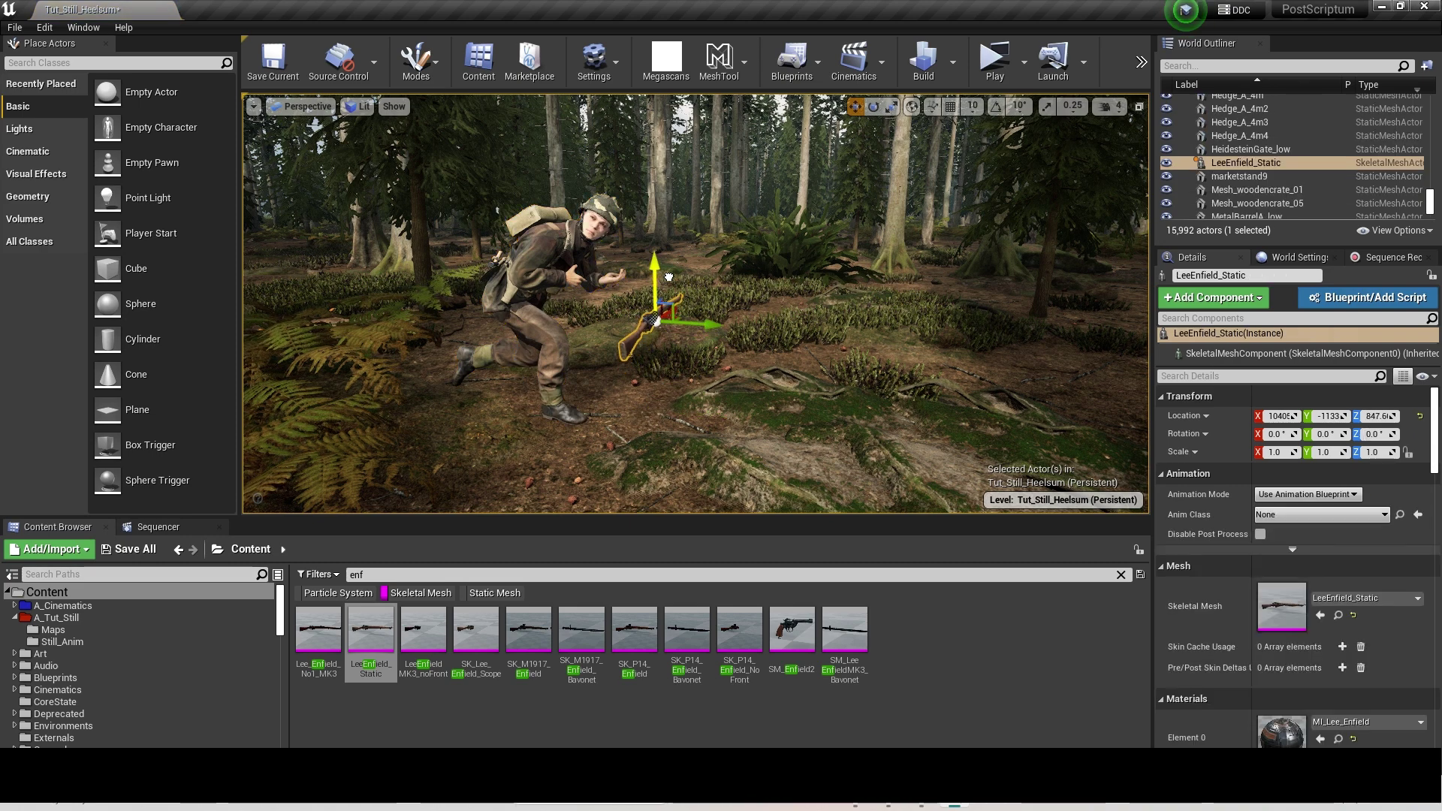
- Attach the Lee-Enfield rifle to the running soldier and fit it into his hands
key("e")
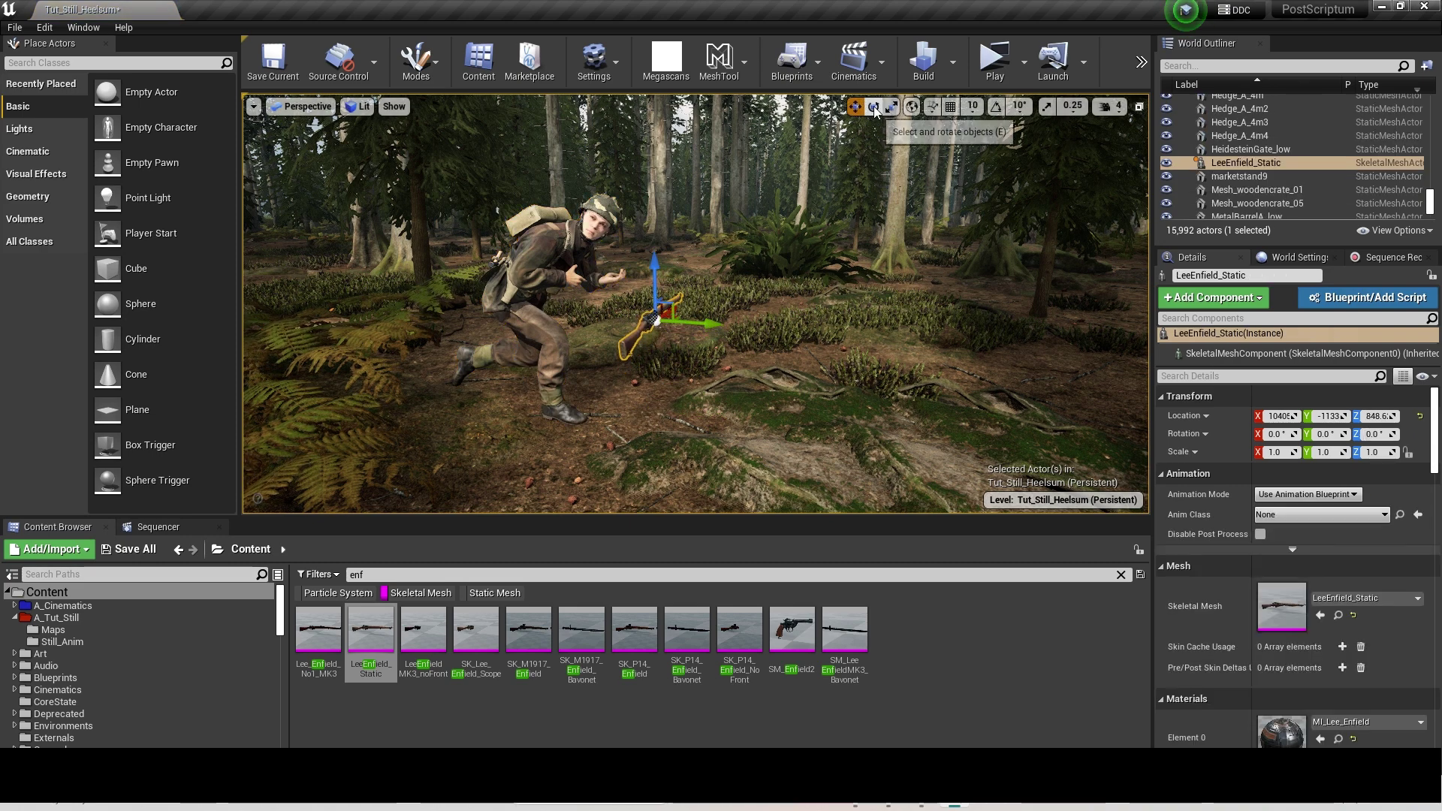
left_click_drag(668, 342, 600, 341)
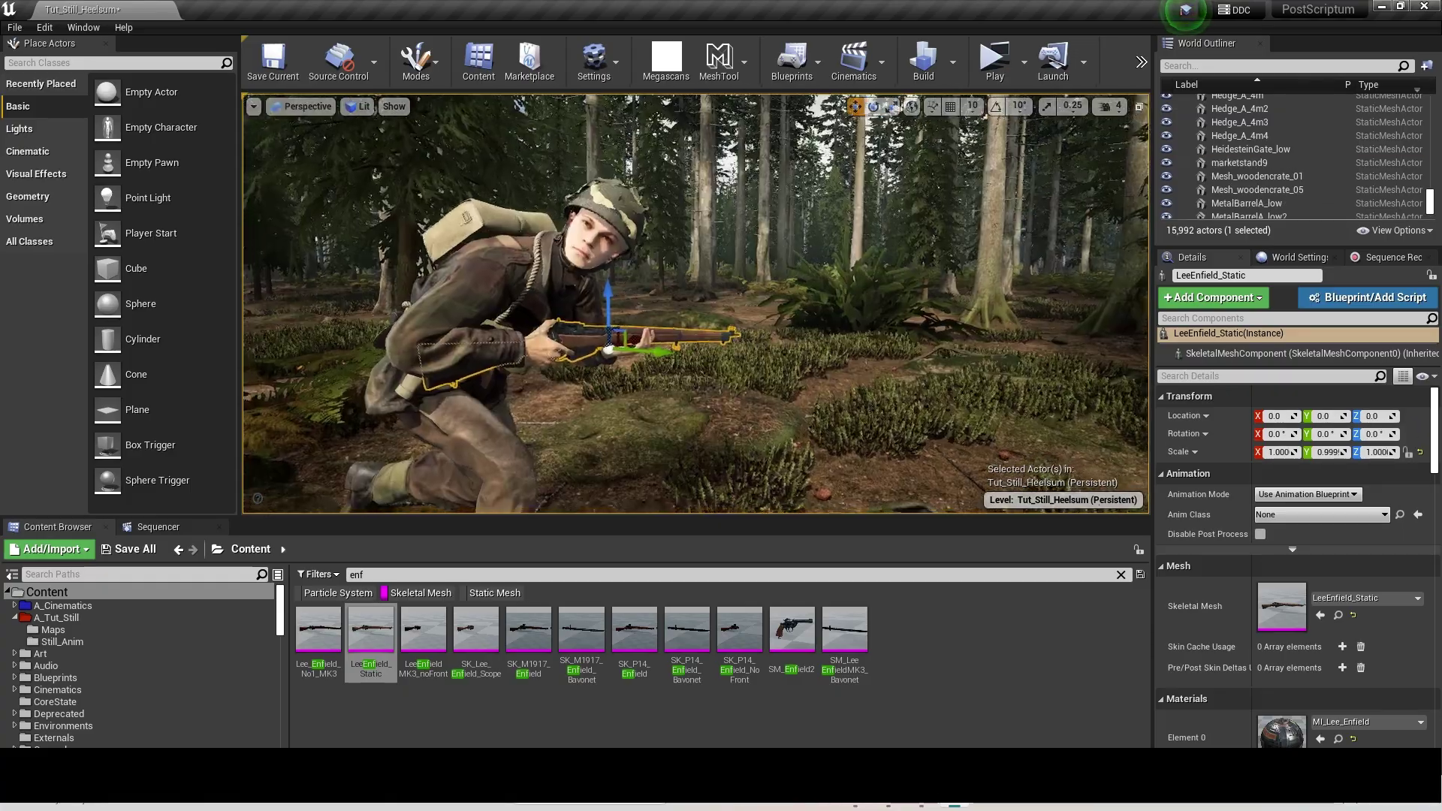
right_click_drag(732, 213, 702, 252)
right_click_drag(677, 302, 758, 256)
key("e")
key("w")
- Clear the asset search, add static meshes to the filter and search for "box"
left_click(1239, 163)
left_click(1120, 574)
left_click(495, 599)
left_click(721, 574)
type("box")
scroll(872, 700, "down", 10)
right_click_drag(694, 338, 694, 360)
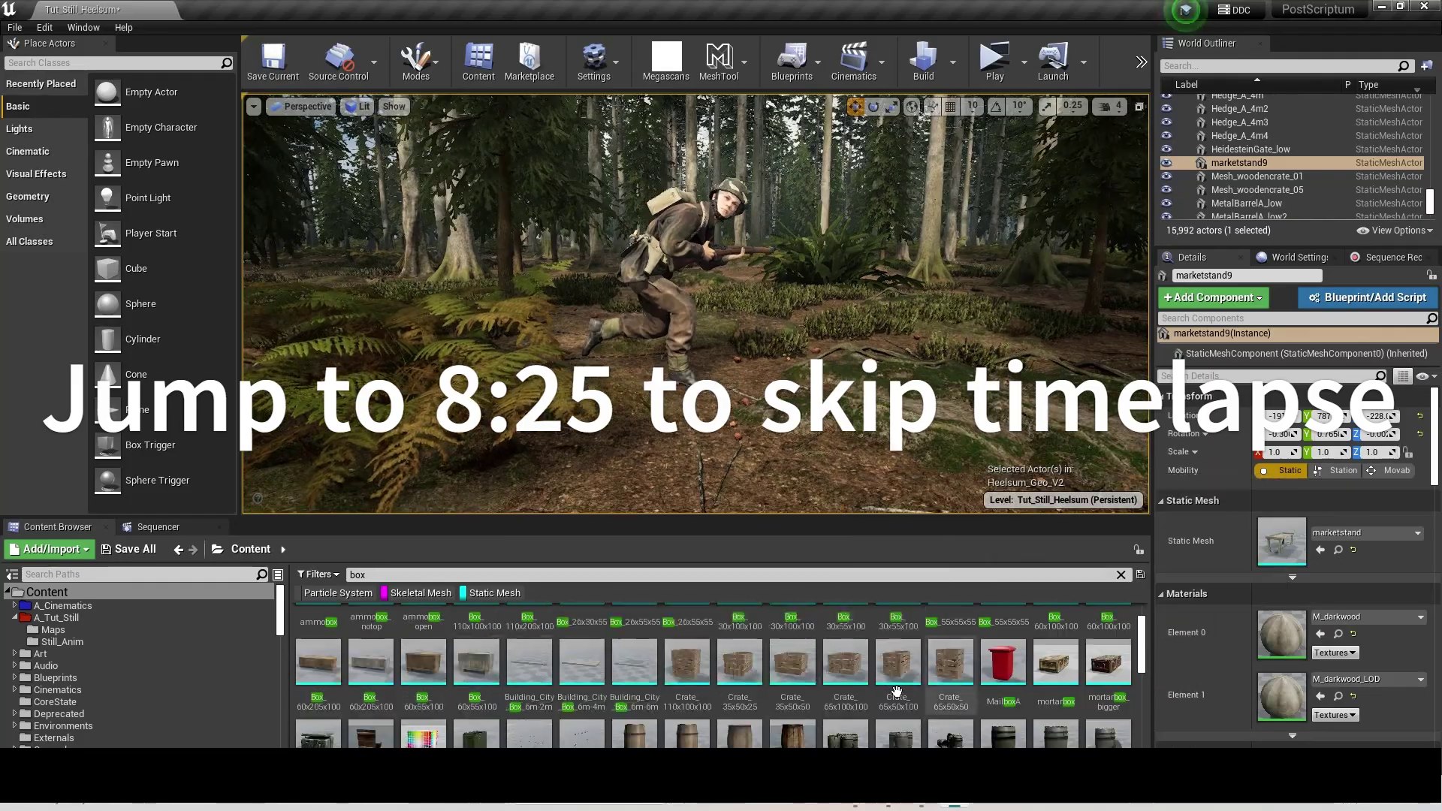
- Search the assets for "ammo" and place AmmoCrateMediumA_UK and AmmoCrateMediumB_UK_Low on the ground around the running soldier
left_click(721, 574)
type("ammo")
scroll(959, 682, "up", 5)
left_click_drag(898, 634, 628, 450)
left_click_drag(844, 630, 800, 278)
left_click(871, 316)
scroll(681, 669, "down", 10)
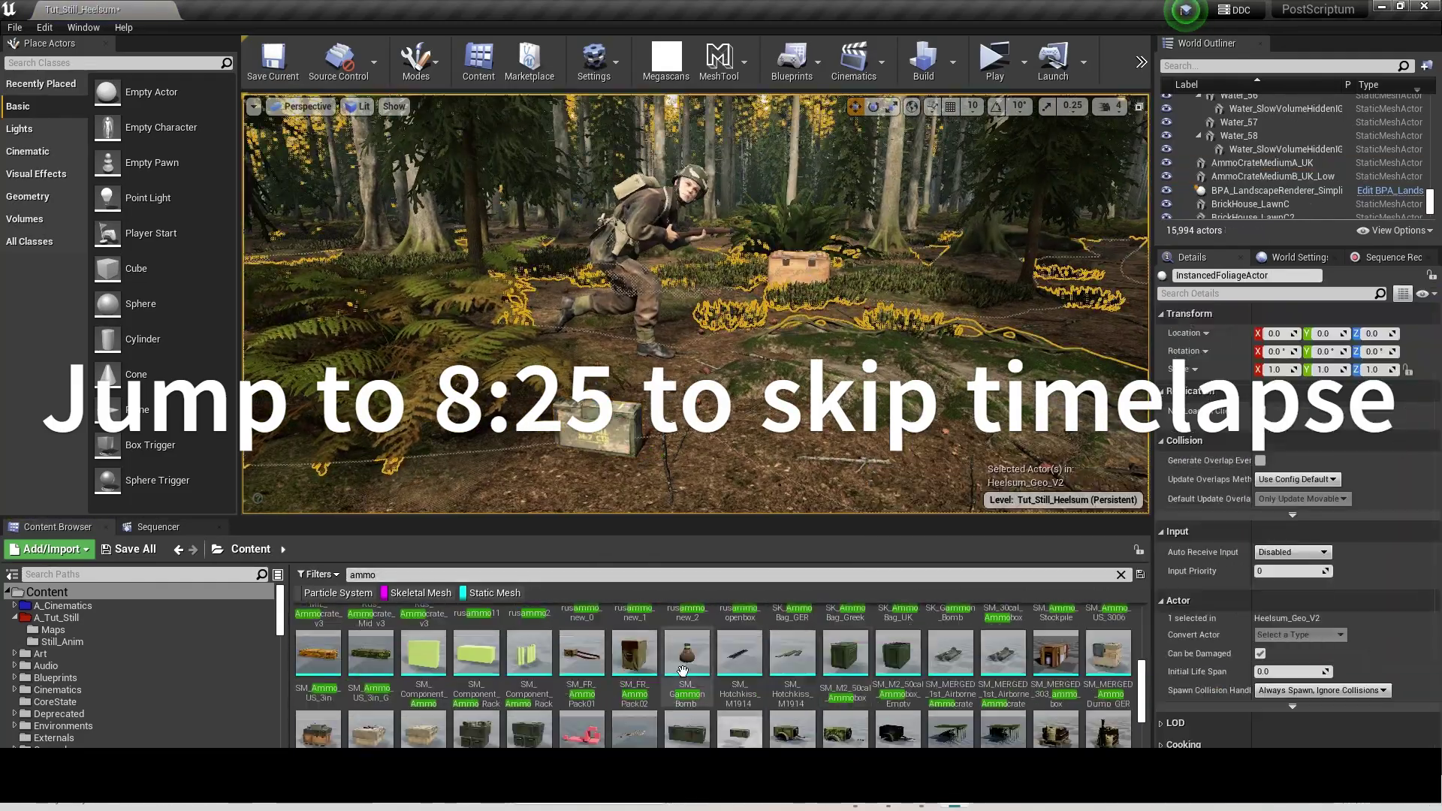
left_click(721, 574)
type("uk")
left_click_drag(788, 634, 706, 421)
key("ctrl+z")
- Open the 1st Airborne Commander mesh in animation mode, search its animations for "emote" and open Emote_HandSignal_Observe_1p
double_click(318, 634)
left_click(1286, 59)
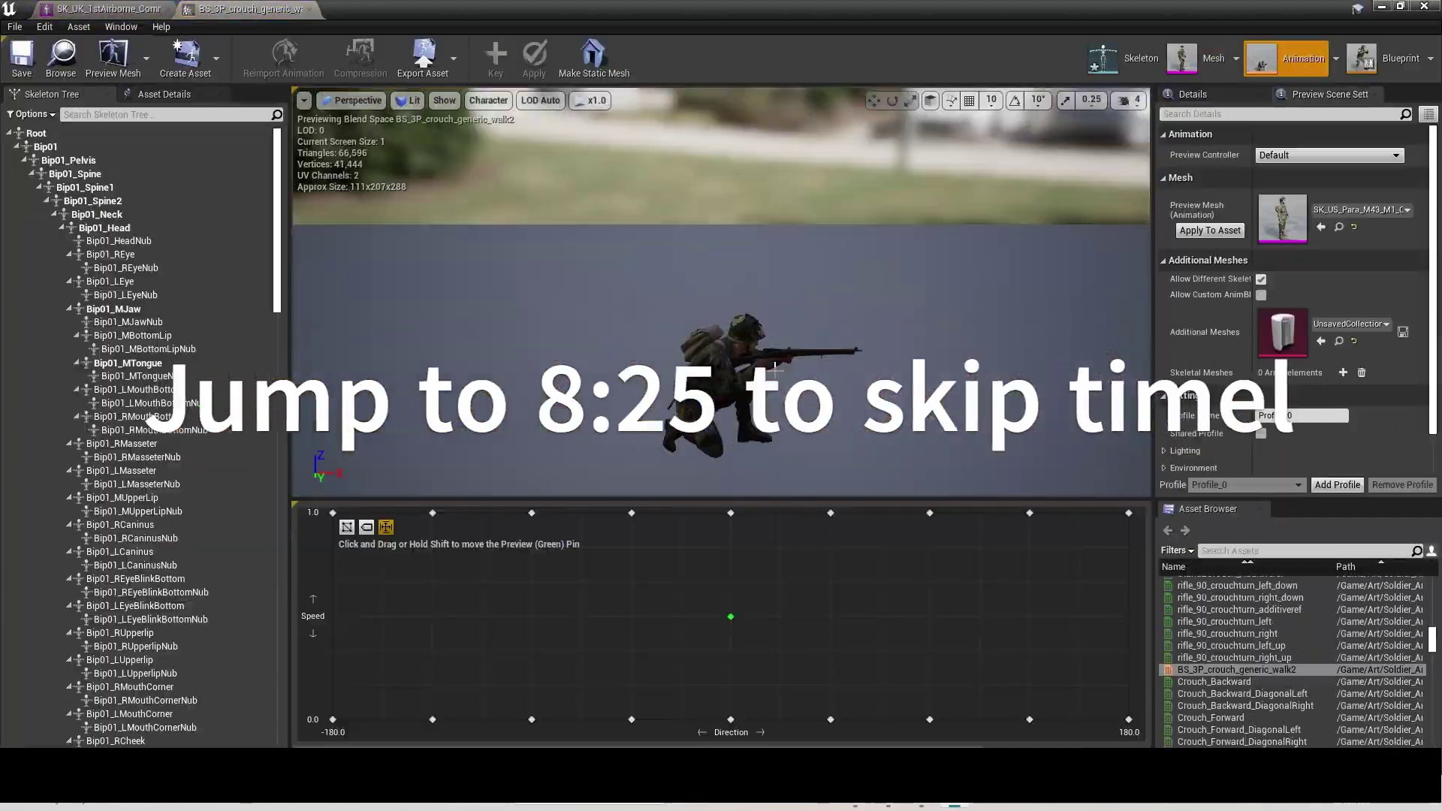
left_click(1299, 550)
type("emote")
scroll(1280, 615, "down", 5)
double_click(1241, 675)
- Move the Emote_HandSignal_Observe_1p preview to frame 14
left_click_drag(841, 512, 618, 512)
right_click_drag(796, 338, 675, 338)
left_click_drag(618, 512, 628, 512)
- Adjust the commander's right-hand finger pose through the bones Bip01_R_Finger1, Bip01_R_Finger11 and Bip01_R_Finger12
scroll(180, 451, "down", 10)
left_click(120, 445)
left_click(124, 459)
left_click(136, 540)
left_click(146, 553)
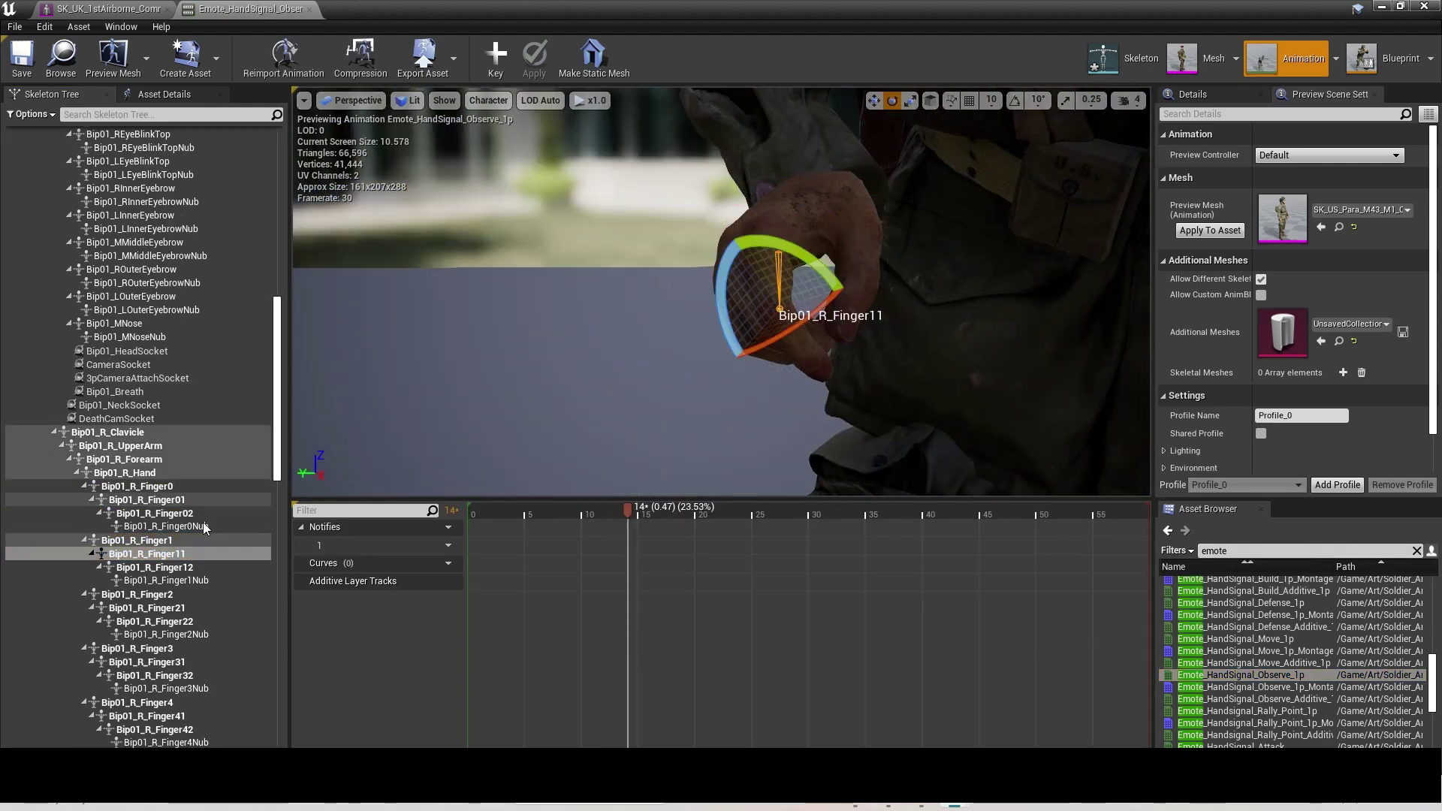
left_click(155, 566)
right_click_drag(637, 380, 766, 354)
left_click(637, 380)
- Rotate the commander's right hand bone, Bip01_R_Hand, by about -7°
left_click(125, 473)
left_click(705, 245)
left_click(124, 472)
left_click_drag(808, 187, 814, 177)
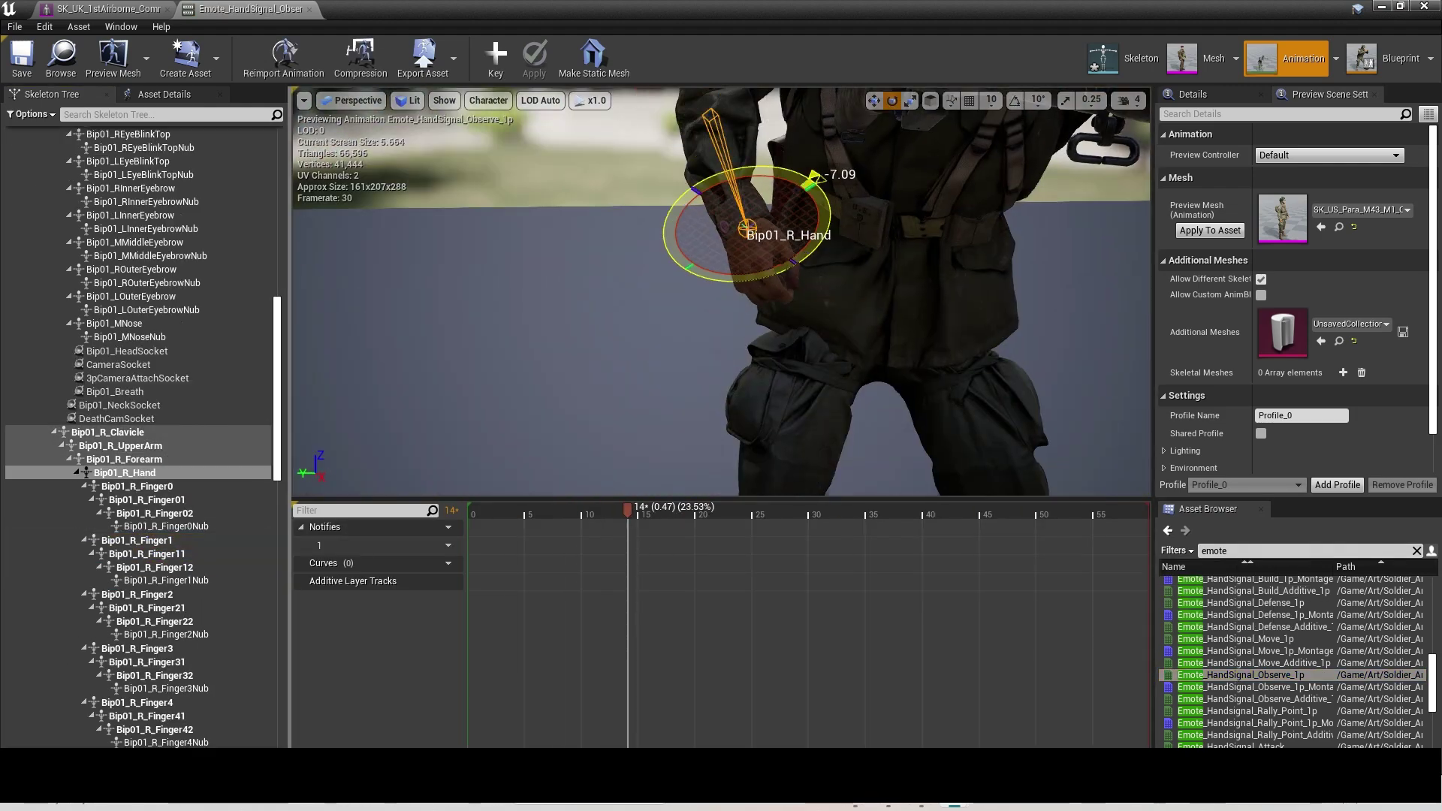
- Rotate the commander's right forearm bone, Bip01_R_Forearm, to refine the arm's pose
right_click_drag(814, 178, 675, 226)
left_click(124, 459)
left_click_drag(572, 328, 555, 343)
left_click(124, 472)
left_click(1119, 246)
right_click_drag(1119, 246, 1081, 246)
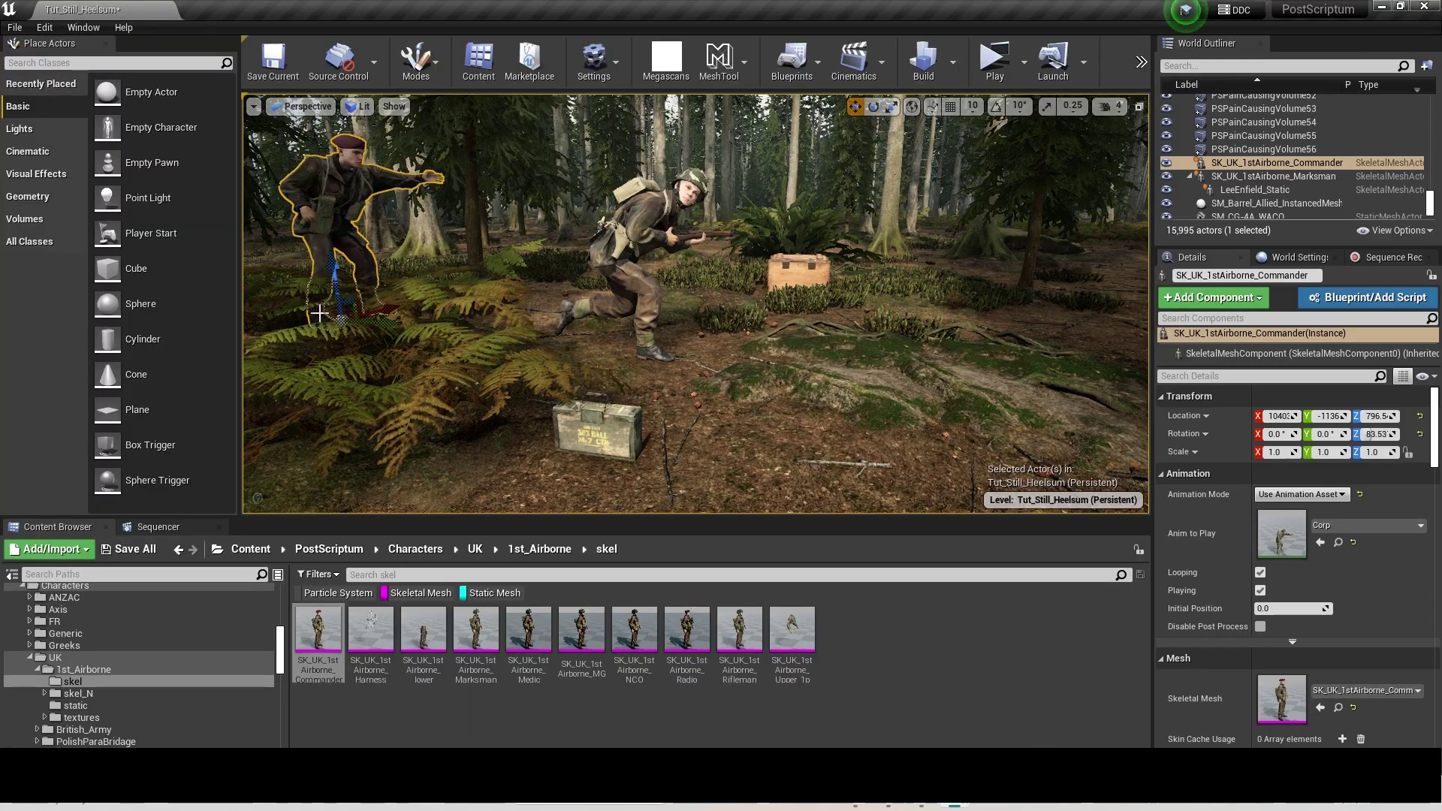
- Attach the second Lee-Enfield rifle to the commander, then move and rotate it into his right hand
right_click(1246, 162)
mouse_move(1272, 647)
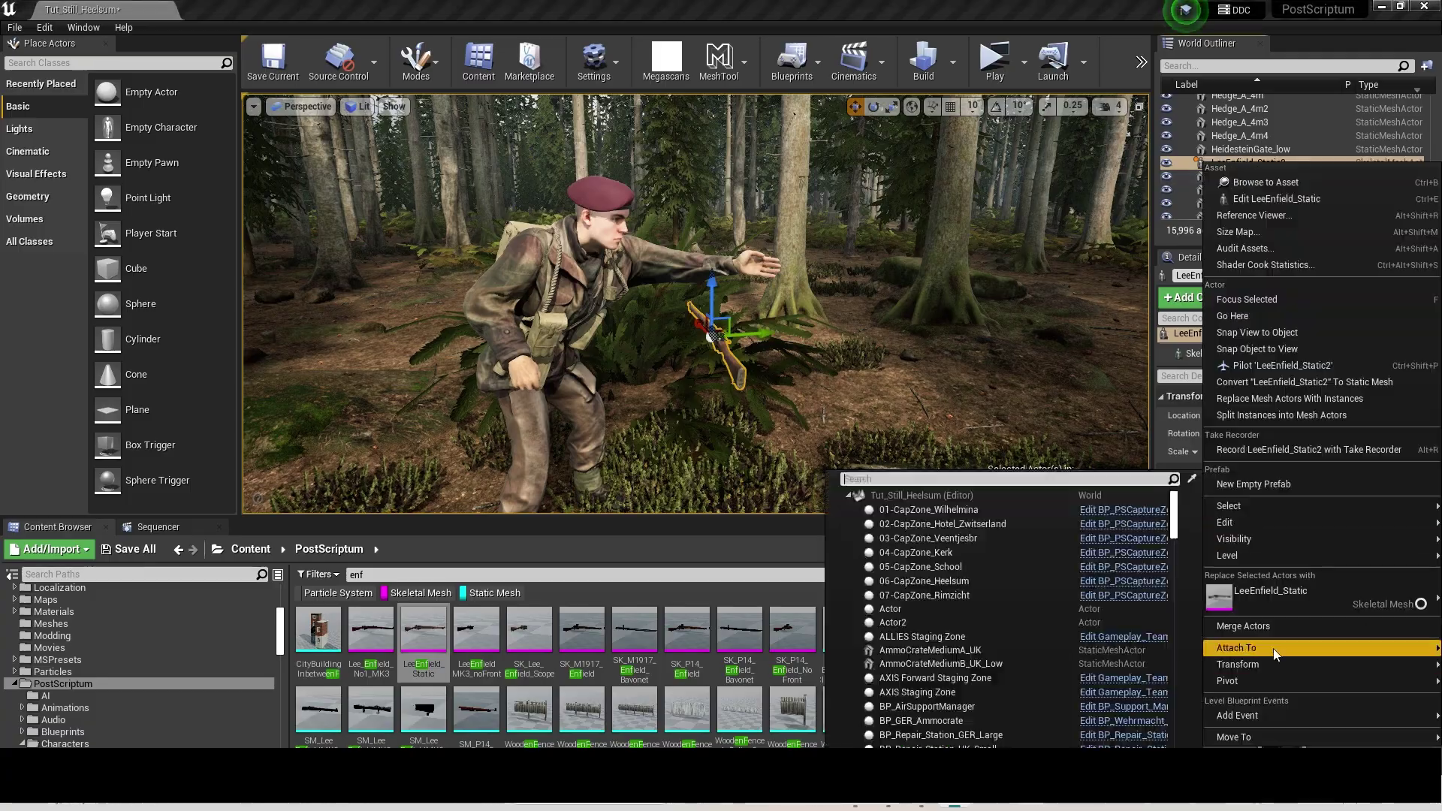
left_click(927, 687)
right_click_drag(676, 290, 598, 283)
left_click_drag(660, 274, 702, 271)
right_click_drag(702, 272, 796, 289)
key("e")
left_click_drag(813, 285, 815, 263)
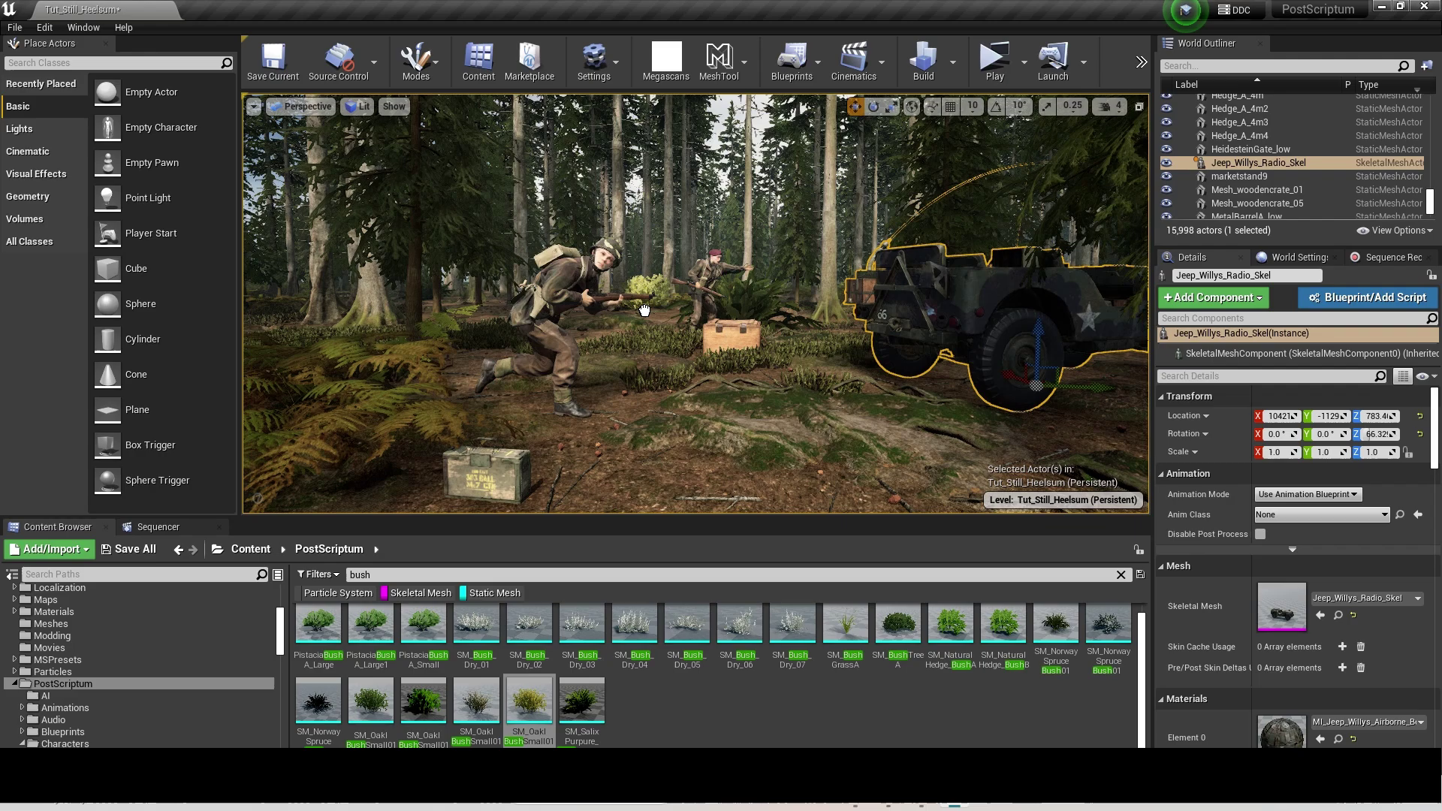
- Place Sten_MKV_Static lying on top of the wooden crate
left_click_drag(318, 629, 643, 391)
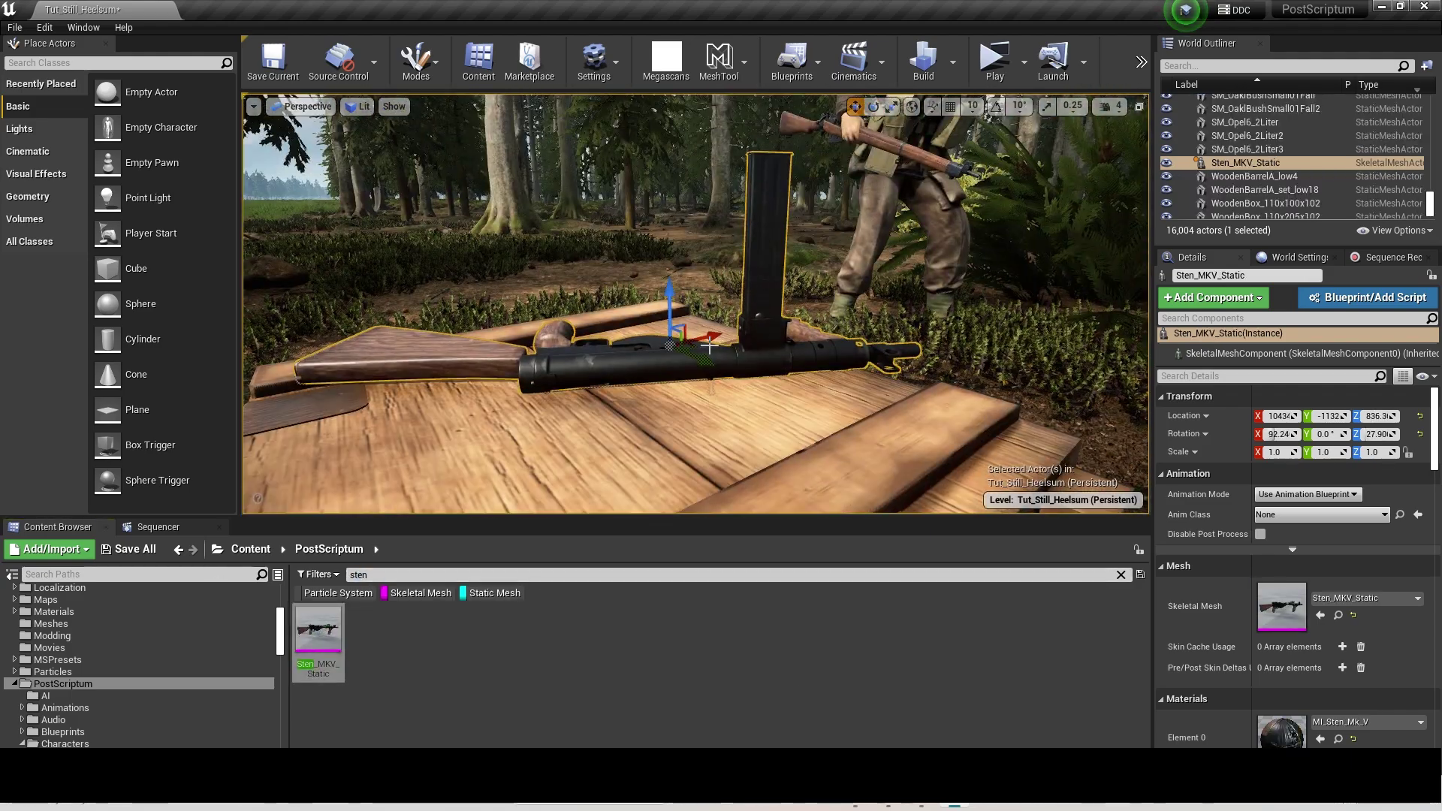
right_click_drag(710, 346, 676, 345)
right_click_drag(789, 308, 715, 290)
left_click(1270, 181)
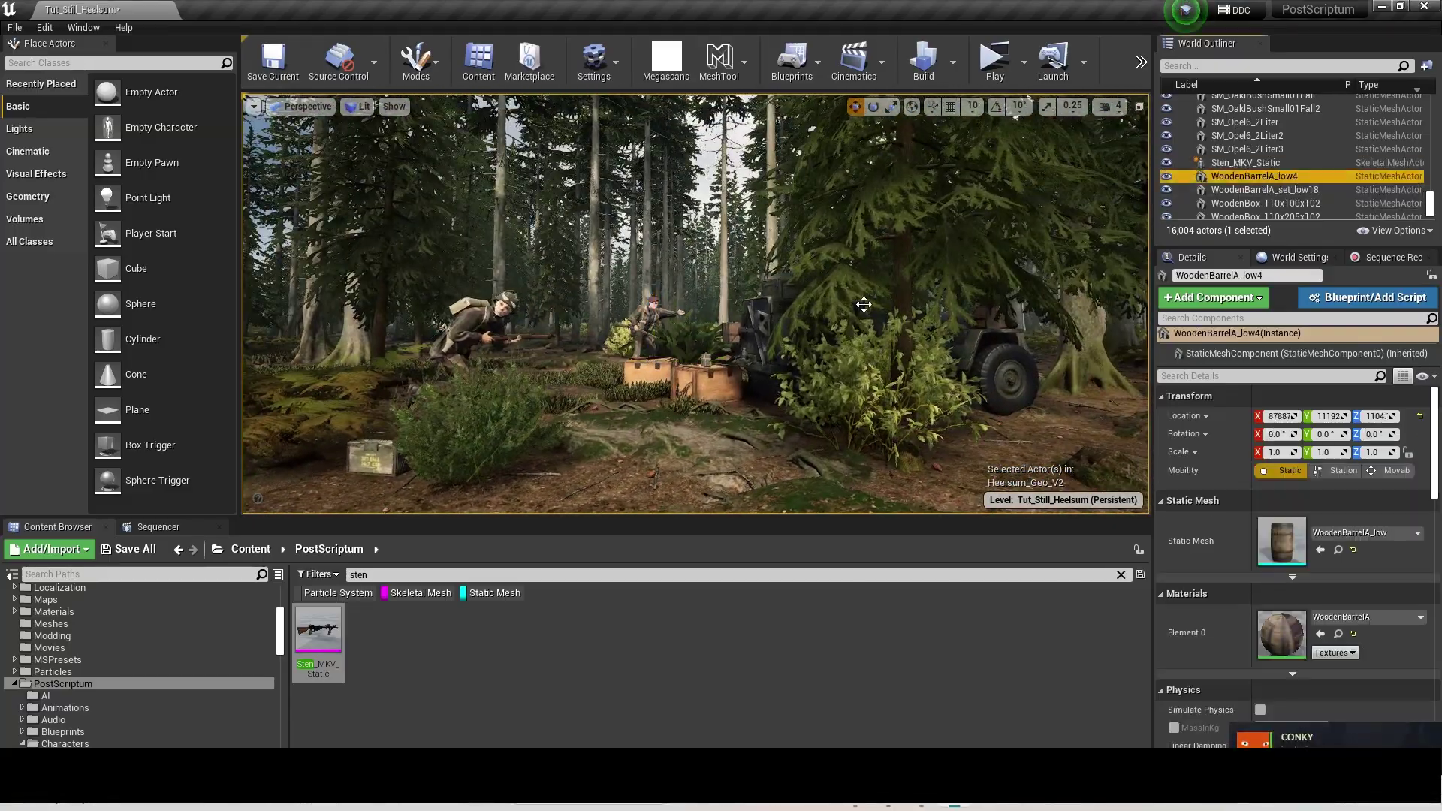
- Frame the soldiers, crates and jeep, then capture a high-resolution screenshot with a size multiplier of 4.0
right_click_drag(863, 300, 797, 298)
right_click_drag(695, 303, 696, 303)
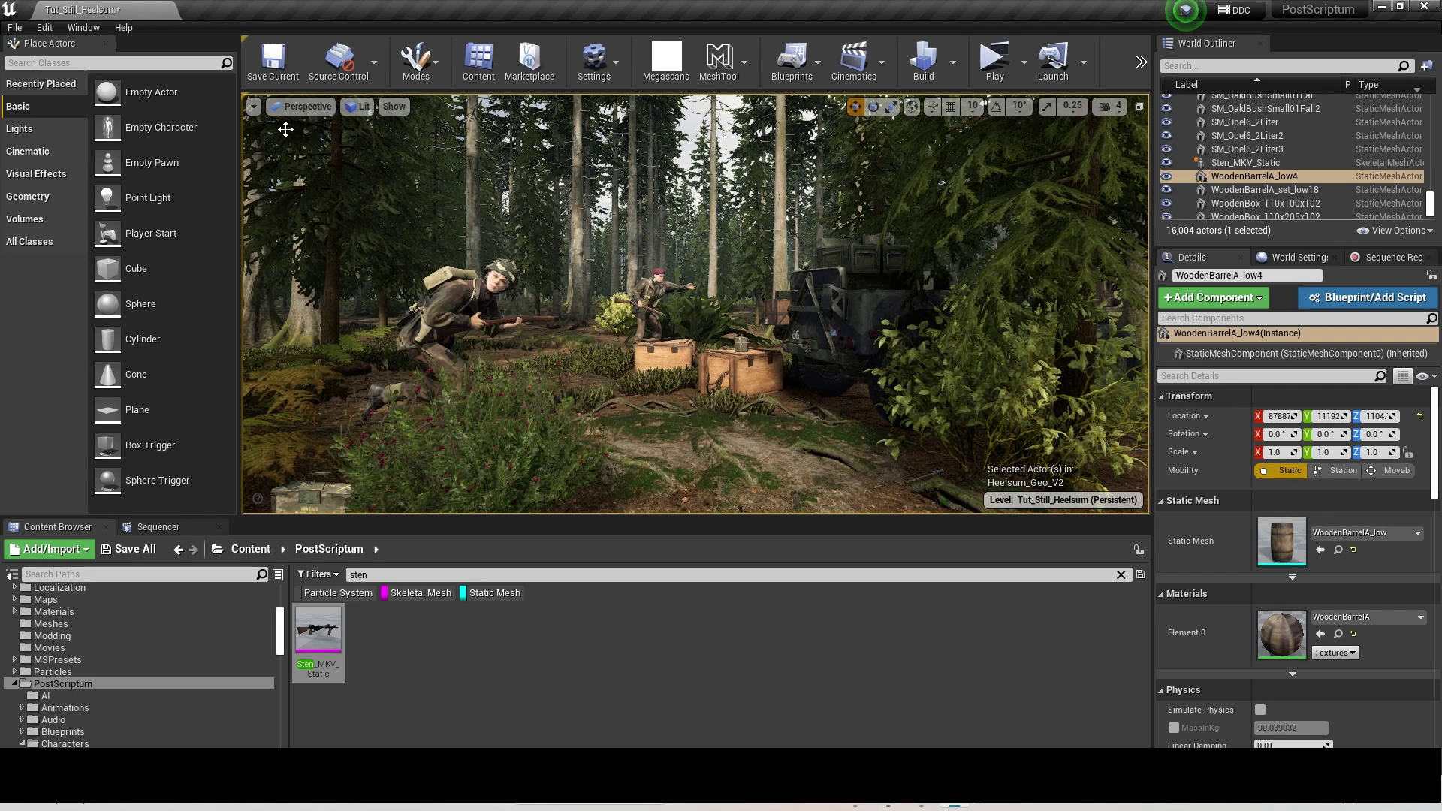
left_click(254, 106)
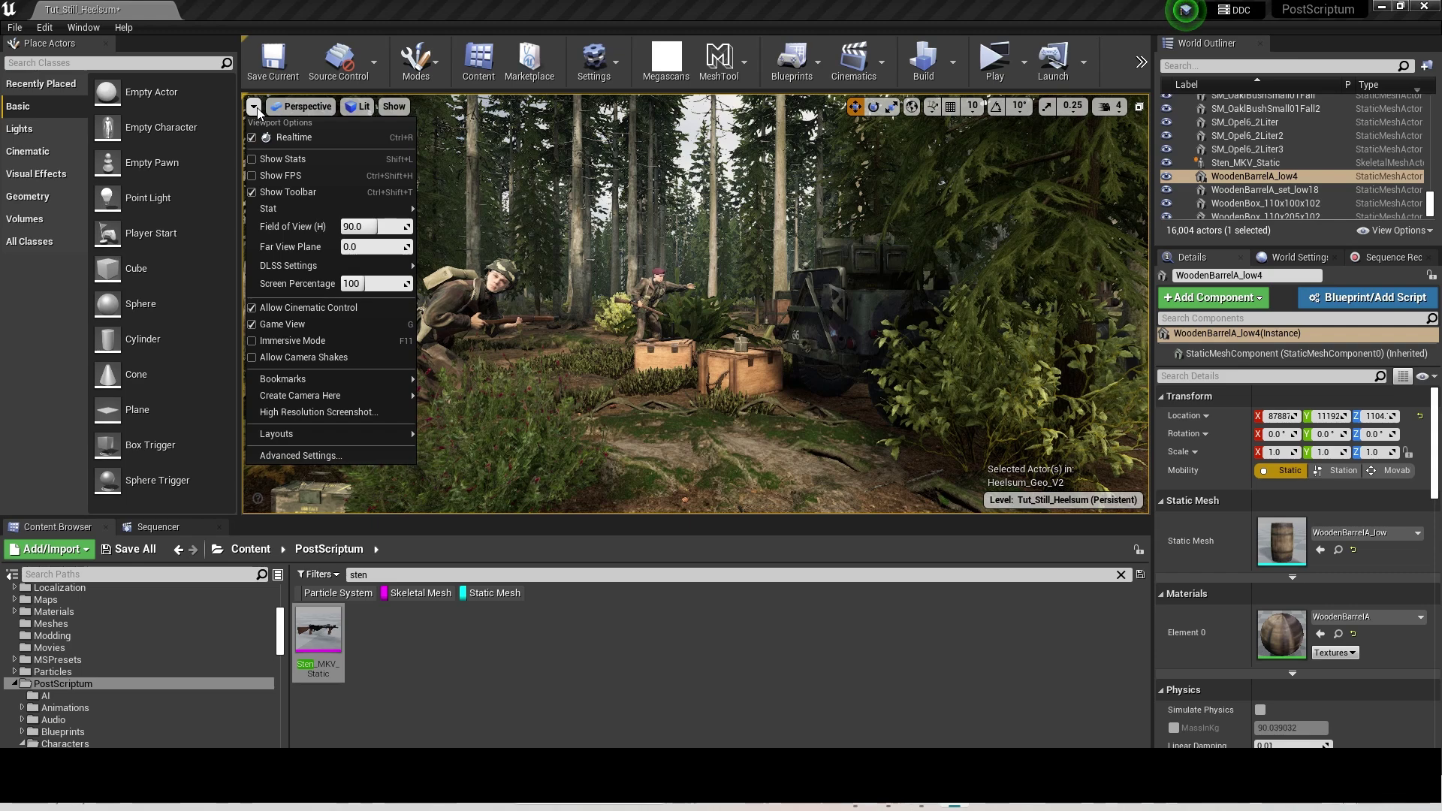
left_click(336, 413)
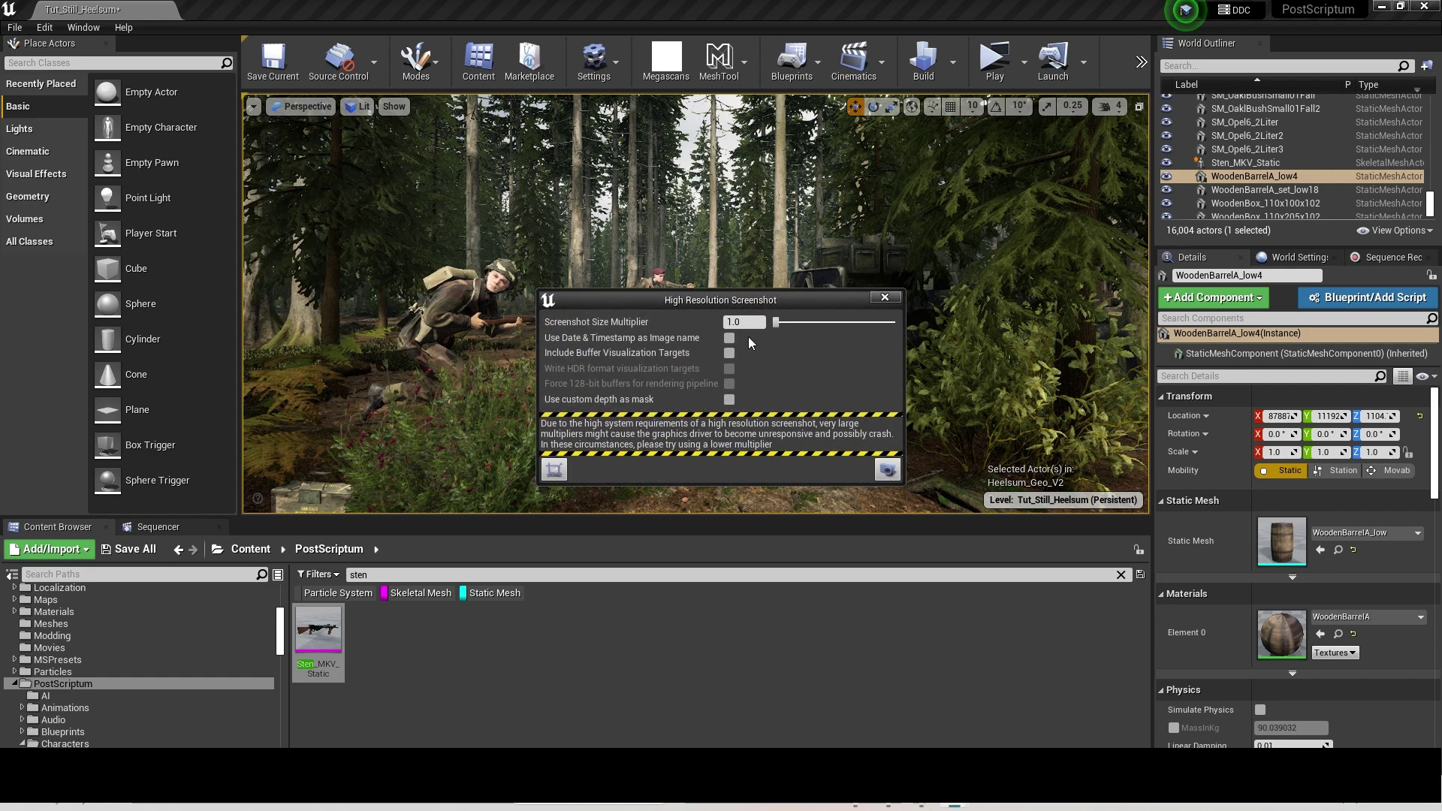
left_click_drag(775, 326, 809, 323)
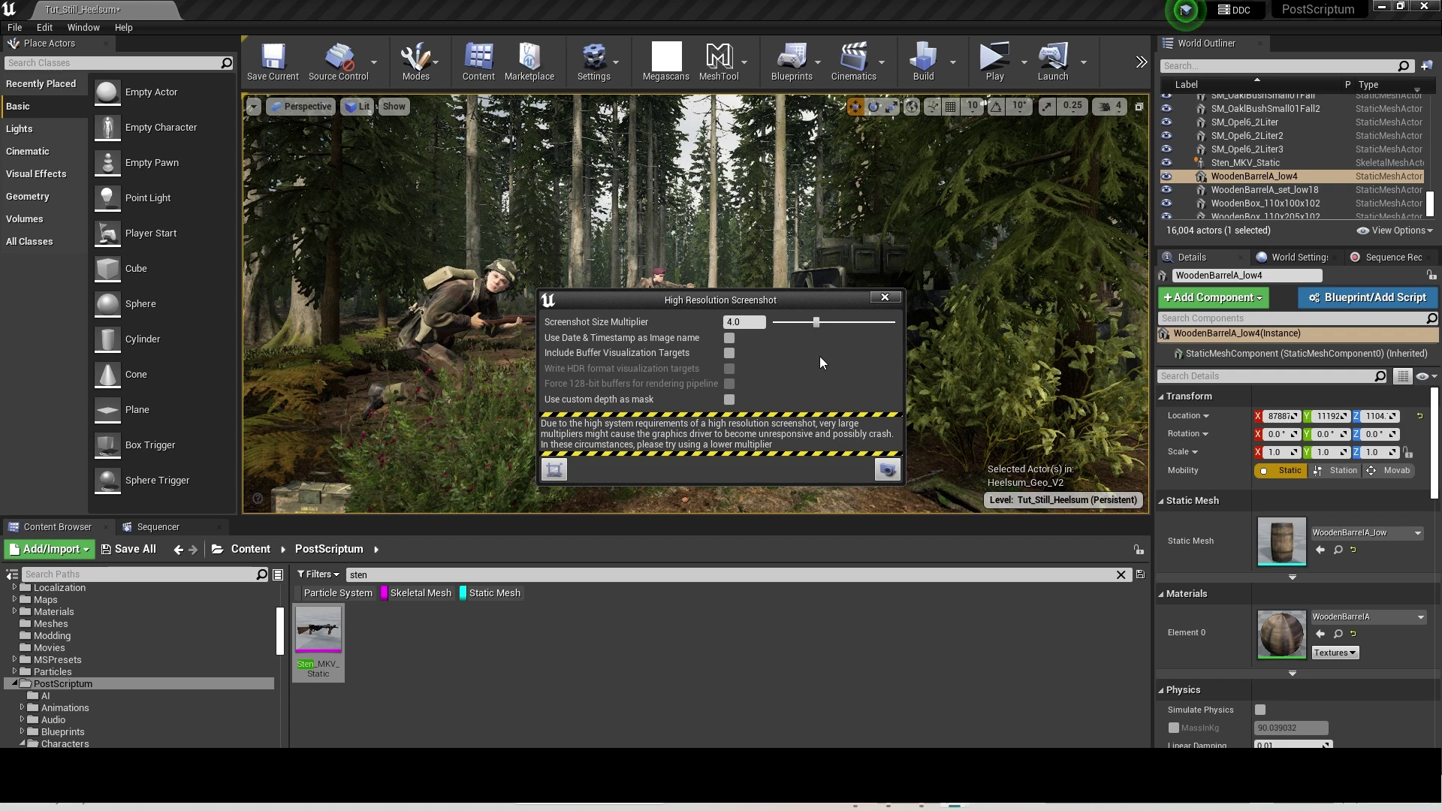
left_click(887, 470)
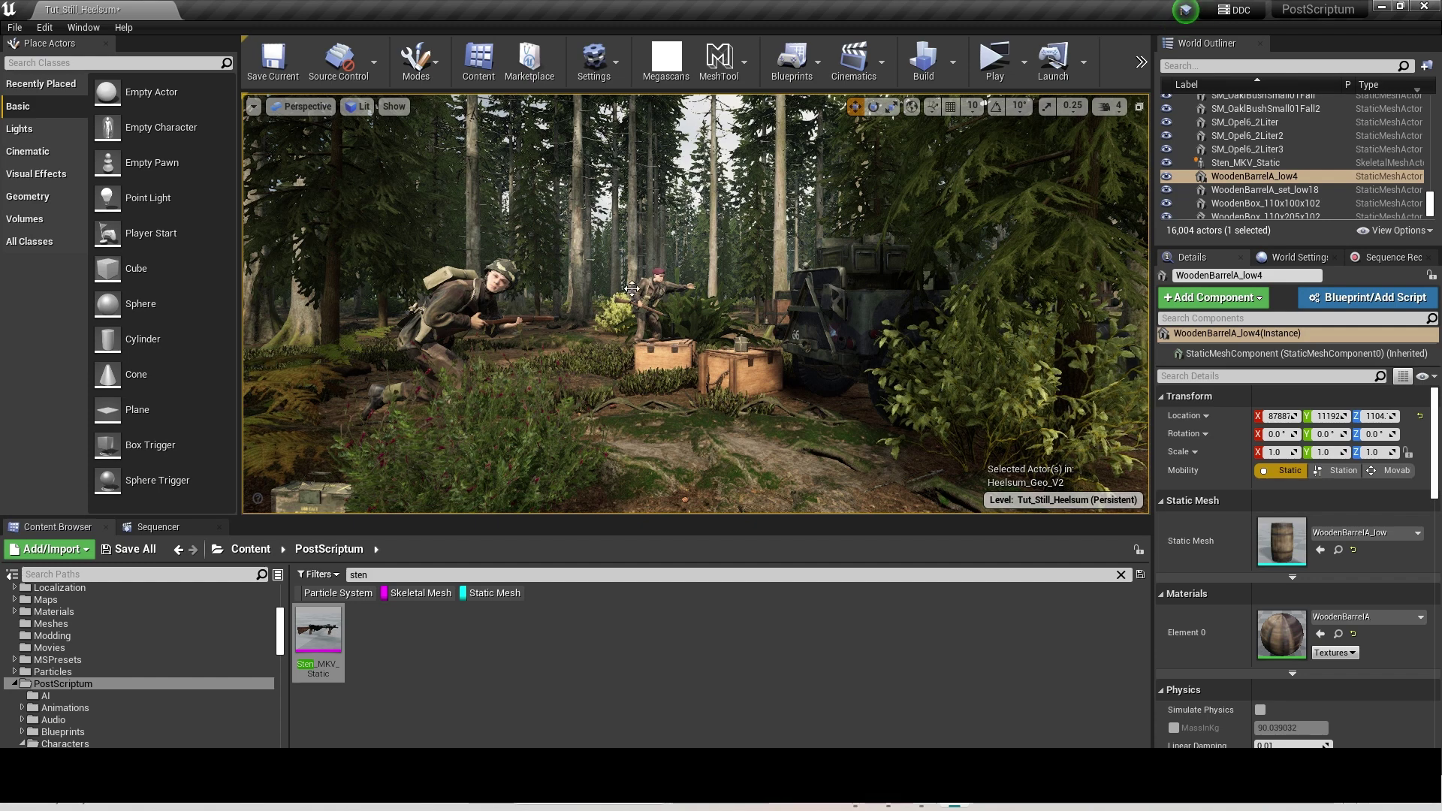
- Place a Cine Camera Actor in the scene and pilot it to frame the soldiers, crates and jeep
left_click(40, 154)
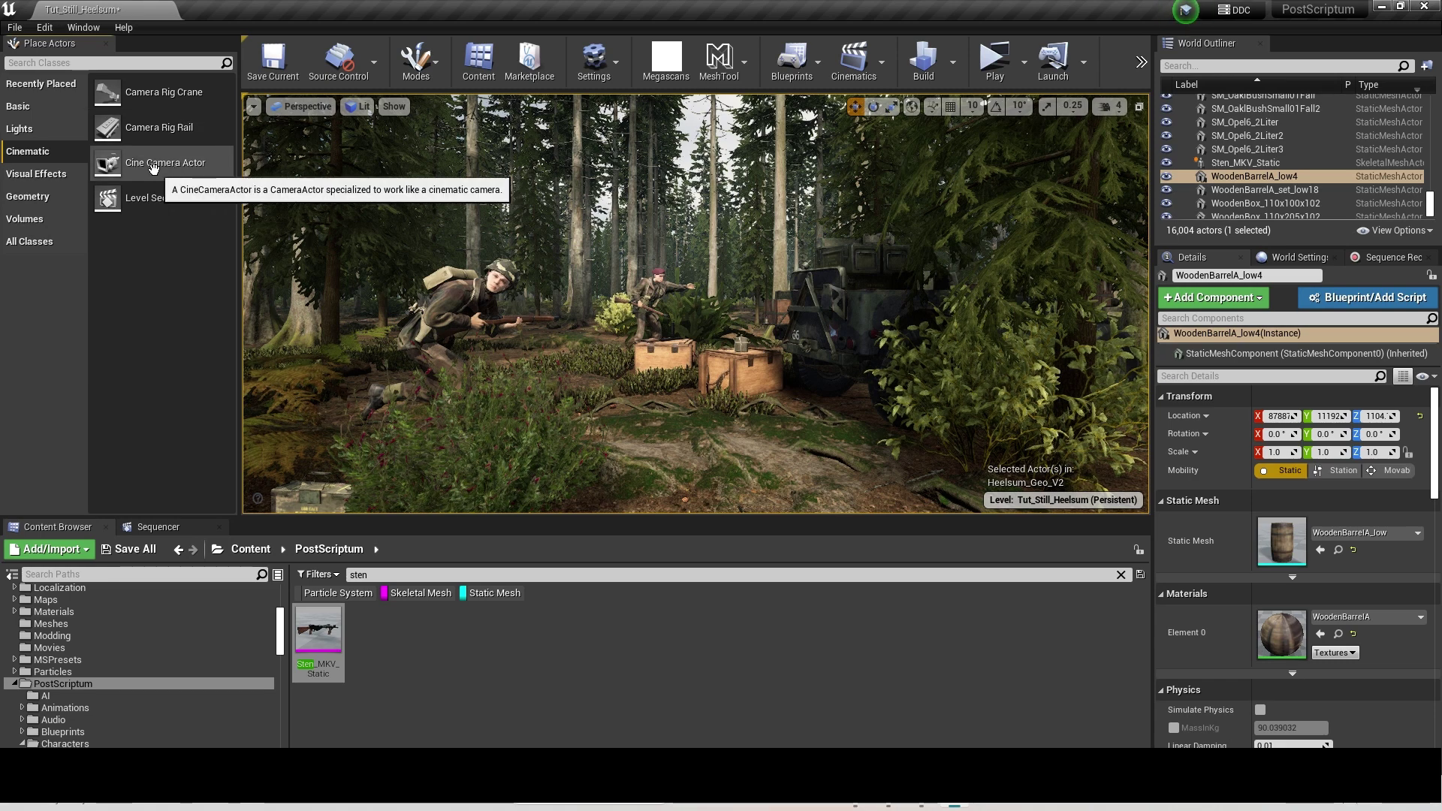
left_click_drag(150, 163, 693, 306)
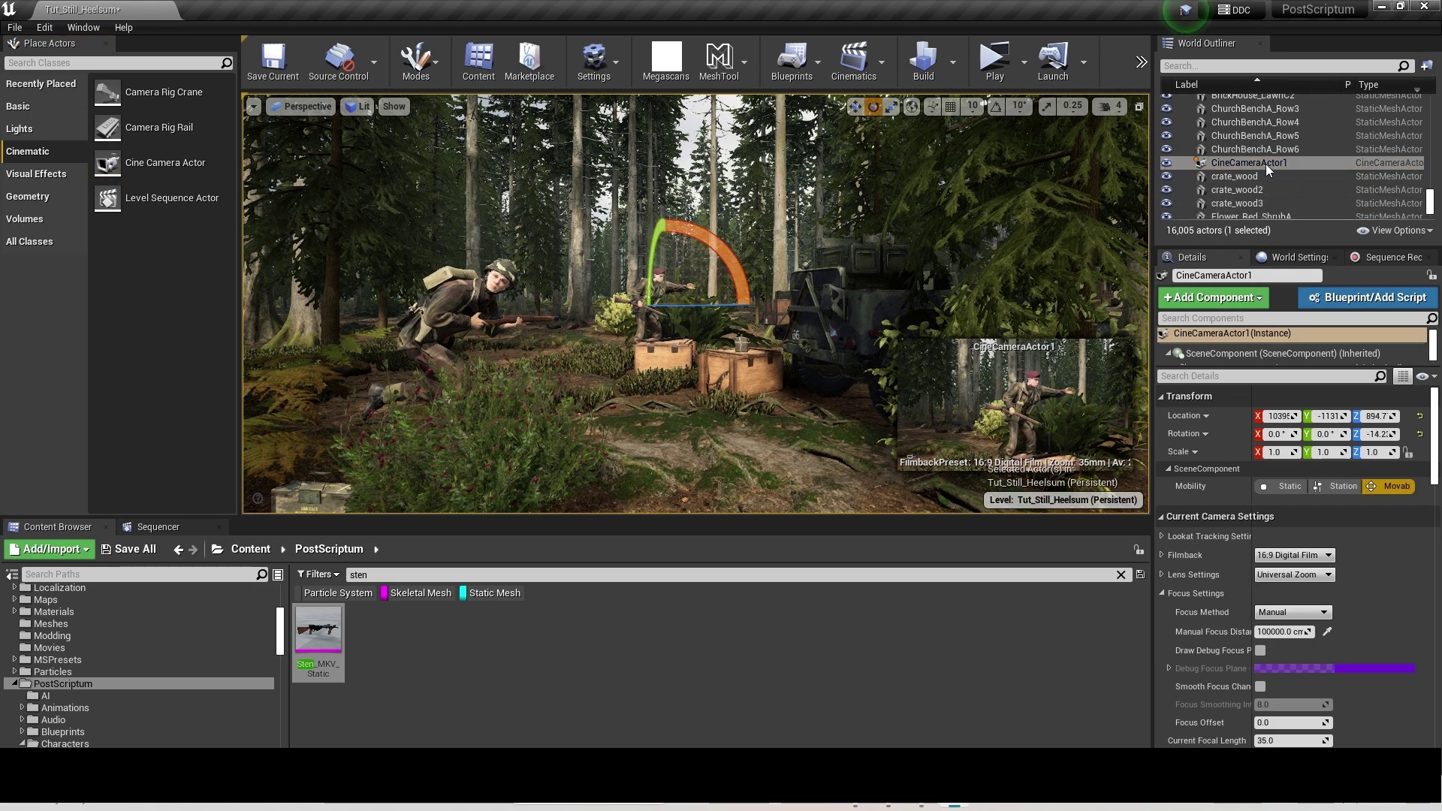
right_click(1268, 163)
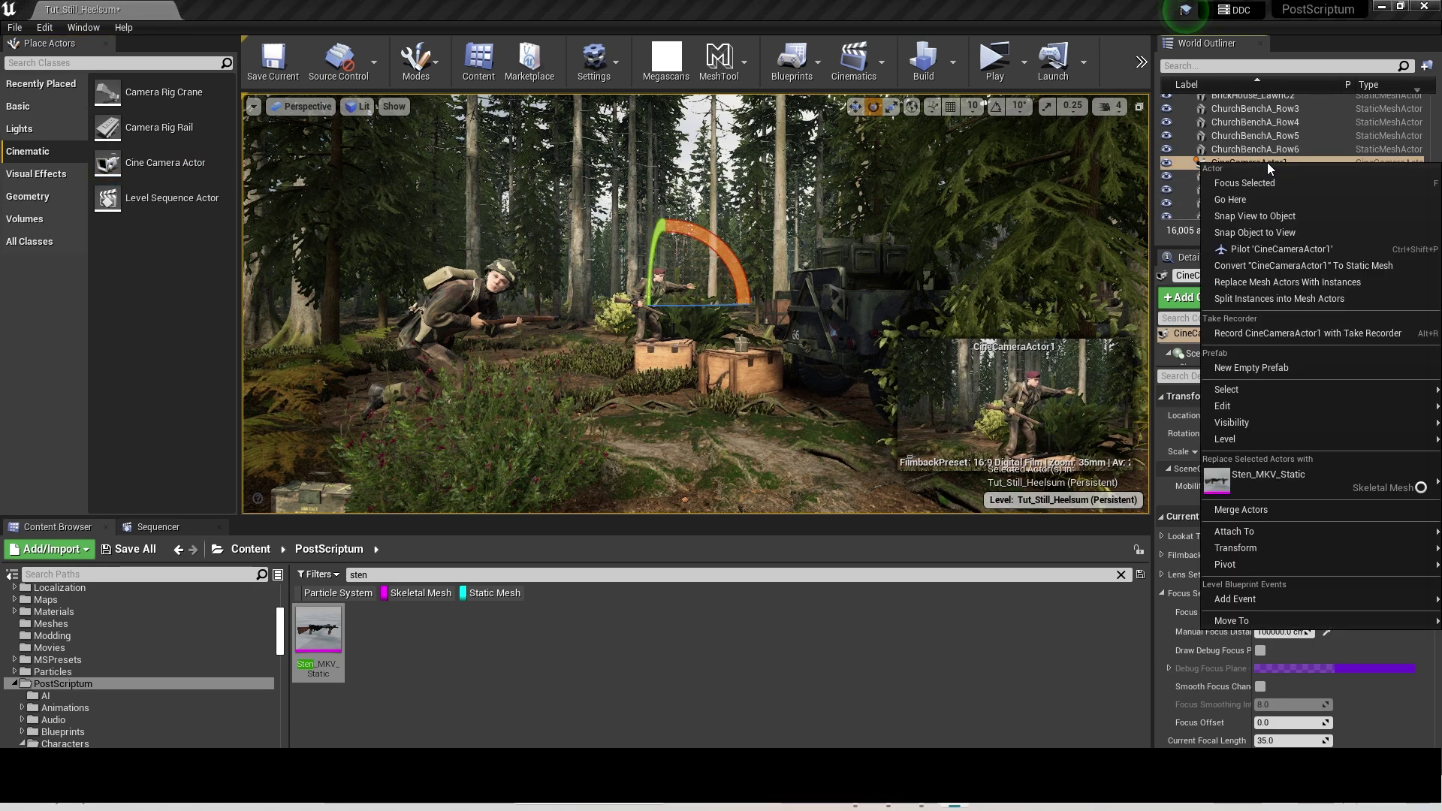
left_click(1277, 250)
right_click_drag(835, 290, 840, 301)
key("s")
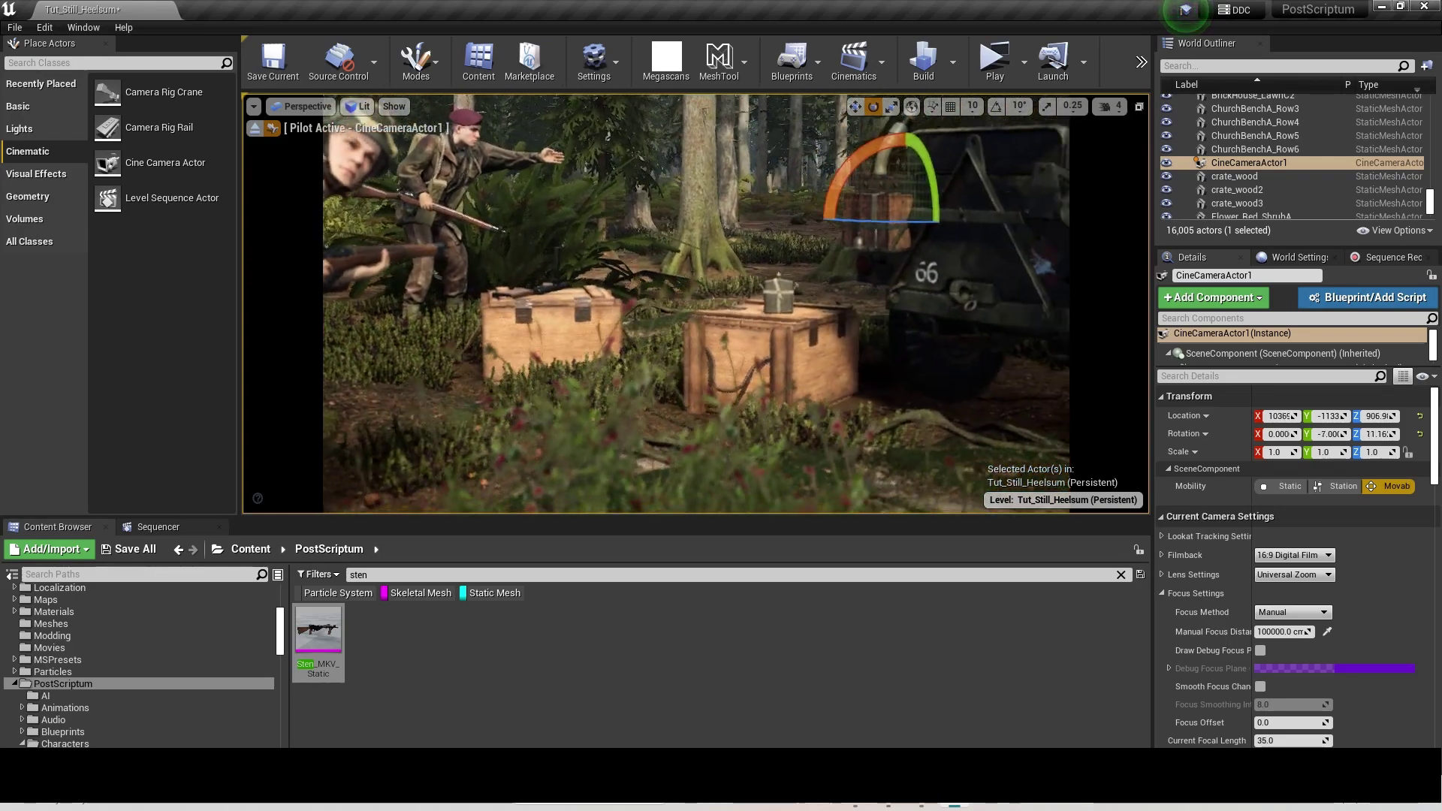
- Close the Sequencer and open it again
left_click(219, 526)
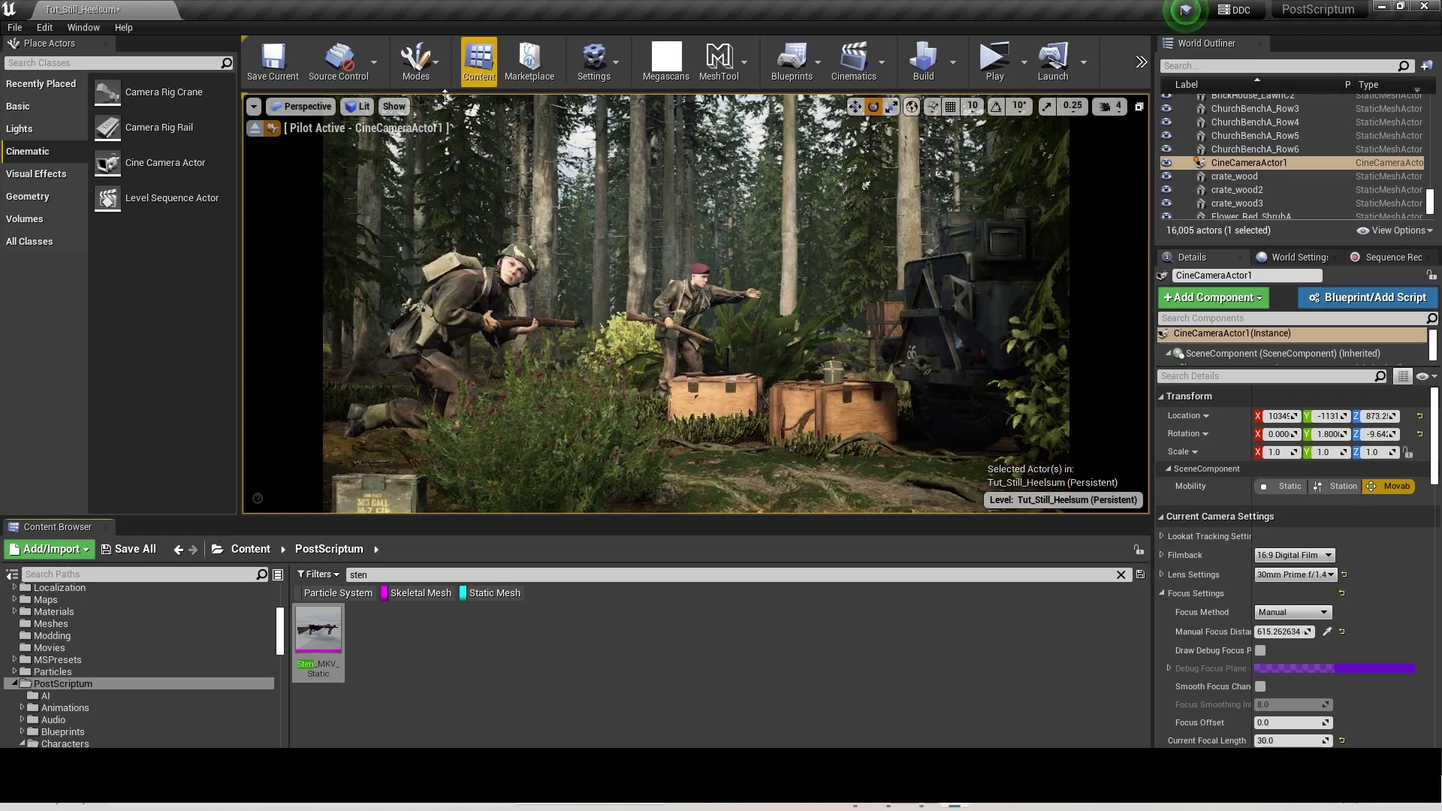
left_click(82, 26)
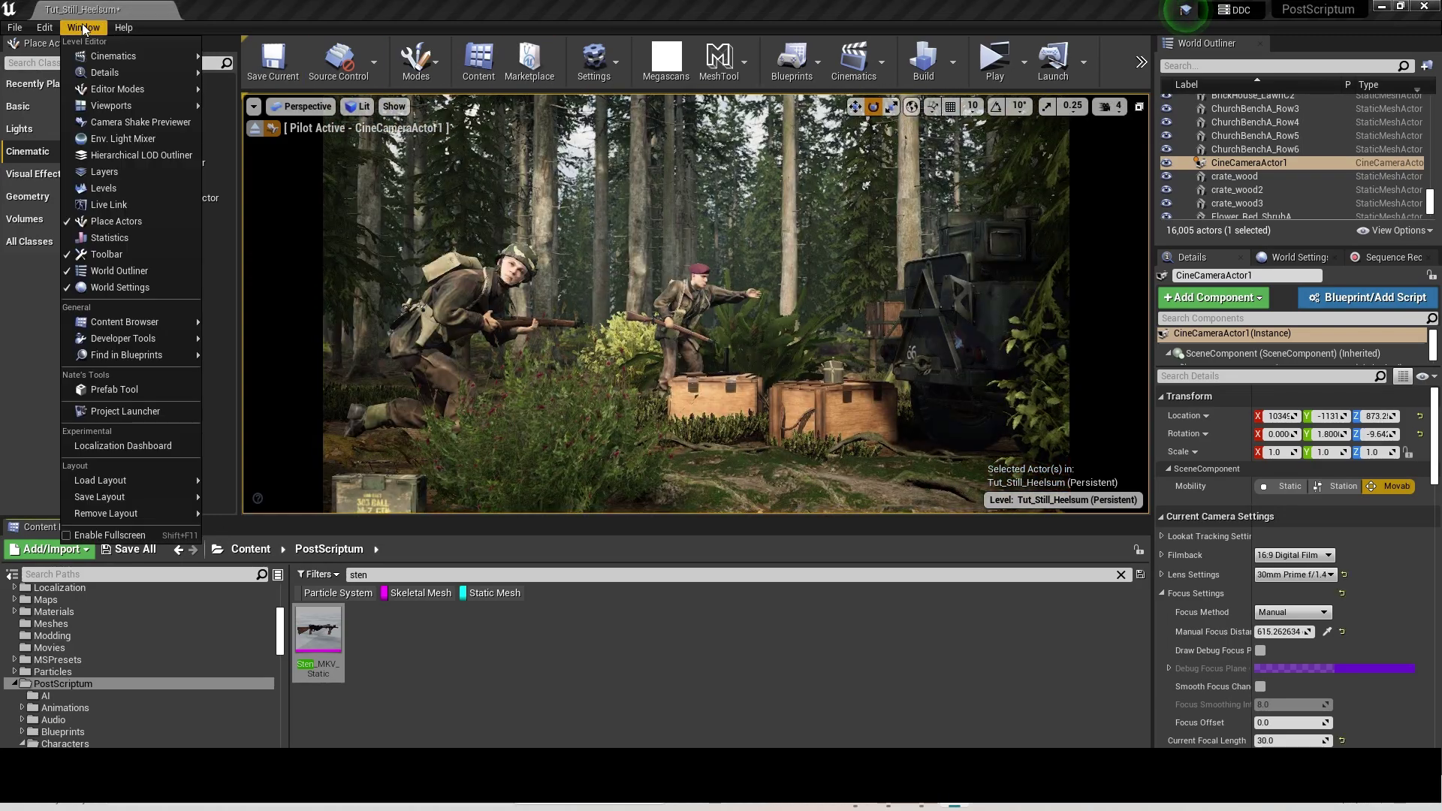
mouse_move(174, 55)
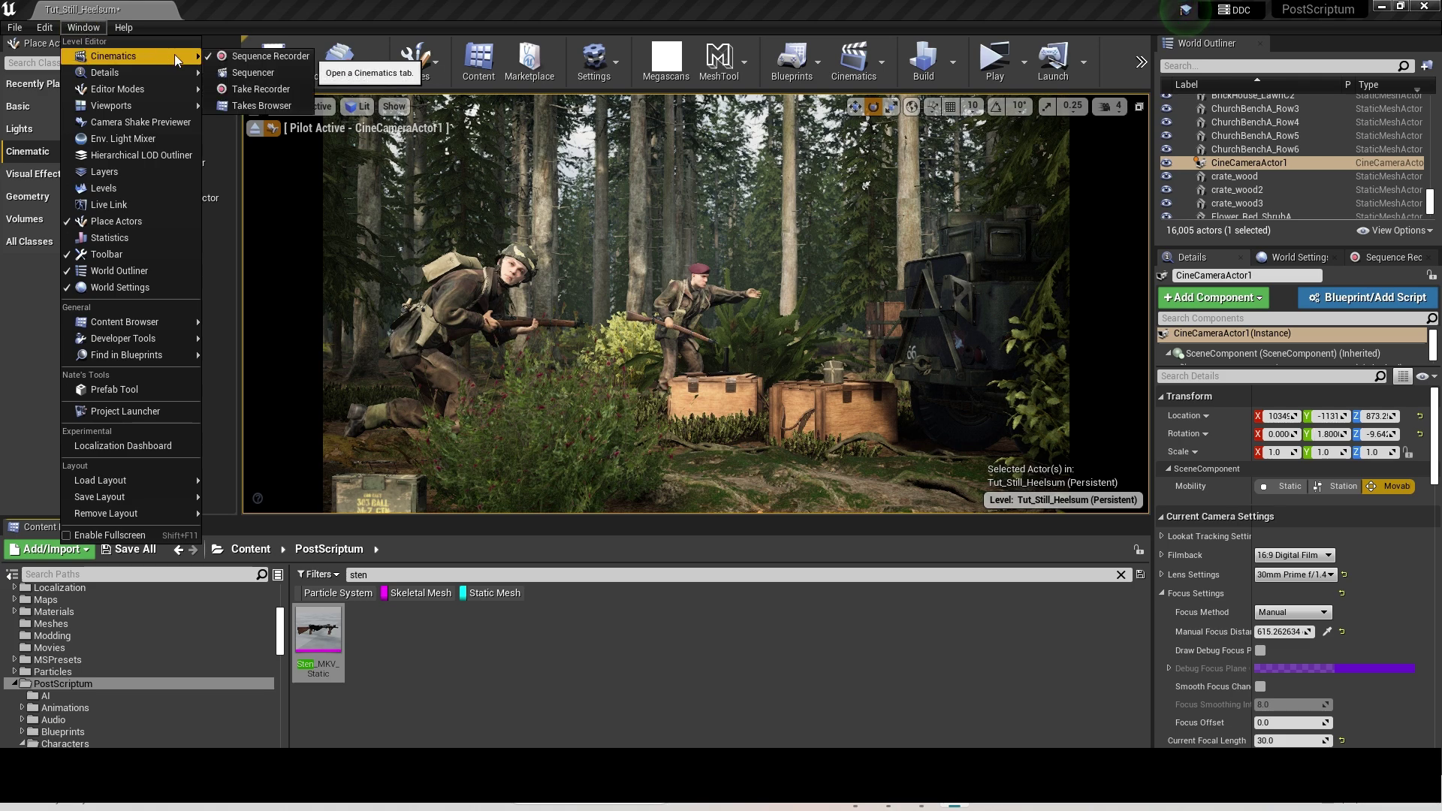
left_click(263, 75)
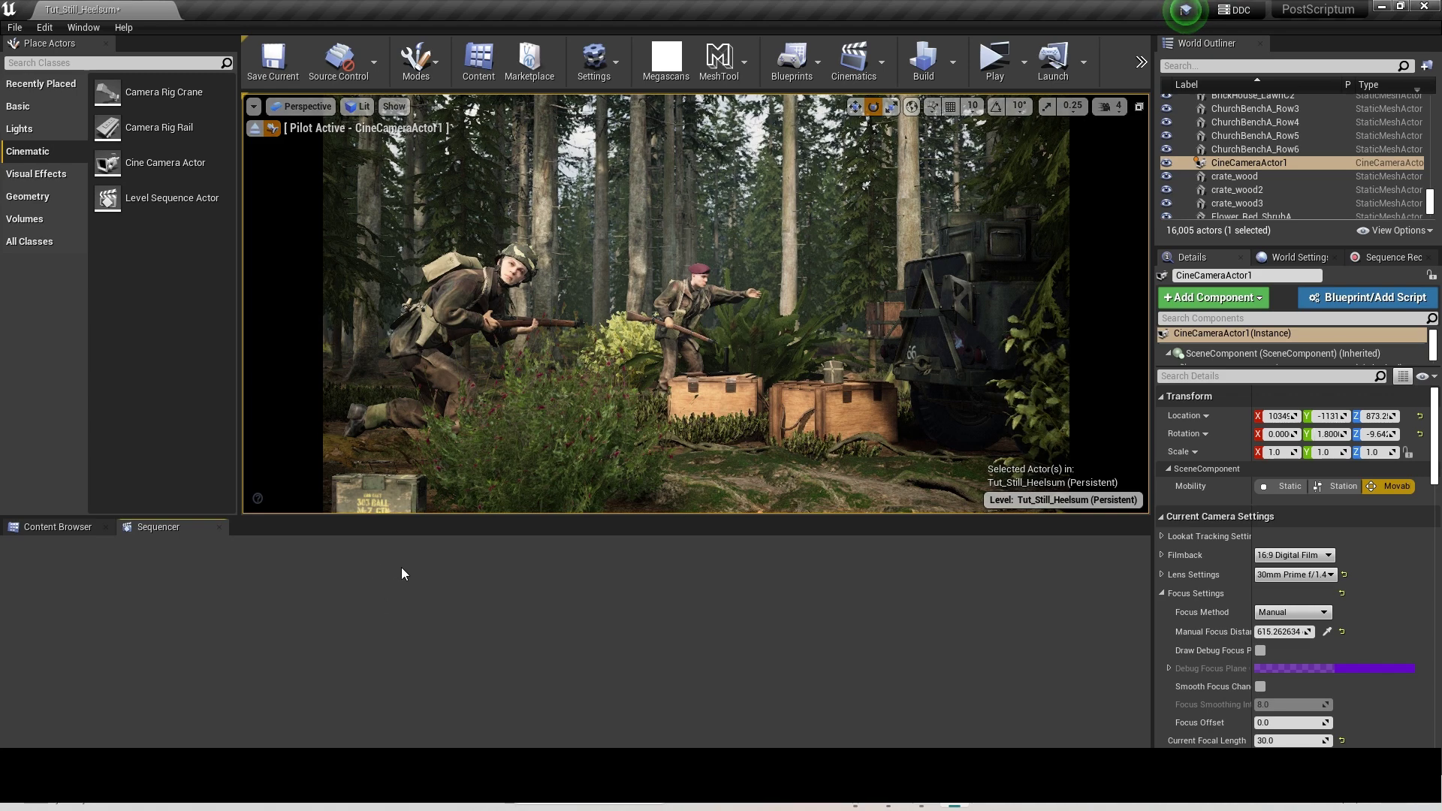
- Start a new level sequence and create a folder named Sequences inside A_Tut_Still in its save dialog
left_click(881, 62)
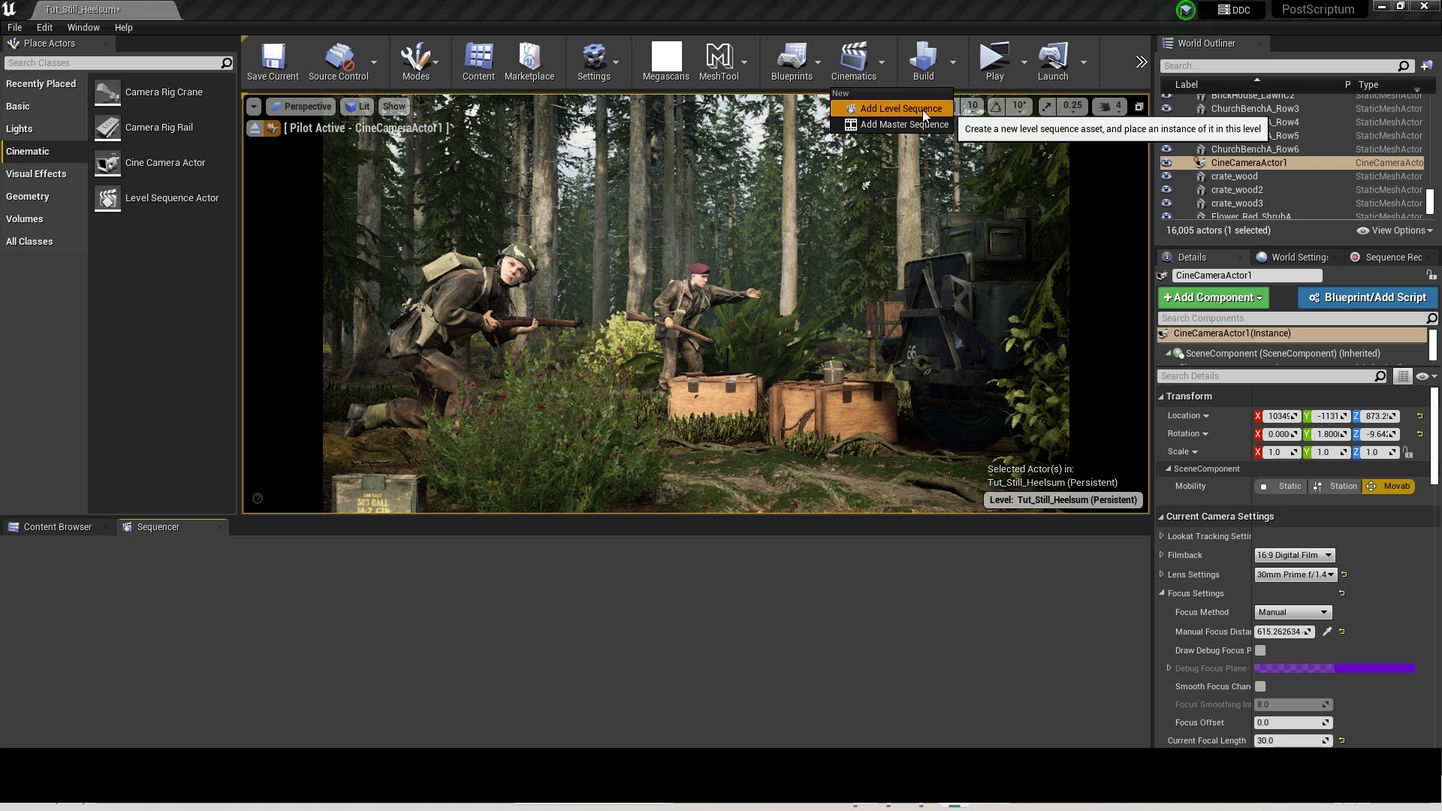
left_click(922, 109)
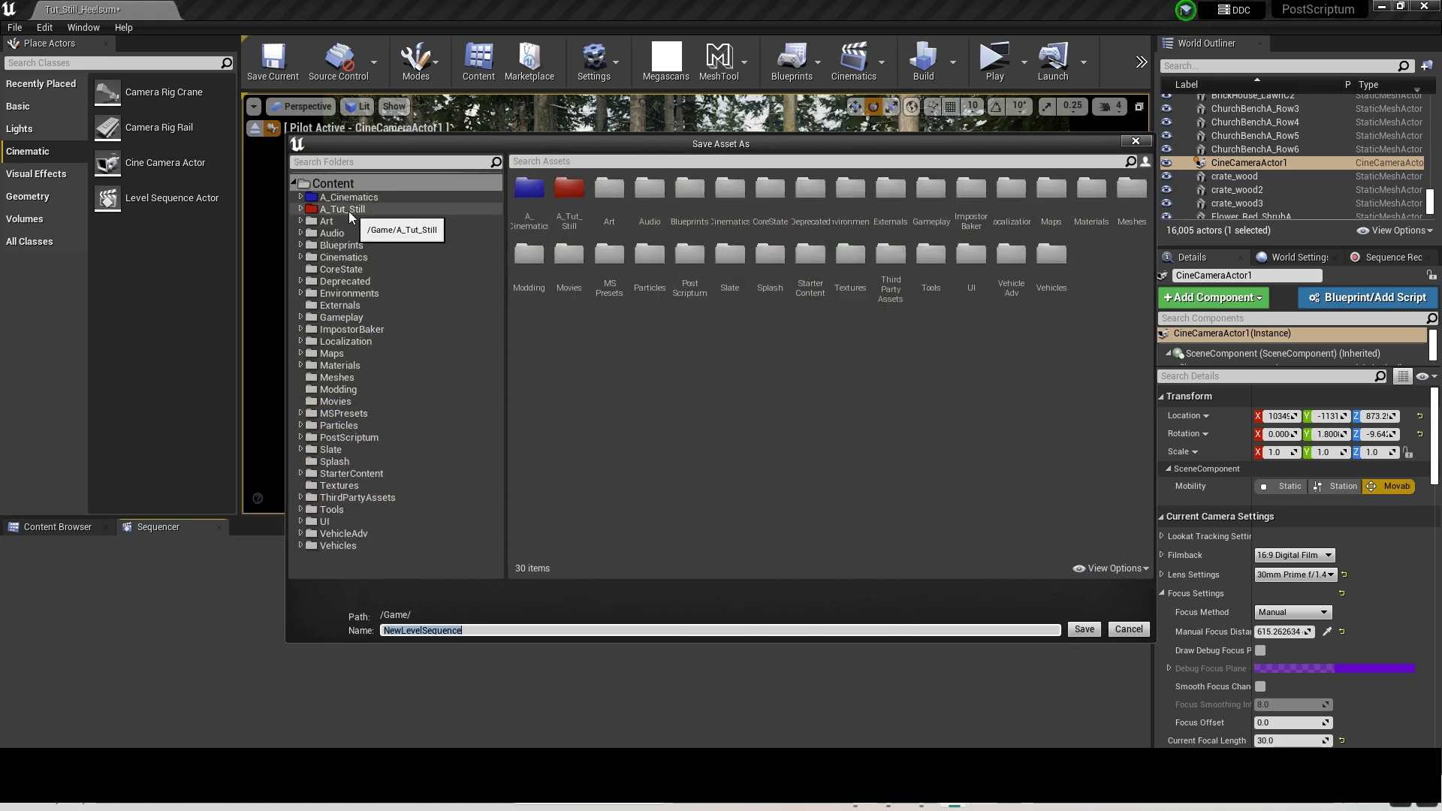
left_click(337, 211)
right_click(655, 255)
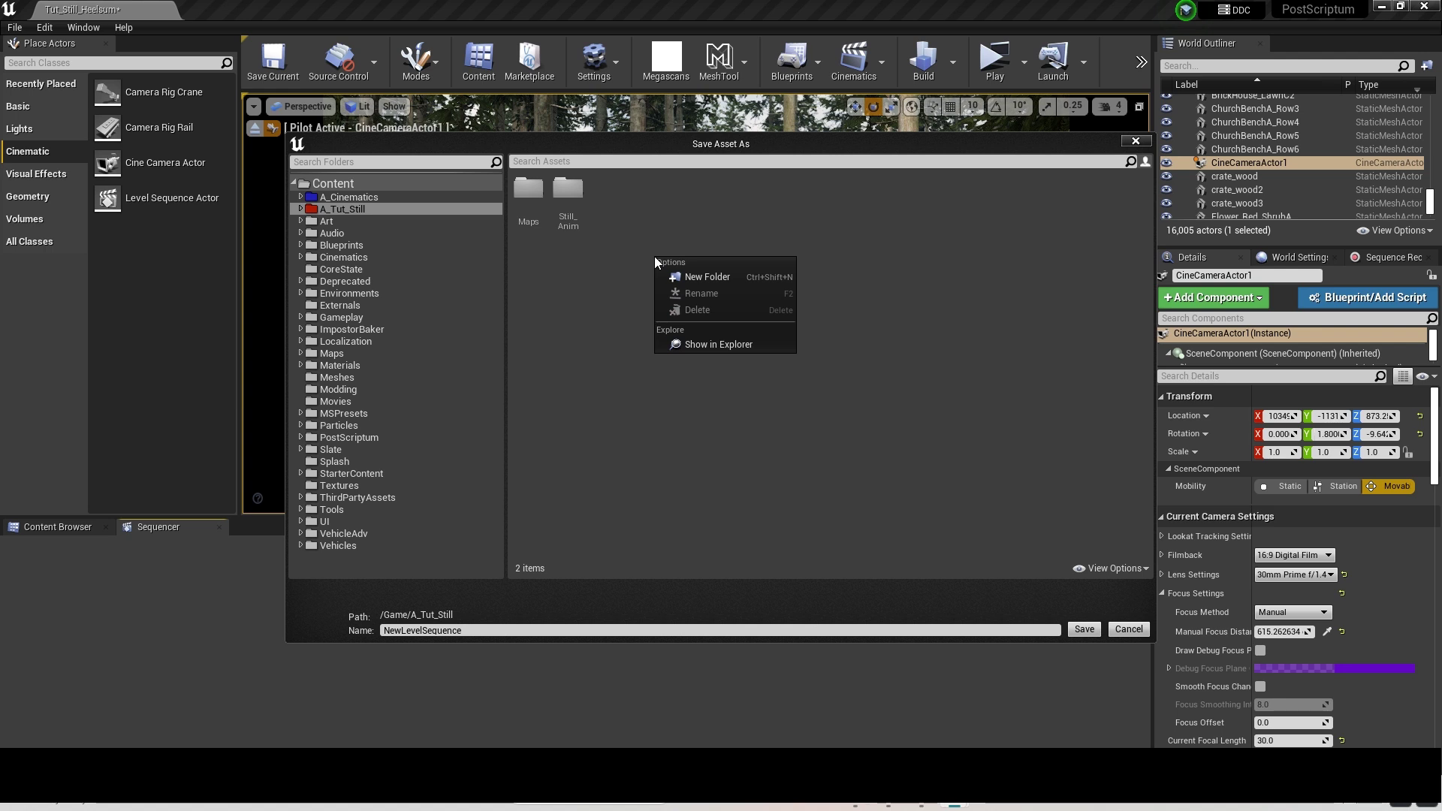
left_click(710, 277)
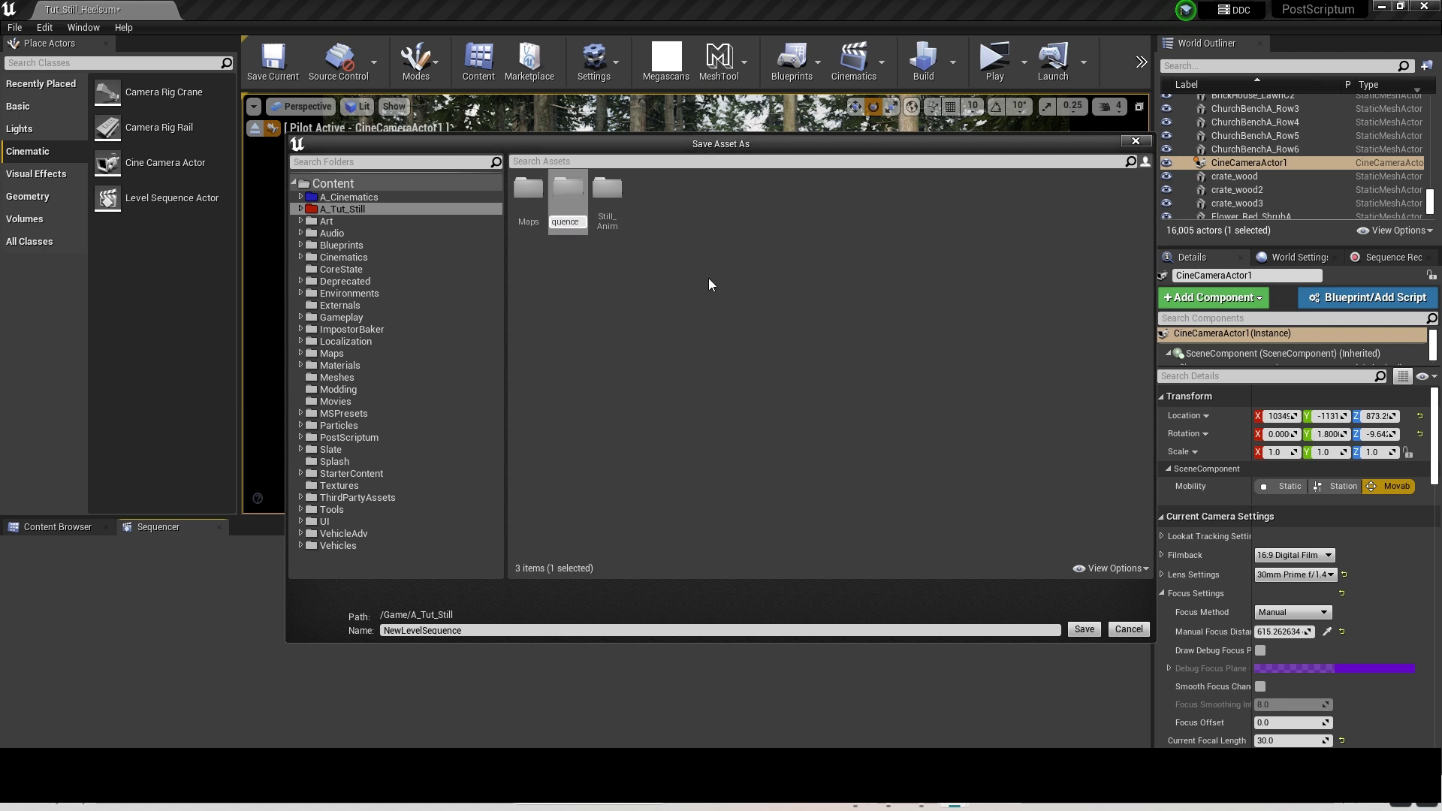
key("BackSpace")
type("Sequences")
key("Return")
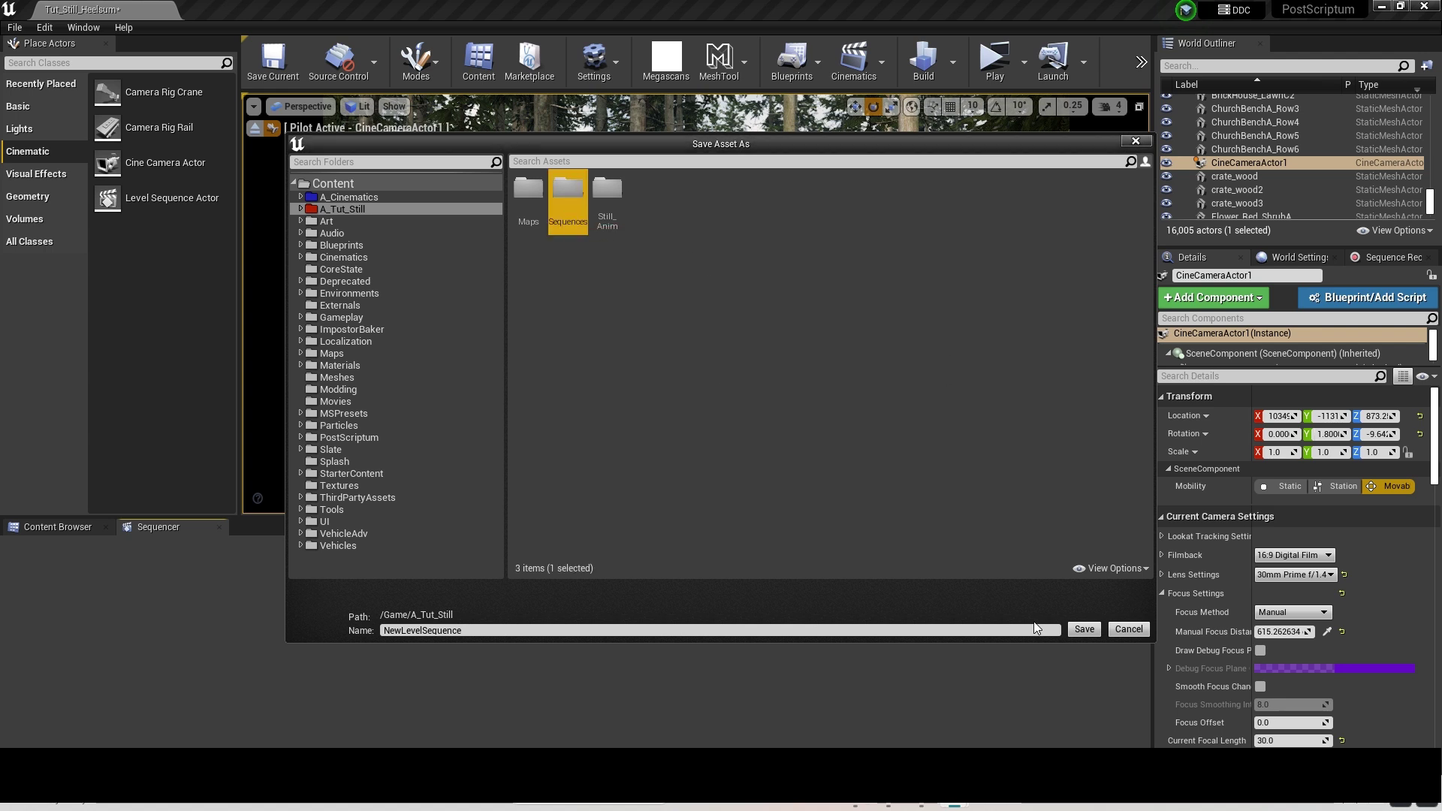
- Name the new level sequence Tut_Still and save it
left_click_drag(1037, 629, 288, 620)
type("Tut_Still")
key("Return")
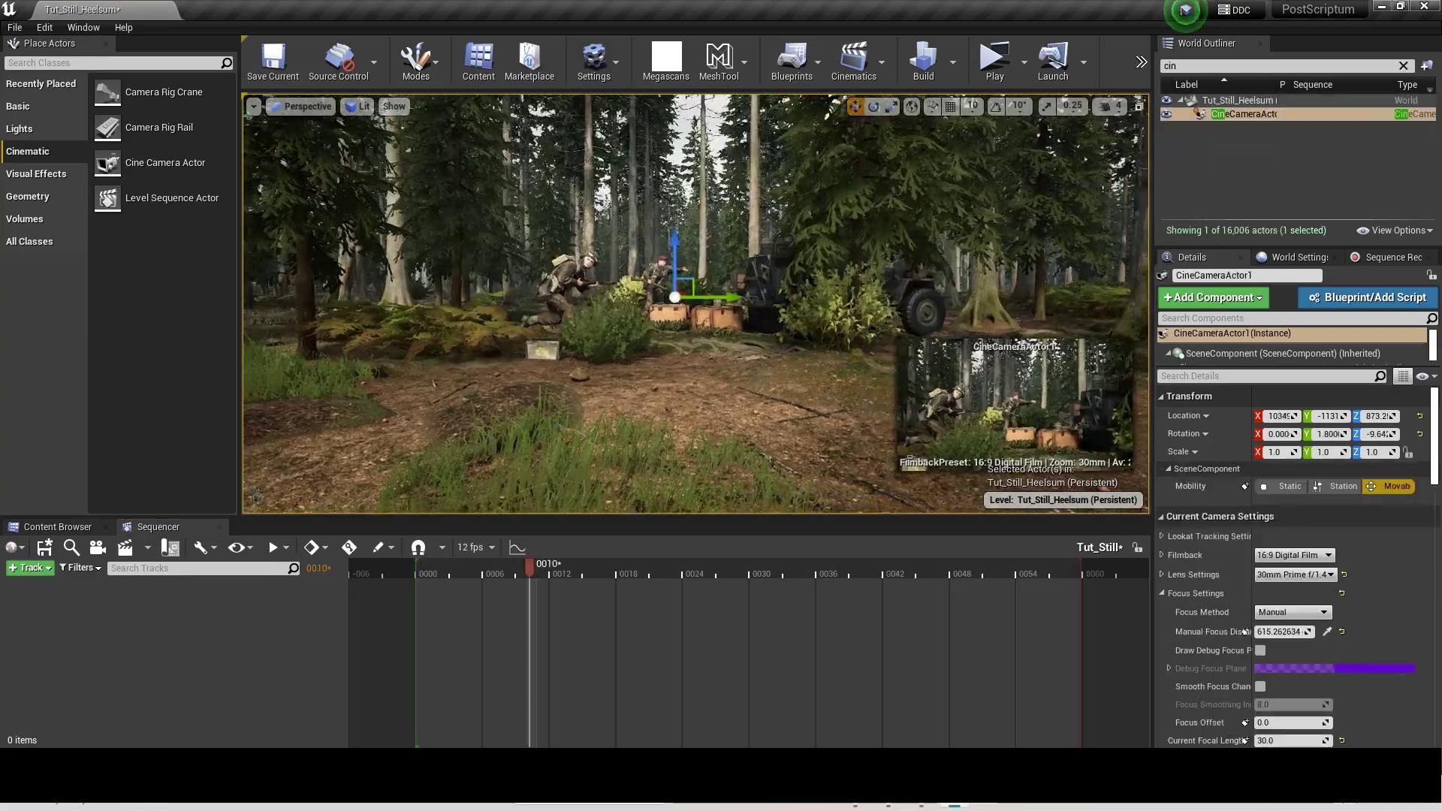
- Add CineCameraActor1 from the level to the Tut_Still sequence as a camera track
mouse_move(645, 312)
right_mouse_down()
mouse_move(789, 310)
mouse_move(638, 311)
right_mouse_up()
key("g")
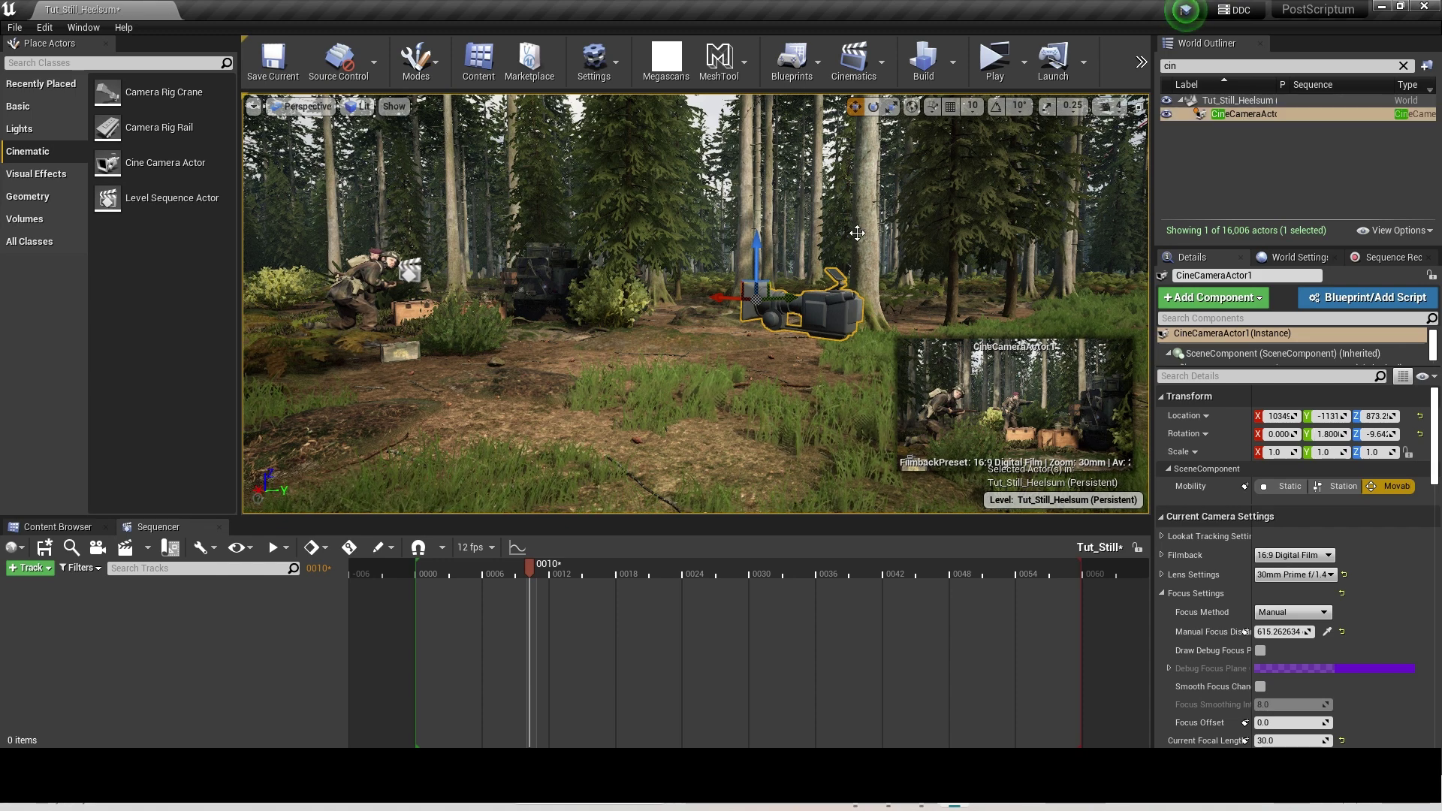
key("g")
left_click_drag(1261, 114, 152, 643)
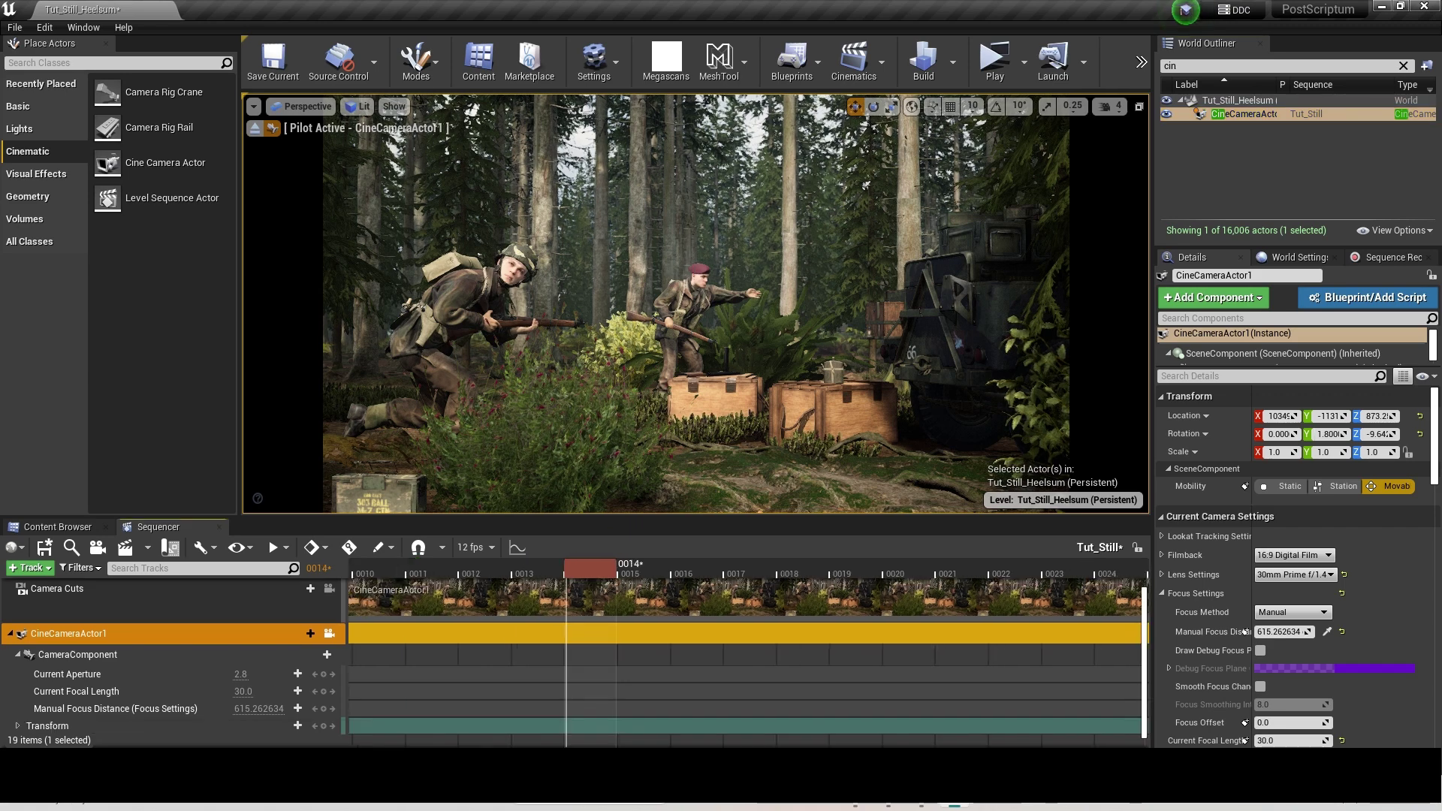
- Shorten the sequence's playback range by moving its end to frame 15, just after the playhead
right_click_drag(968, 702, 678, 714)
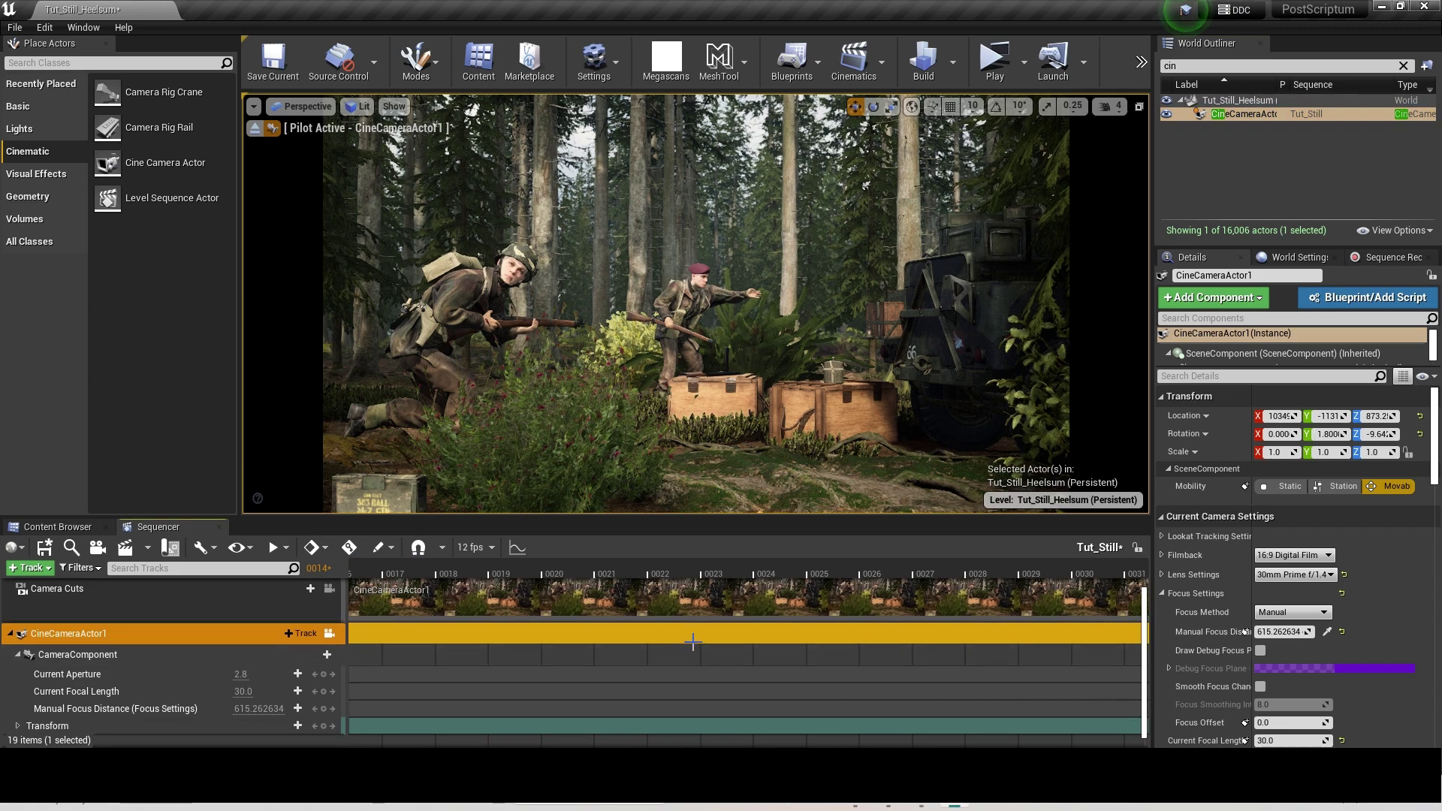
scroll(692, 640, "down", 6, "ctrl")
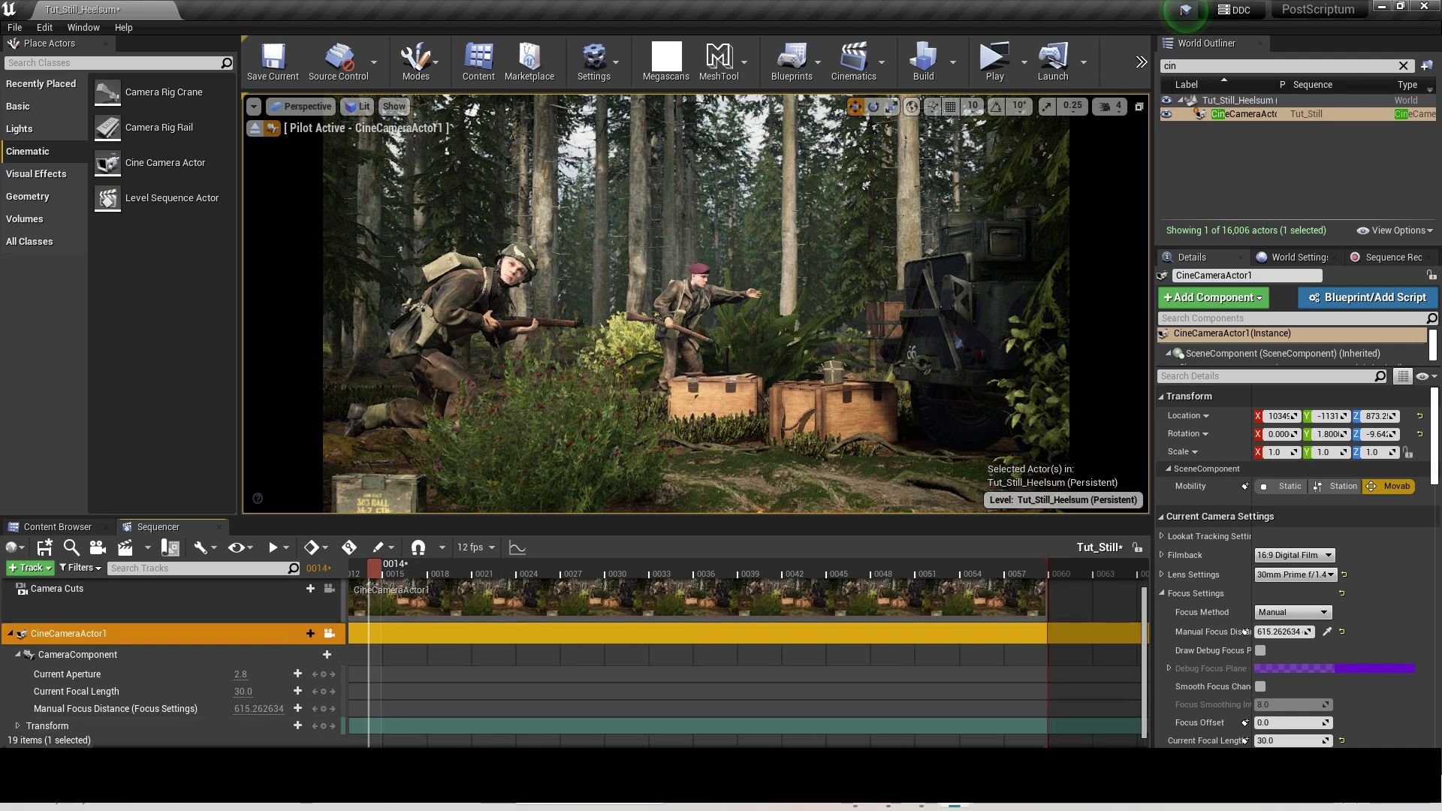
right_click_drag(981, 605, 1033, 604)
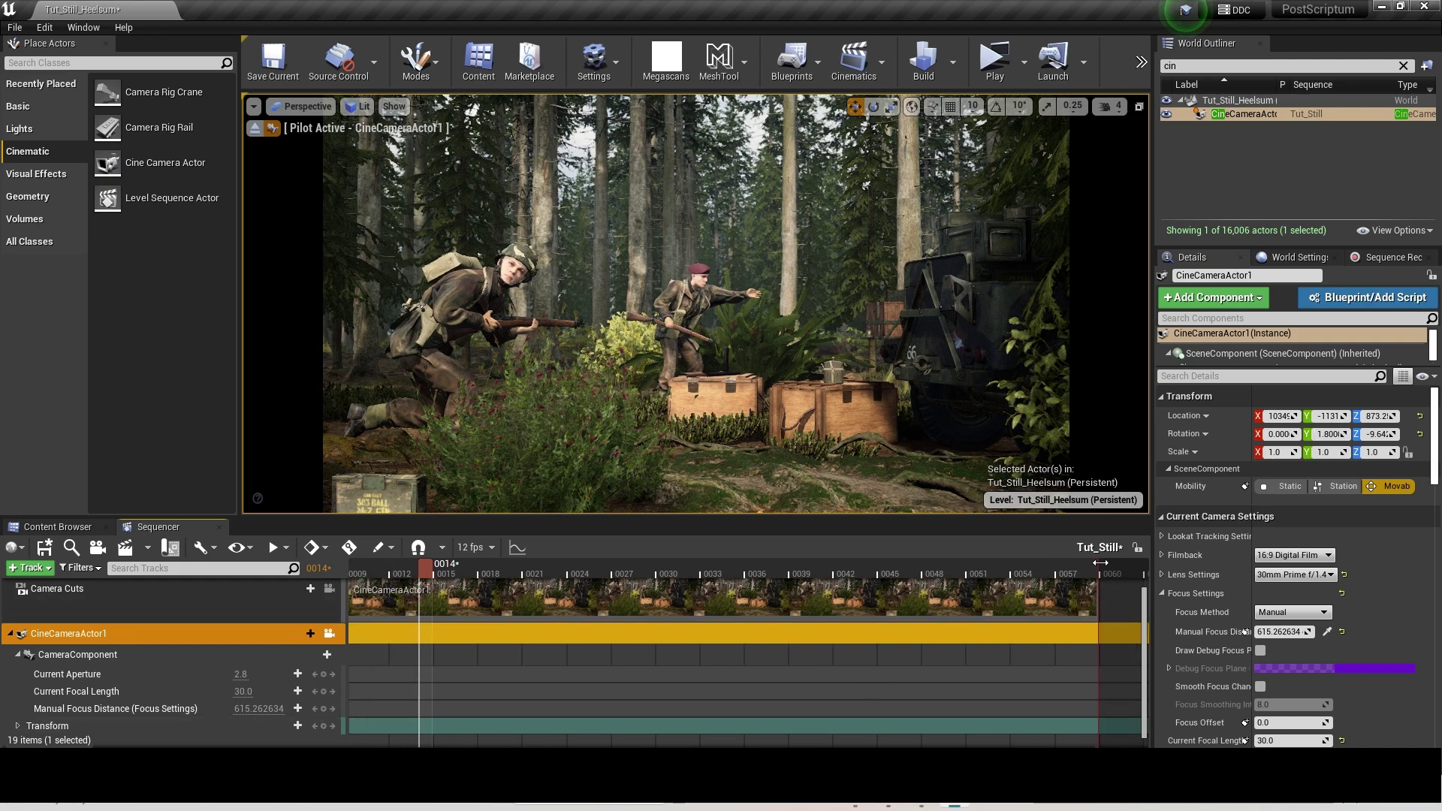
left_click_drag(1100, 562, 433, 565)
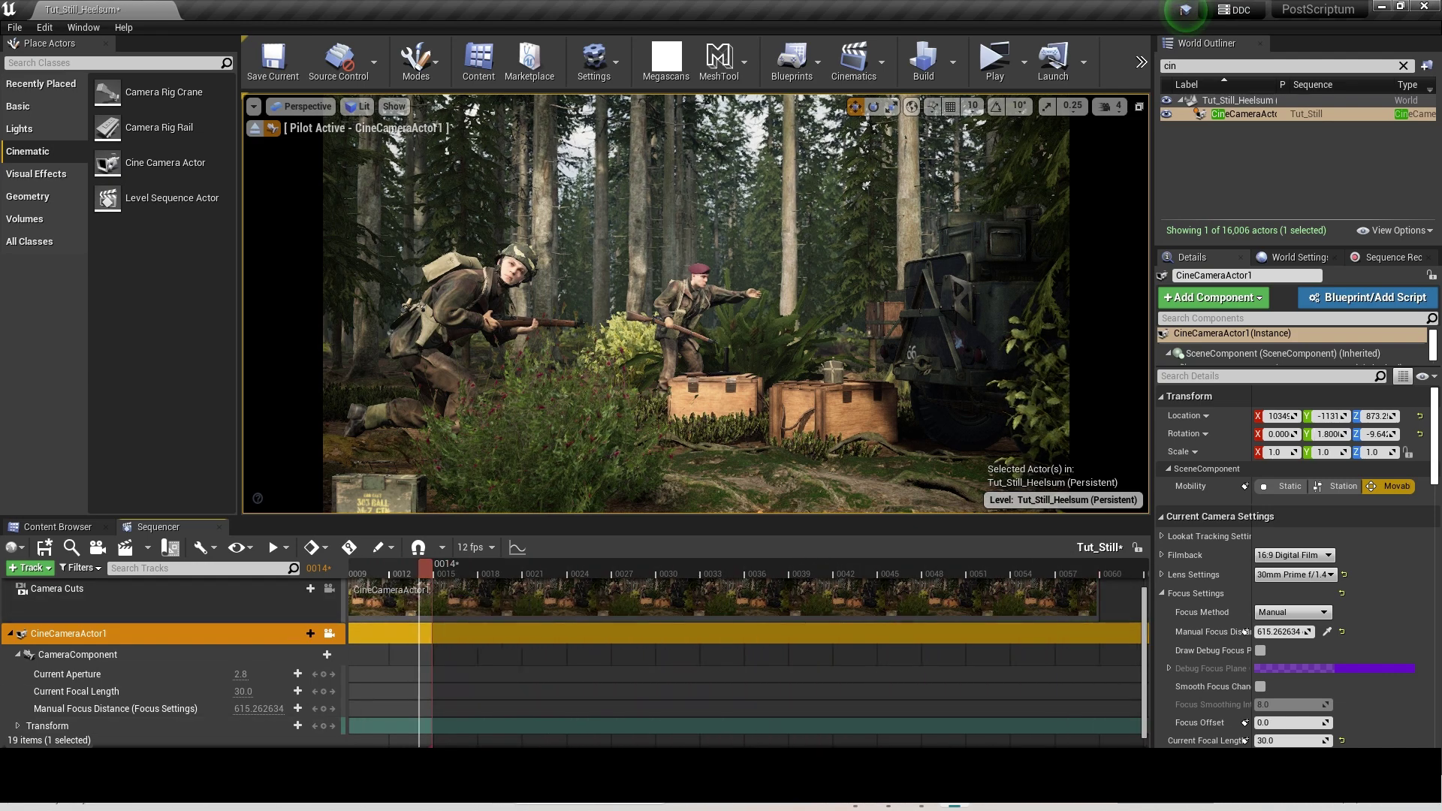
- Move the start of the playback range to frame 14 so the range covers a single frame
right_click_drag(443, 698, 669, 717)
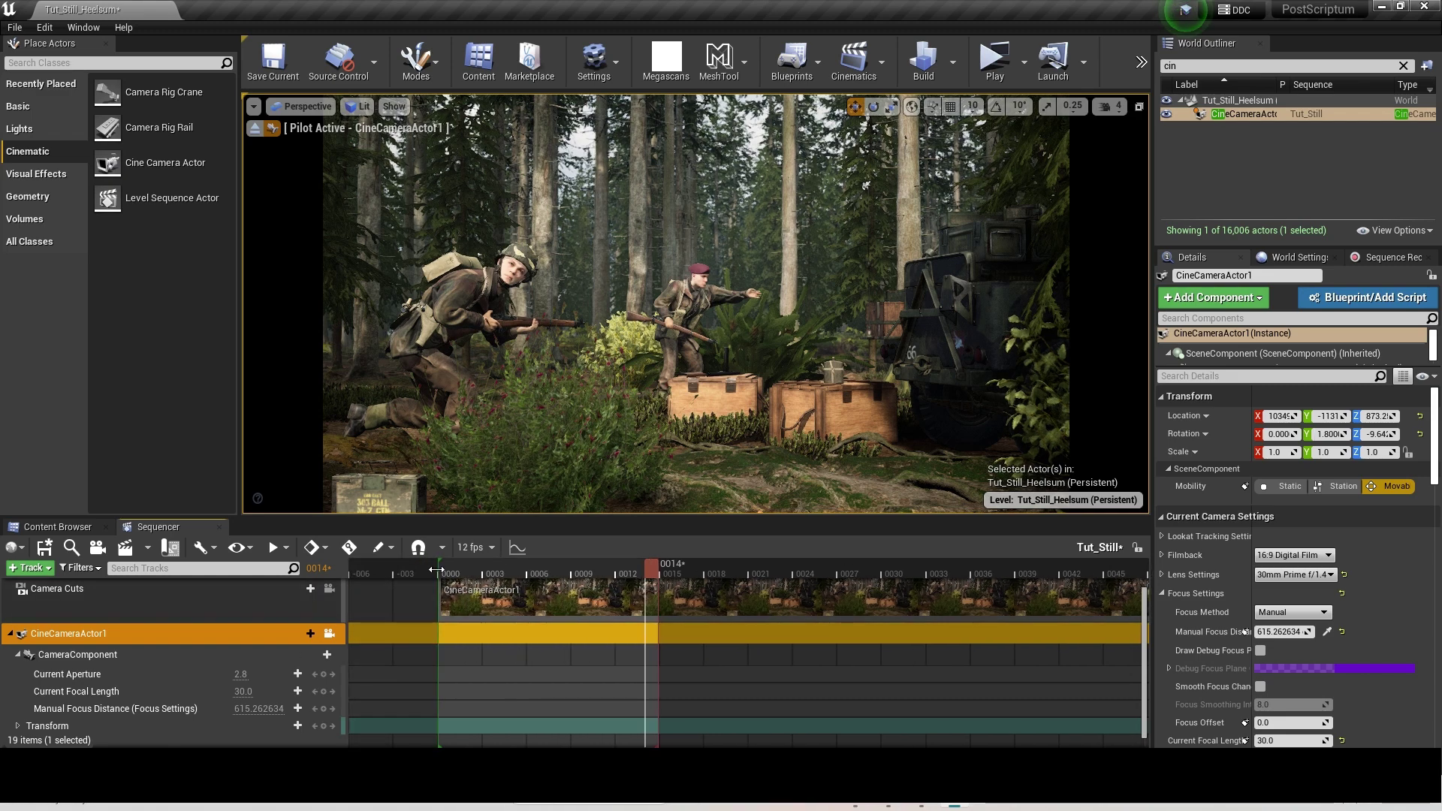
left_click_drag(440, 571, 643, 579)
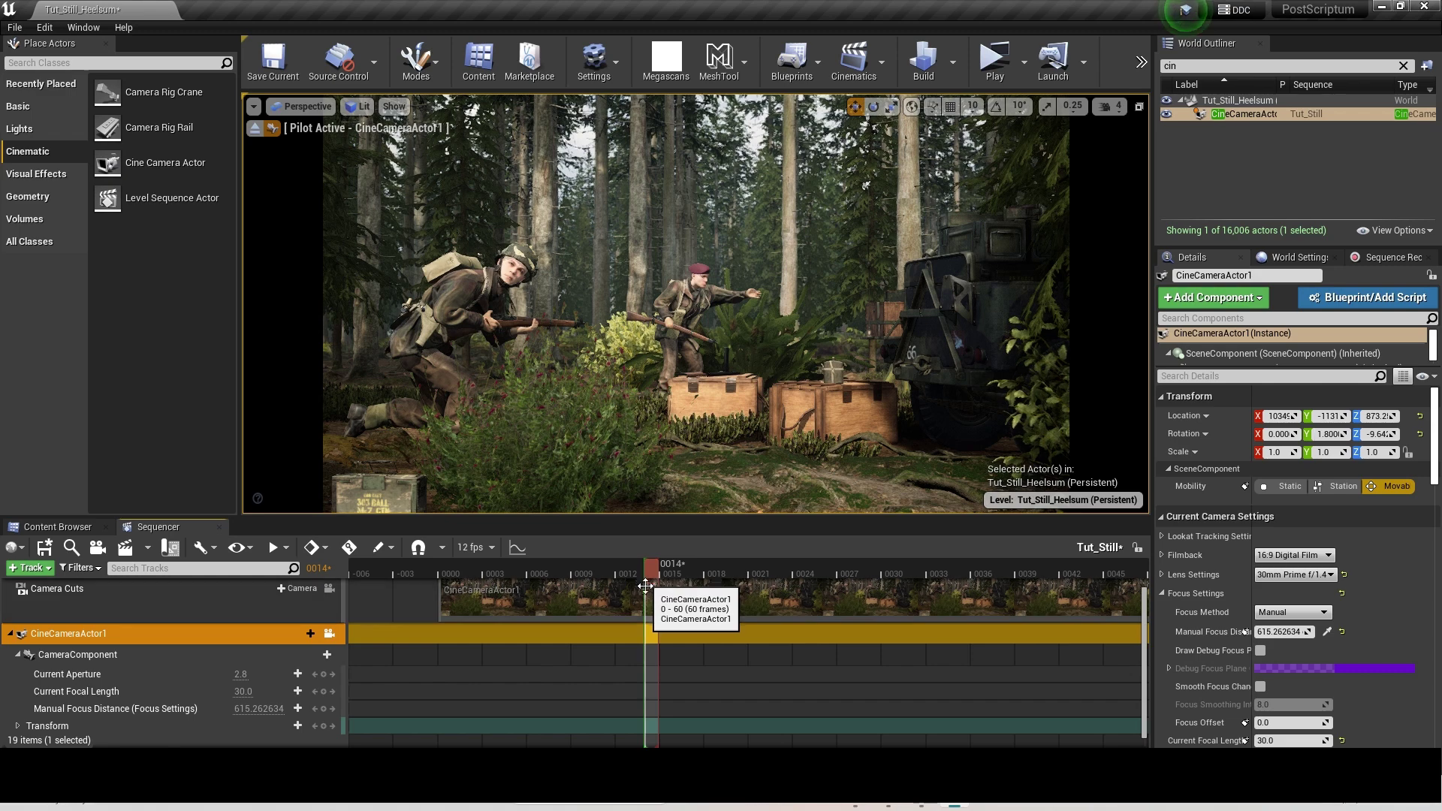
scroll(670, 624, "up", 2, "ctrl")
scroll(670, 625, "up", 6, "ctrl")
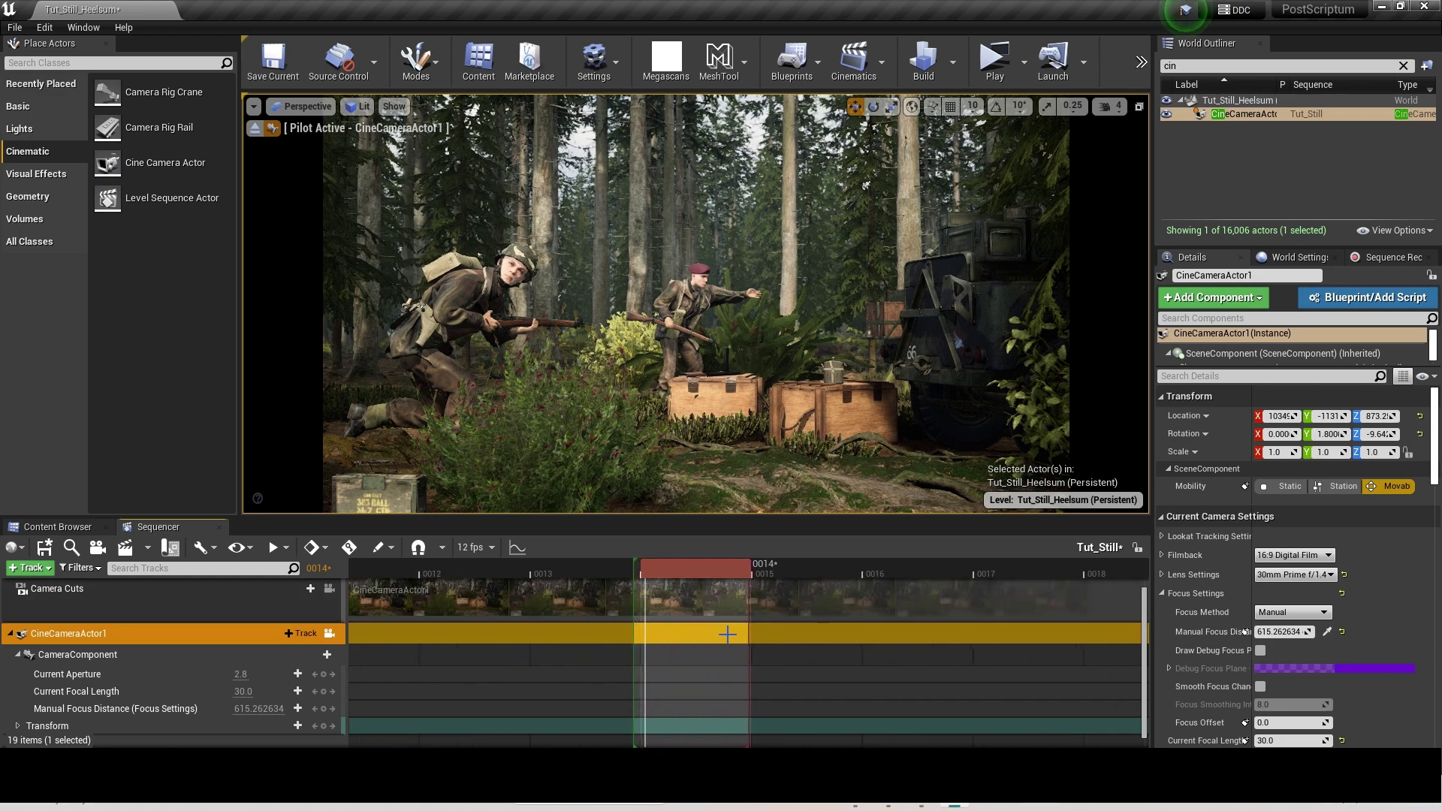
left_click_drag(606, 576, 631, 565)
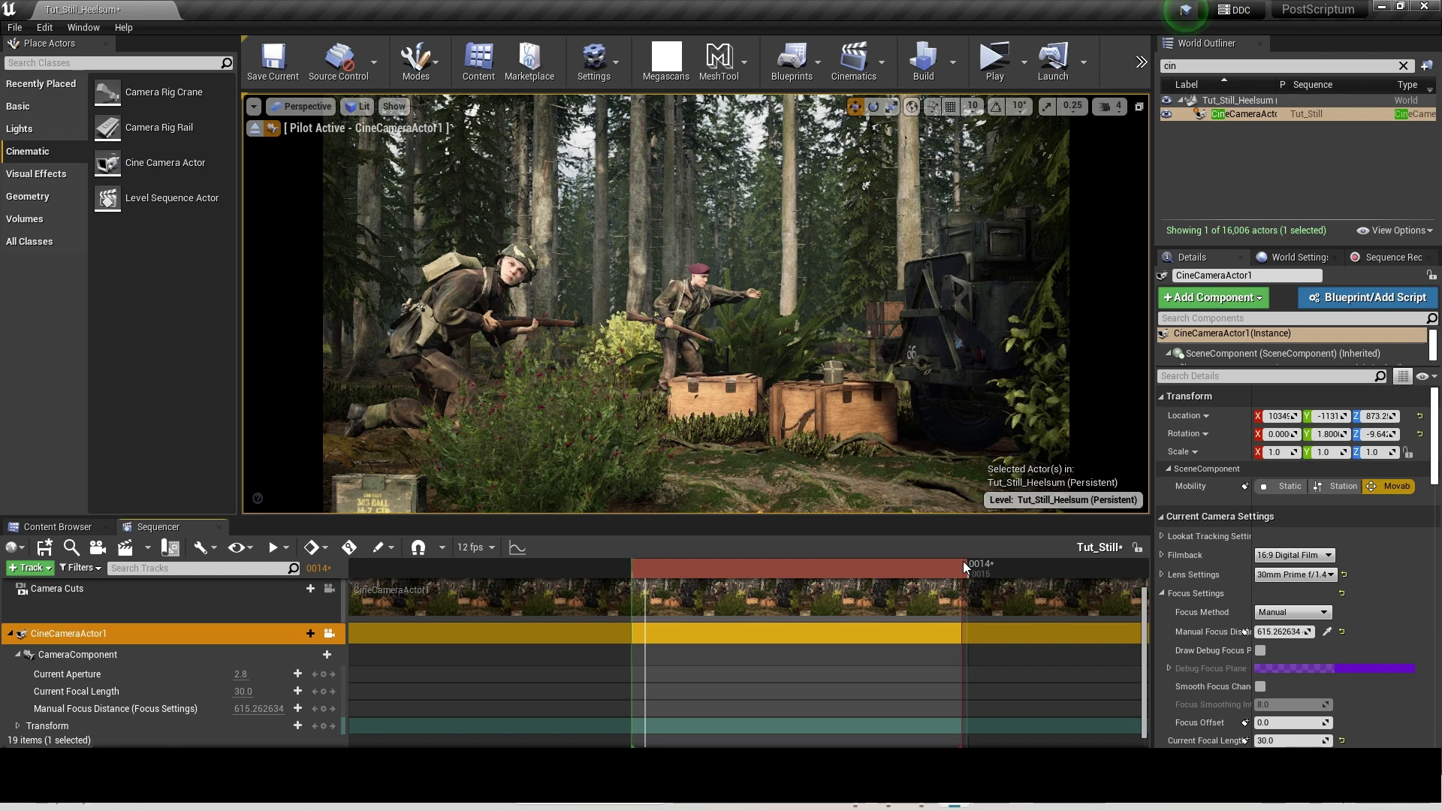
left_click_drag(962, 562, 966, 561)
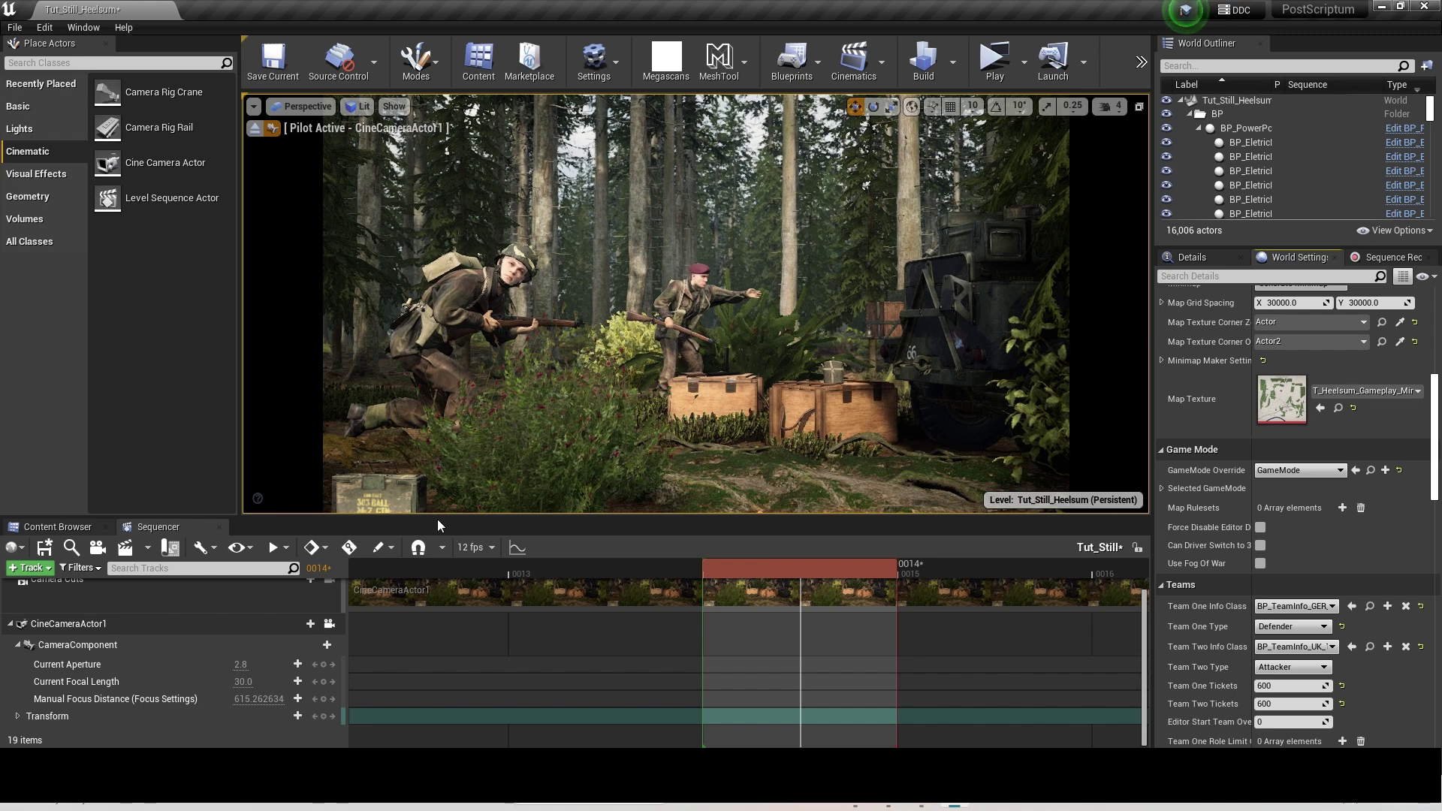
- Open the movie render settings and set the image output to Image Sequence (jpg) and the audio output to No Audio
left_click(127, 551)
left_click(794, 185)
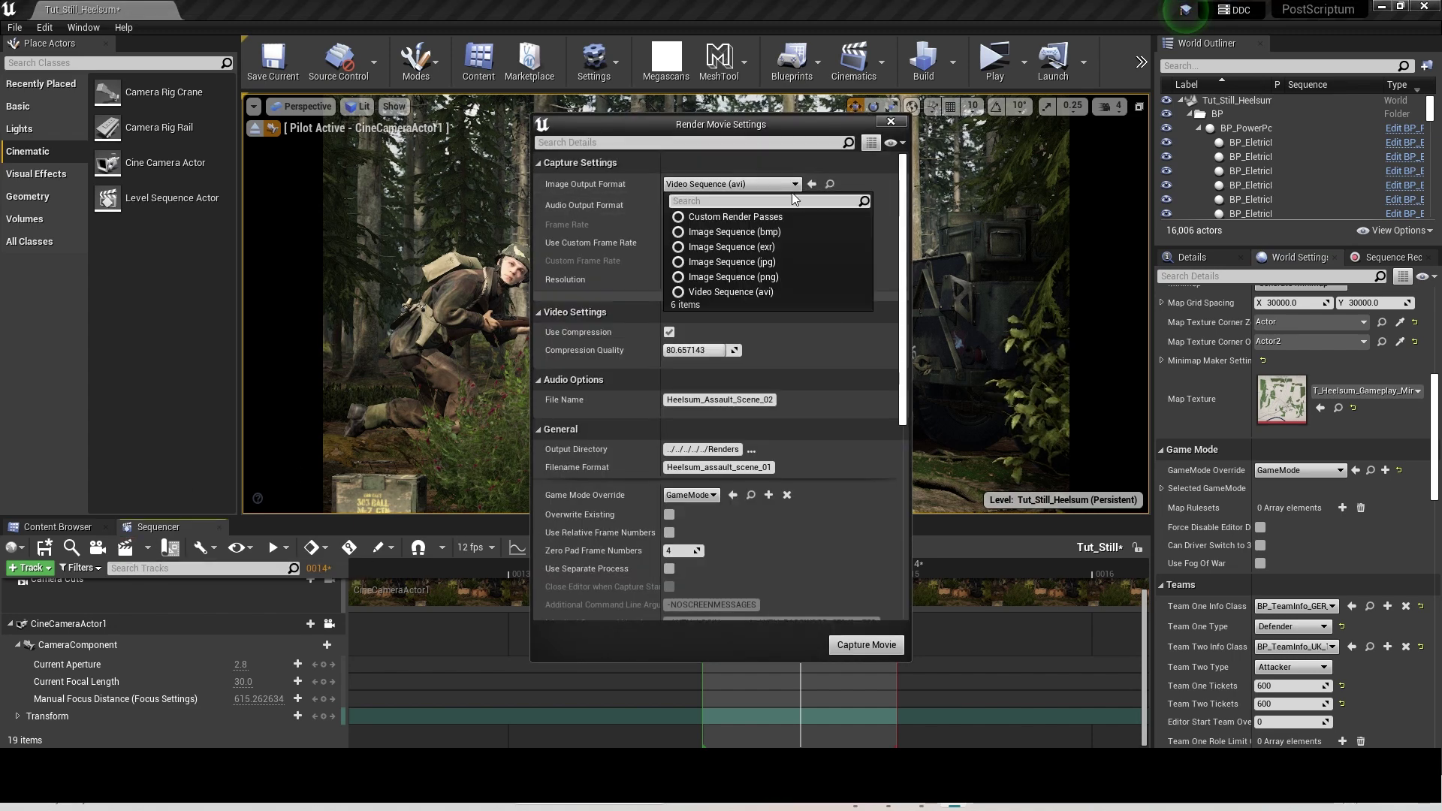
left_click(786, 263)
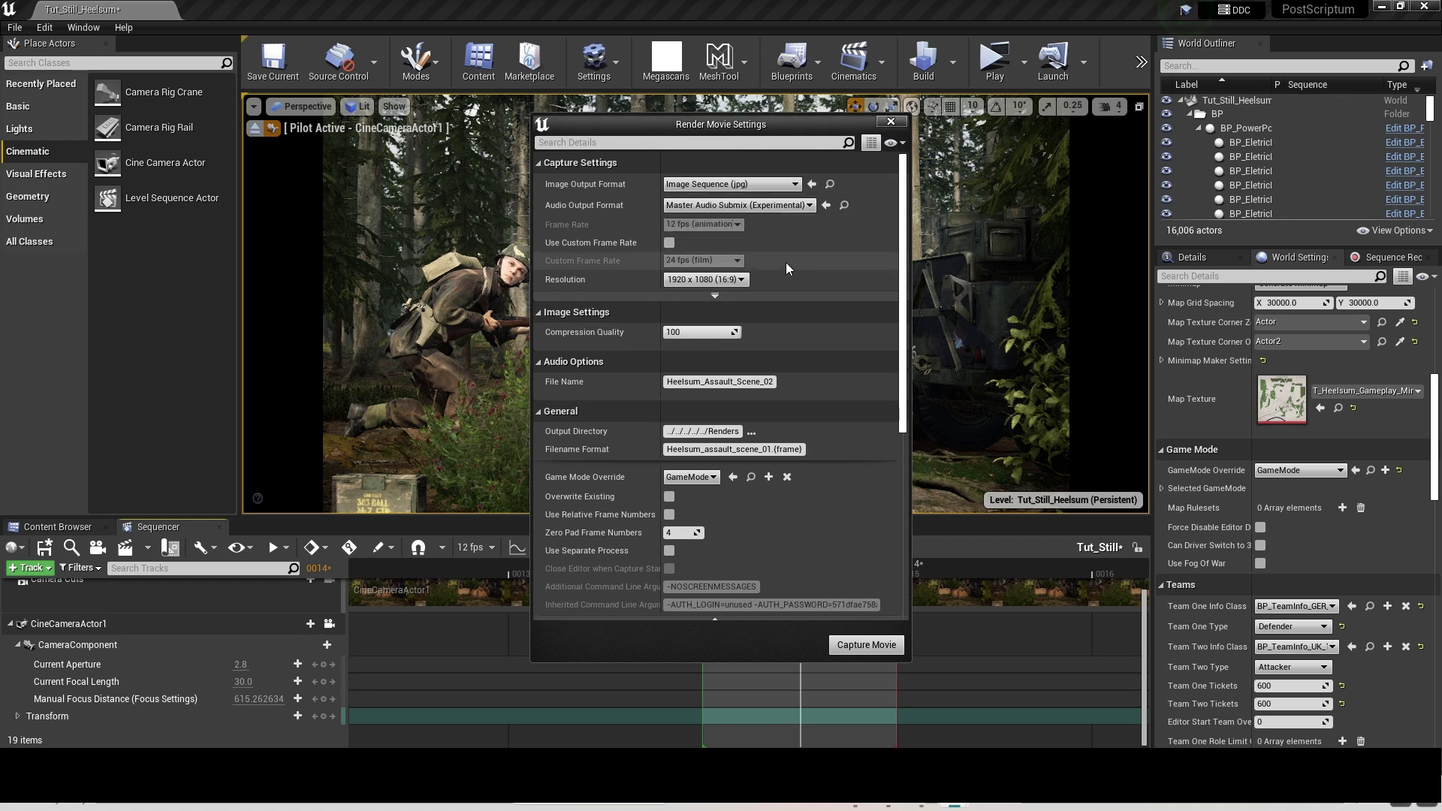
left_click(796, 206)
left_click(721, 234)
left_click(710, 257)
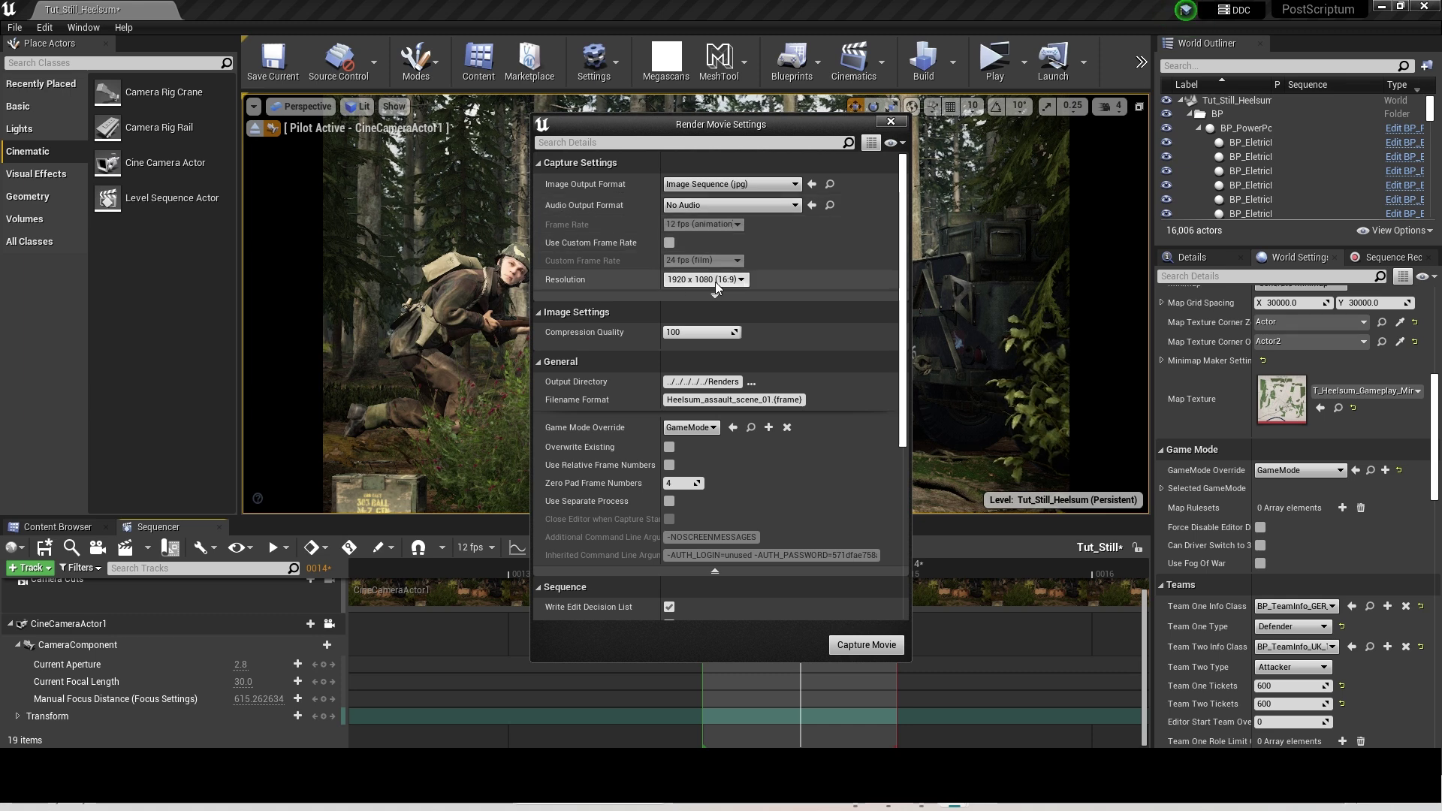
- Set the image compression quality for the render to 80
scroll(778, 299, "down", 1)
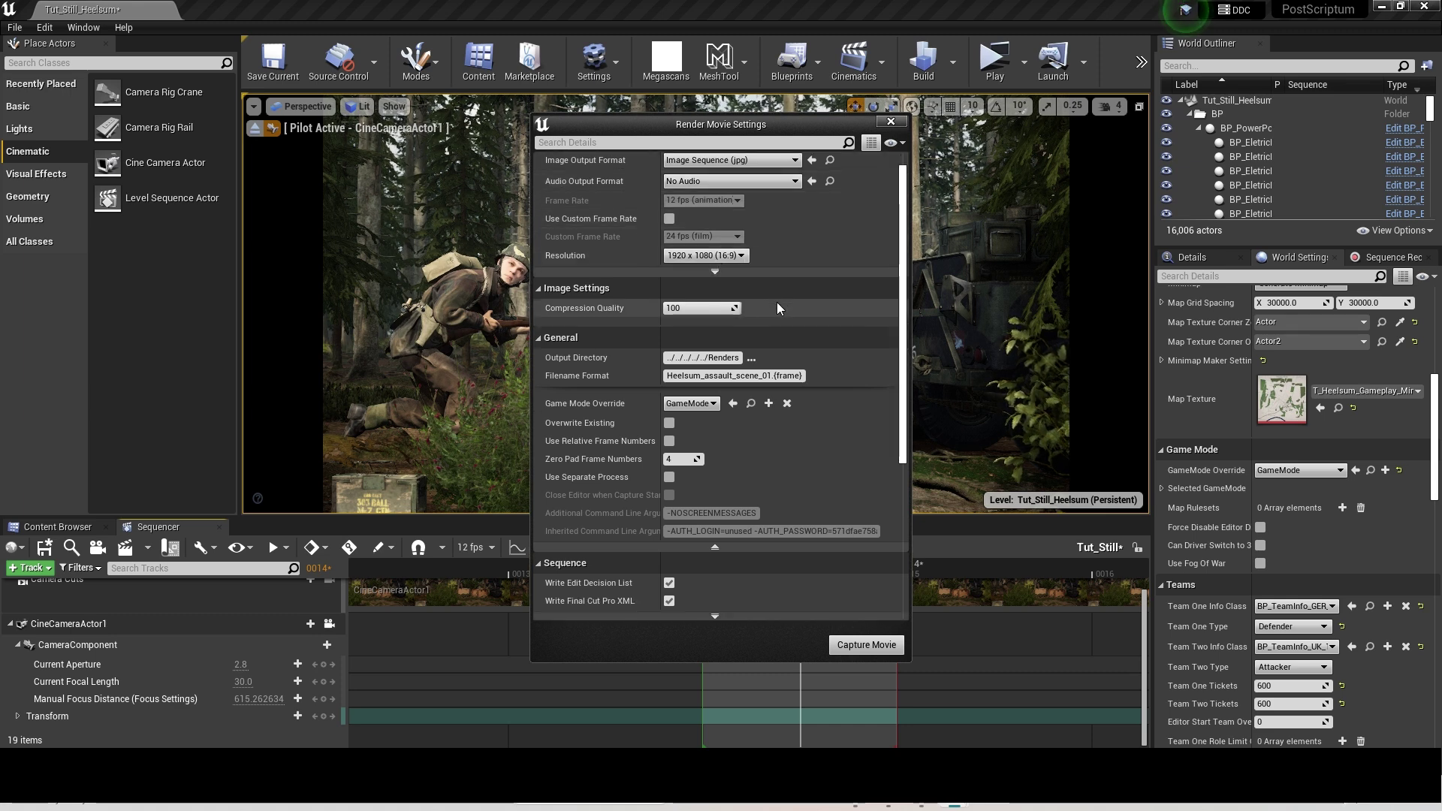
left_click_drag(726, 308, 793, 323)
scroll(795, 406, "down", 1)
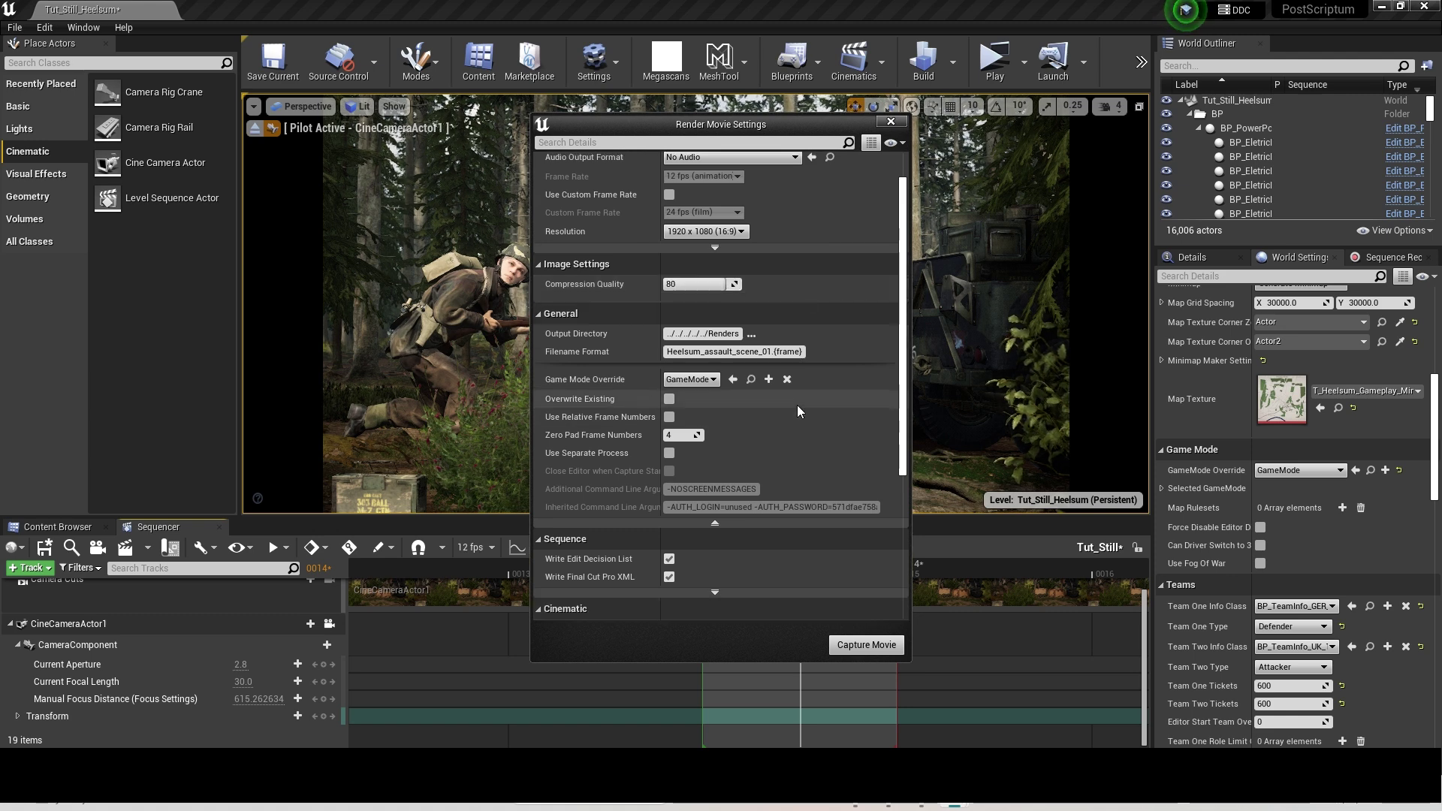
- Set the render's filename format to Tut_Still
left_click(749, 352)
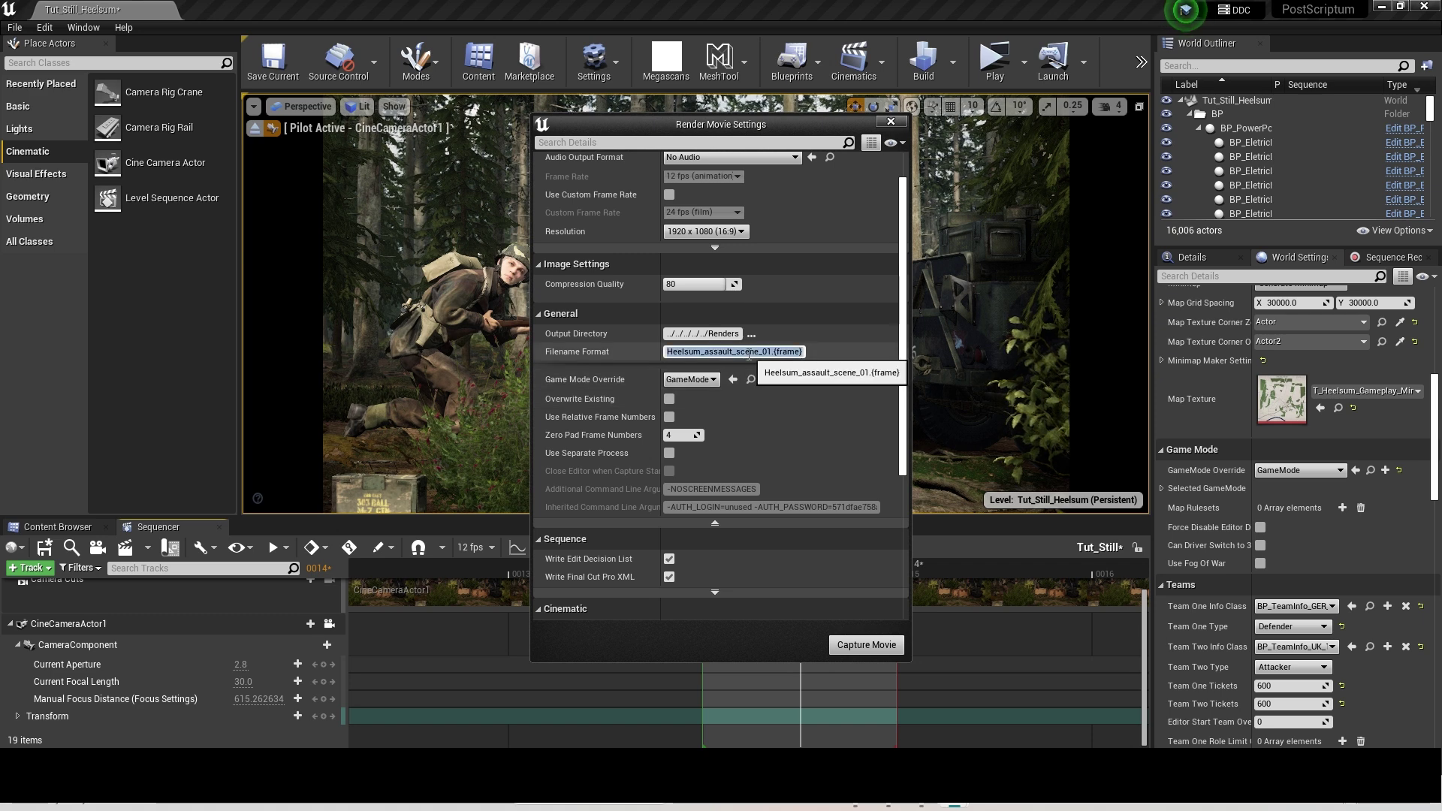
type("Tut")
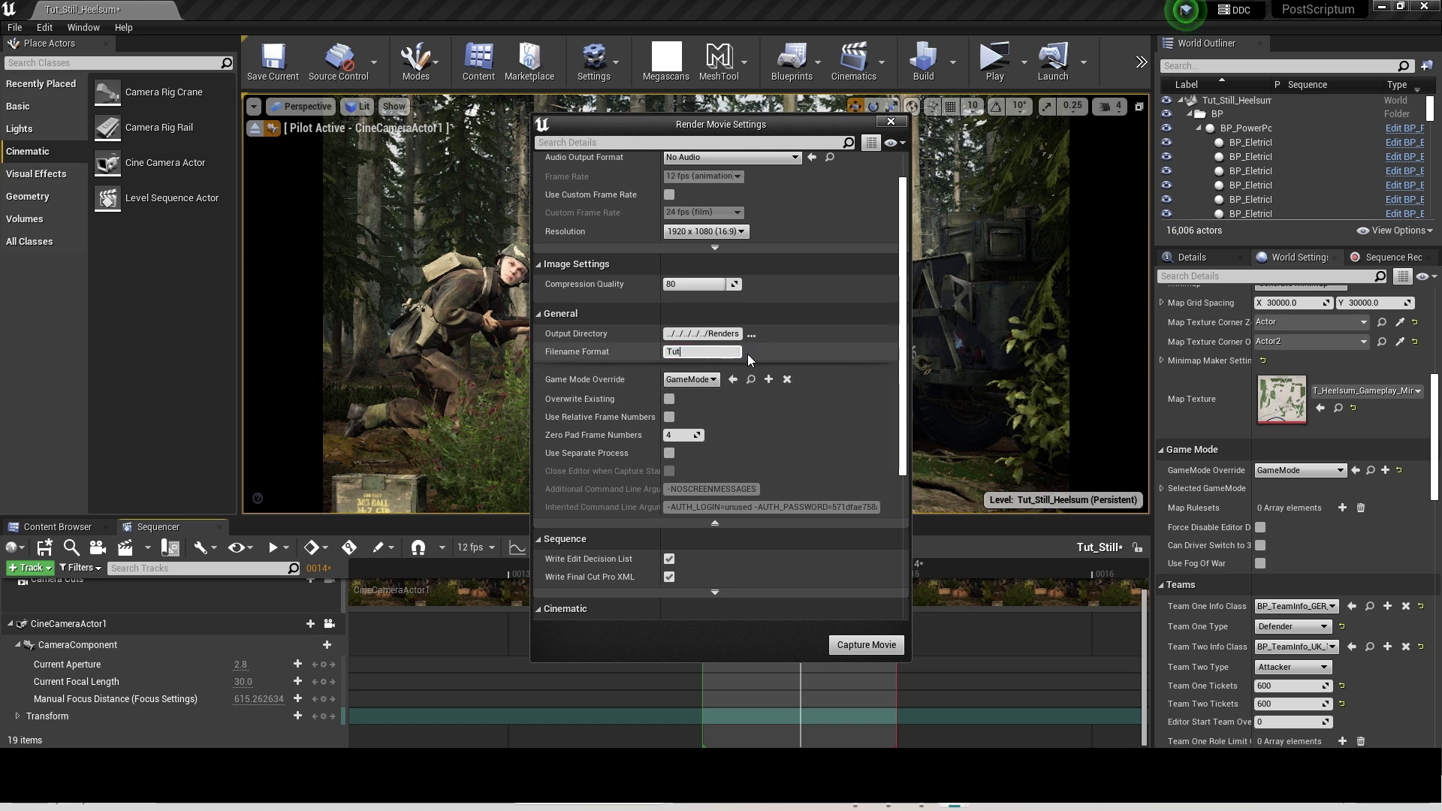
type("_Still")
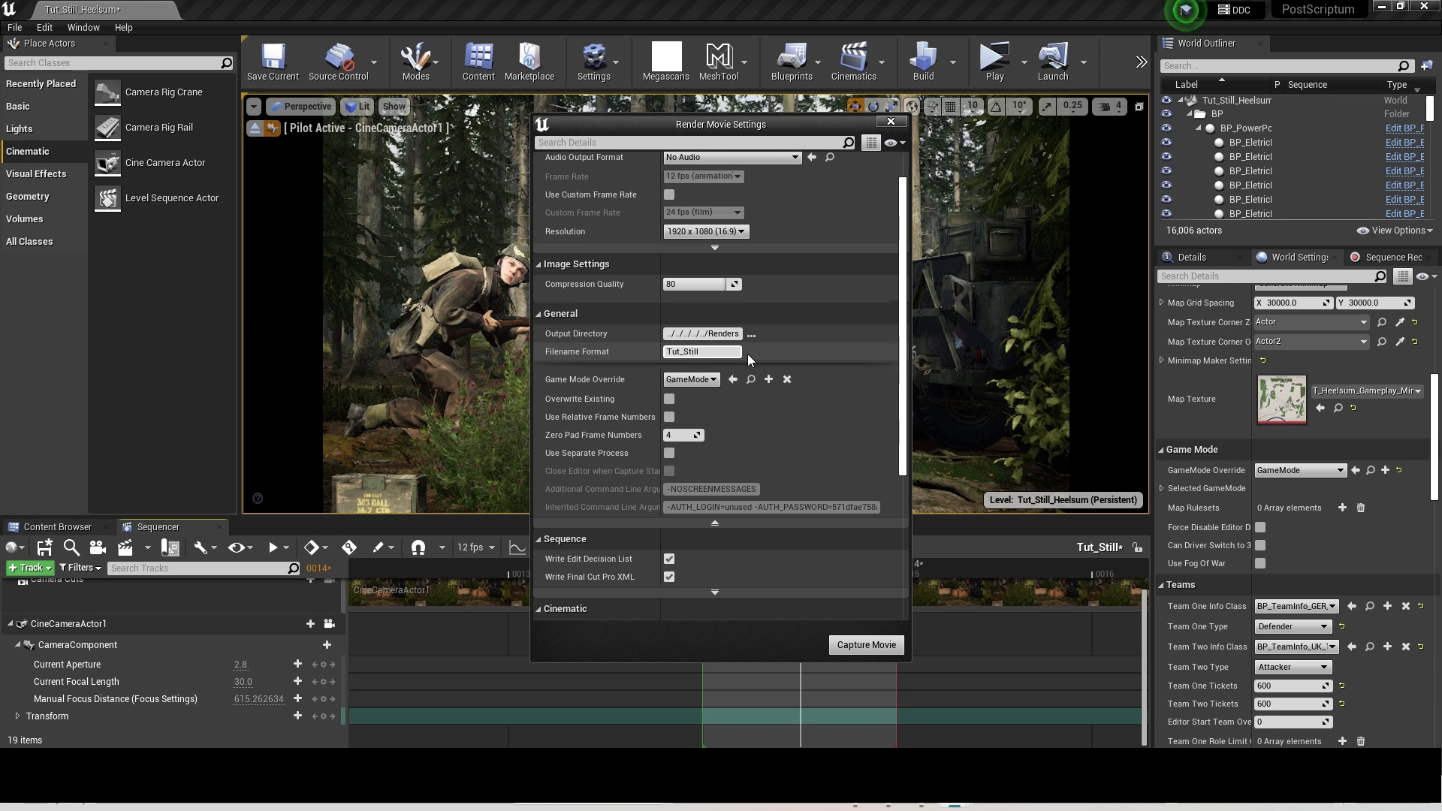
key("Return")
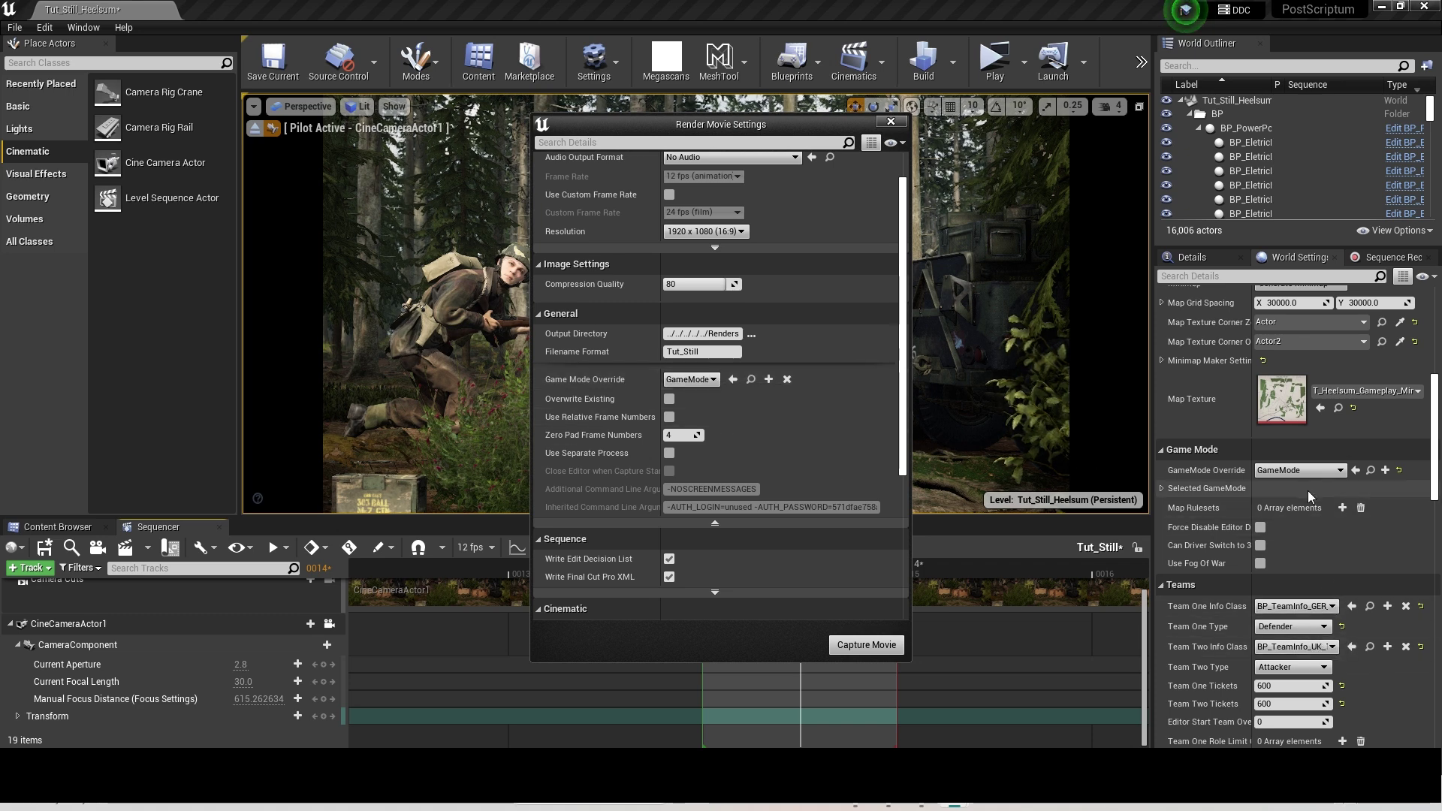
- Search the Game Mode Override options for "gamemode" and choose the plain GameMode class
left_click(708, 381)
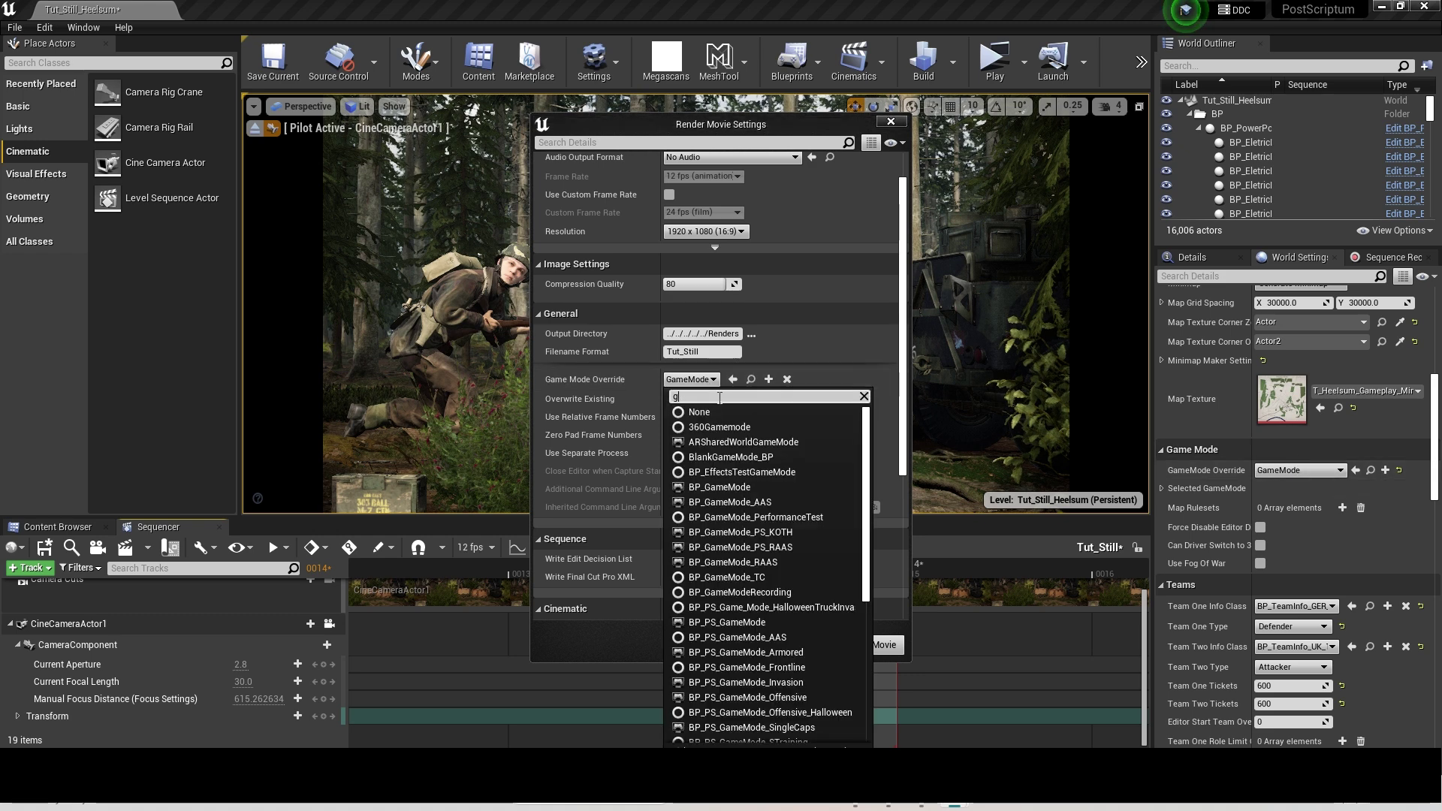
type("gamermode")
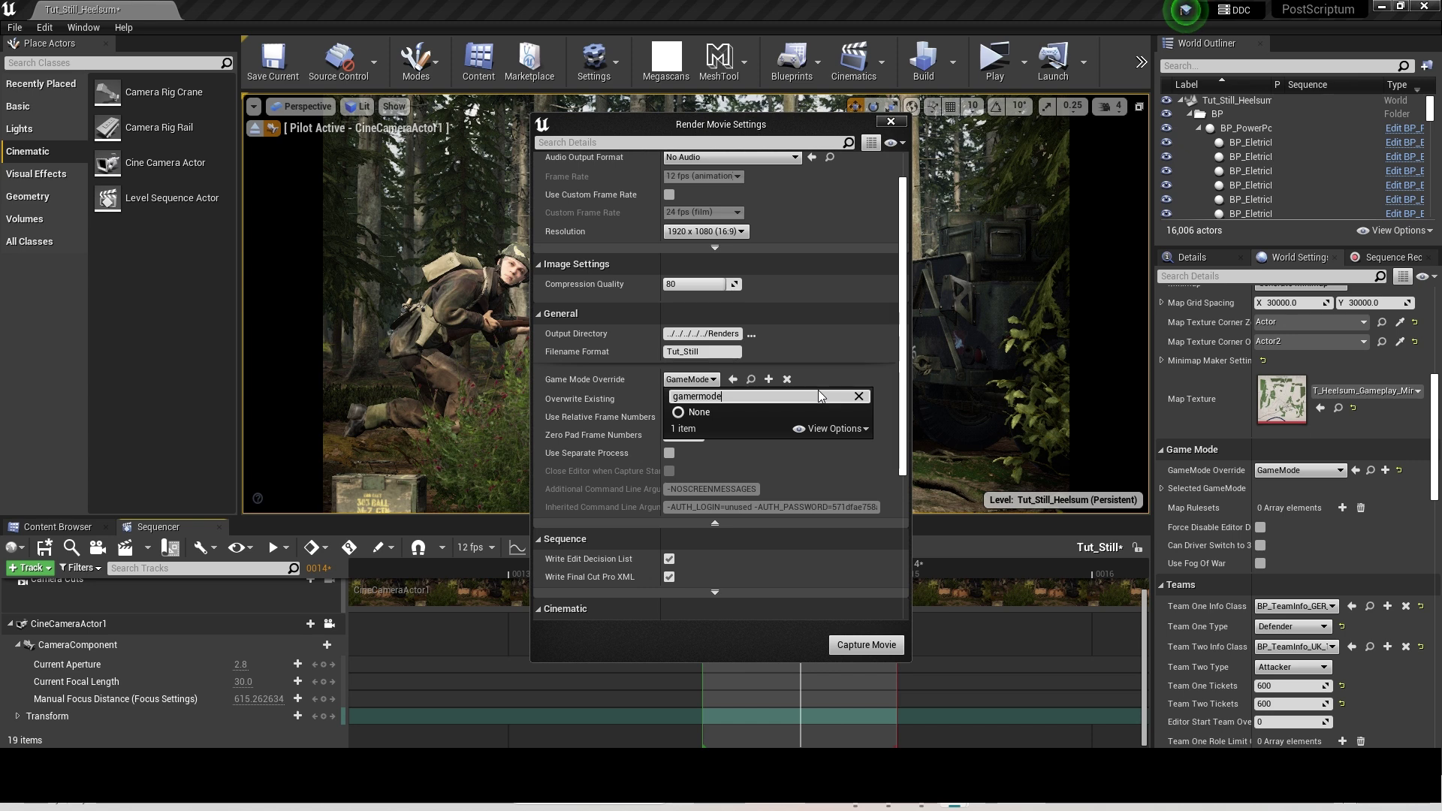
key("BackSpace")
key("BackSpace")
key("BackSpace")
key("BackSpace")
key("BackSpace")
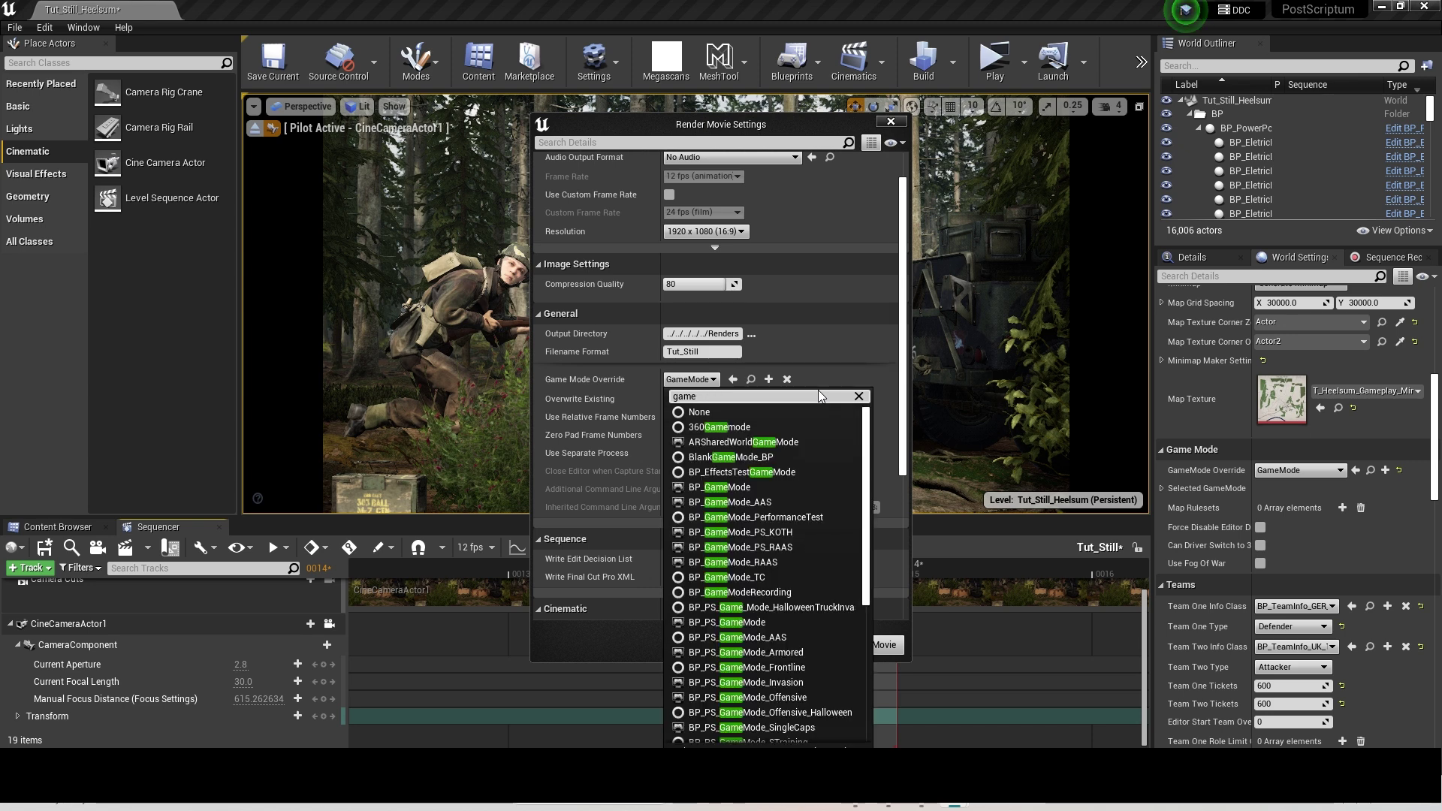
type("mode")
scroll(804, 523, "down", 5)
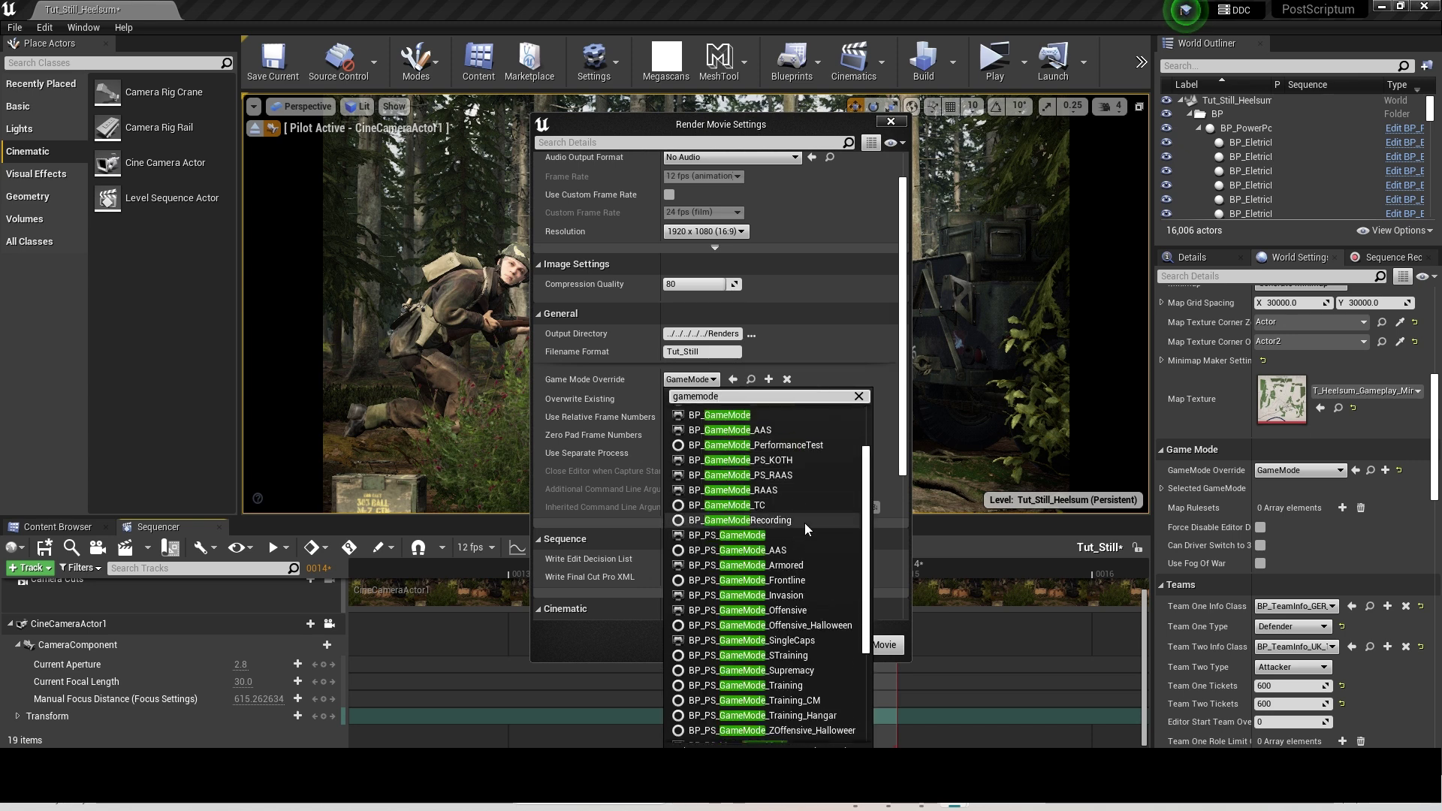
scroll(804, 523, "down", 5)
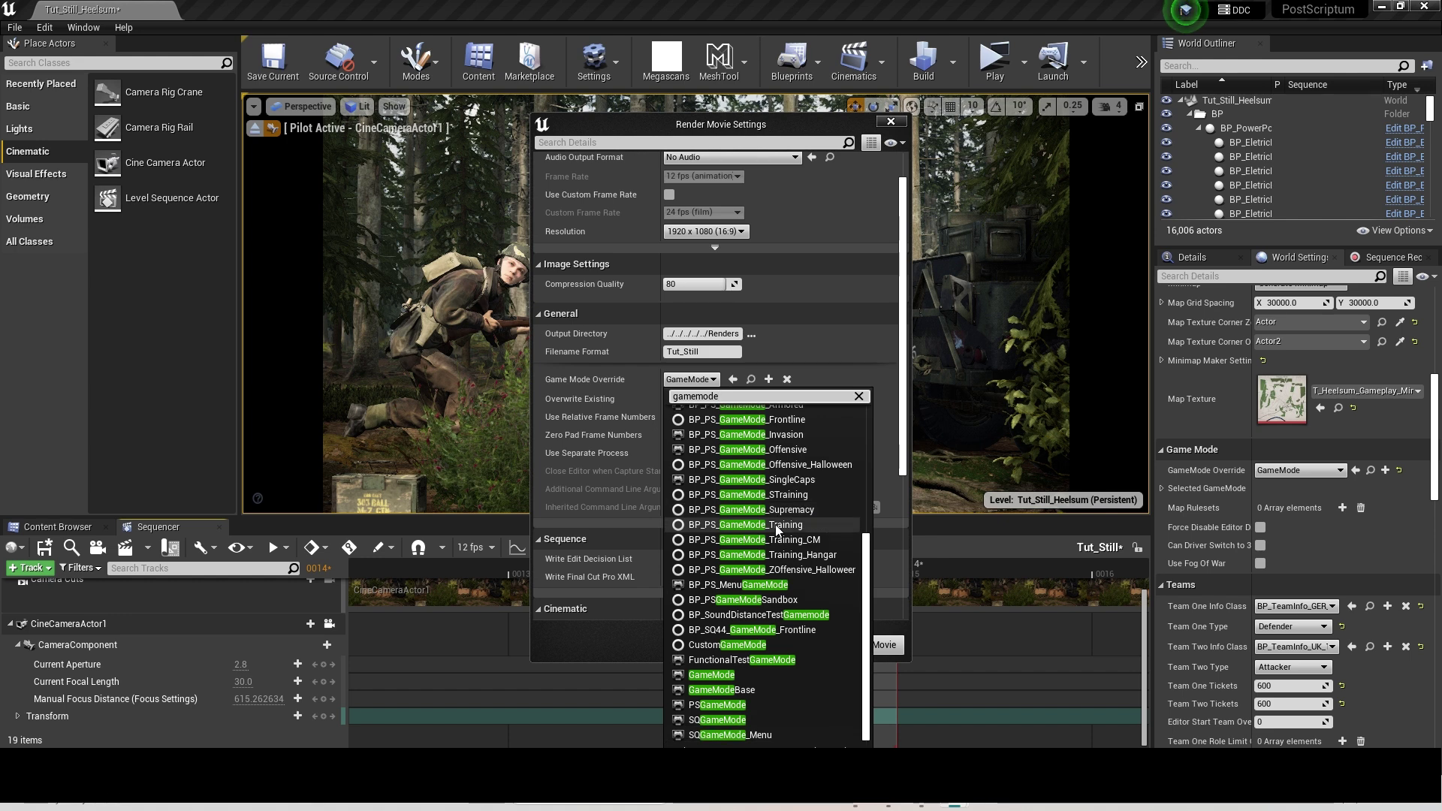
left_click(754, 672)
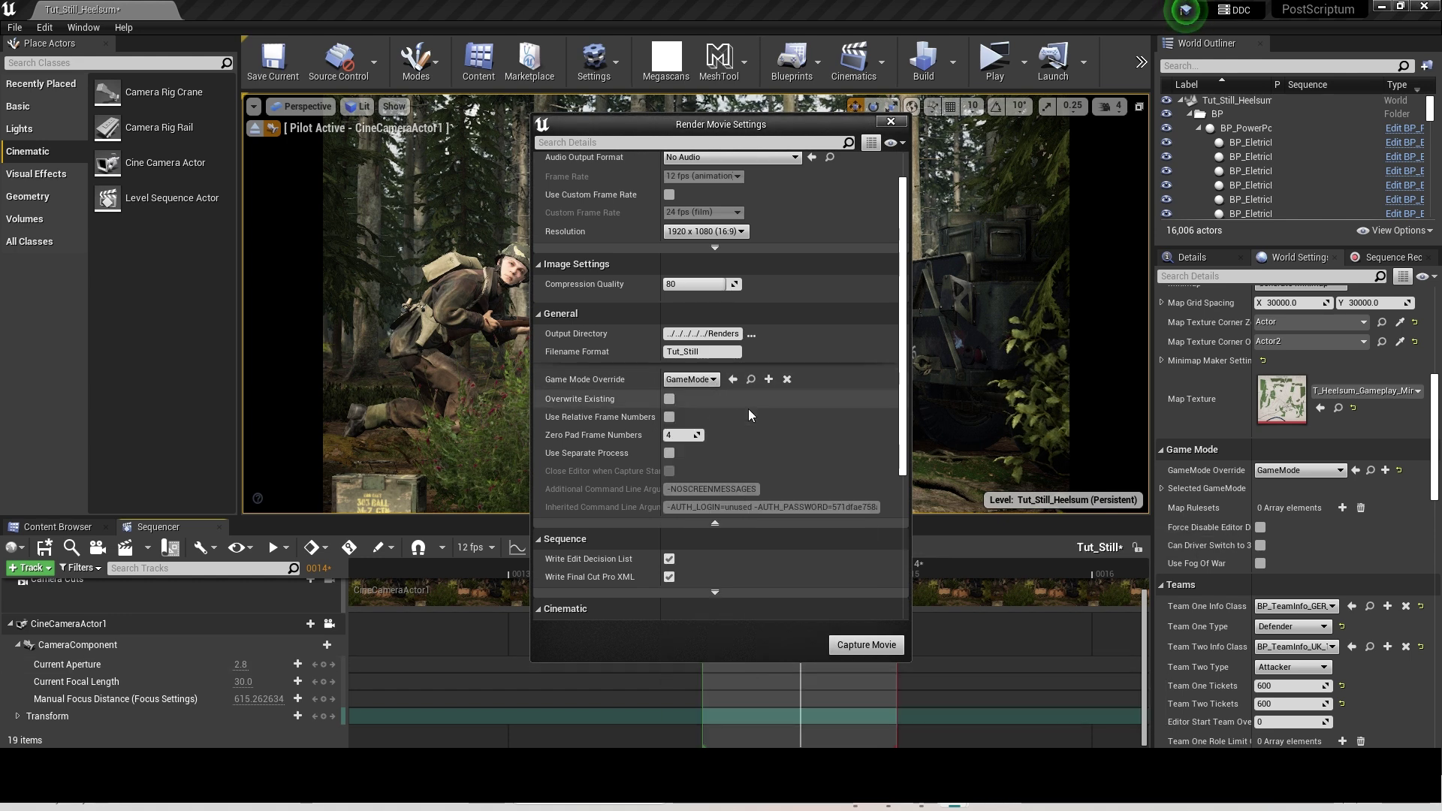
- Set the render's custom start frame to 14 and its custom end frame to 15
scroll(791, 407, "down", 5)
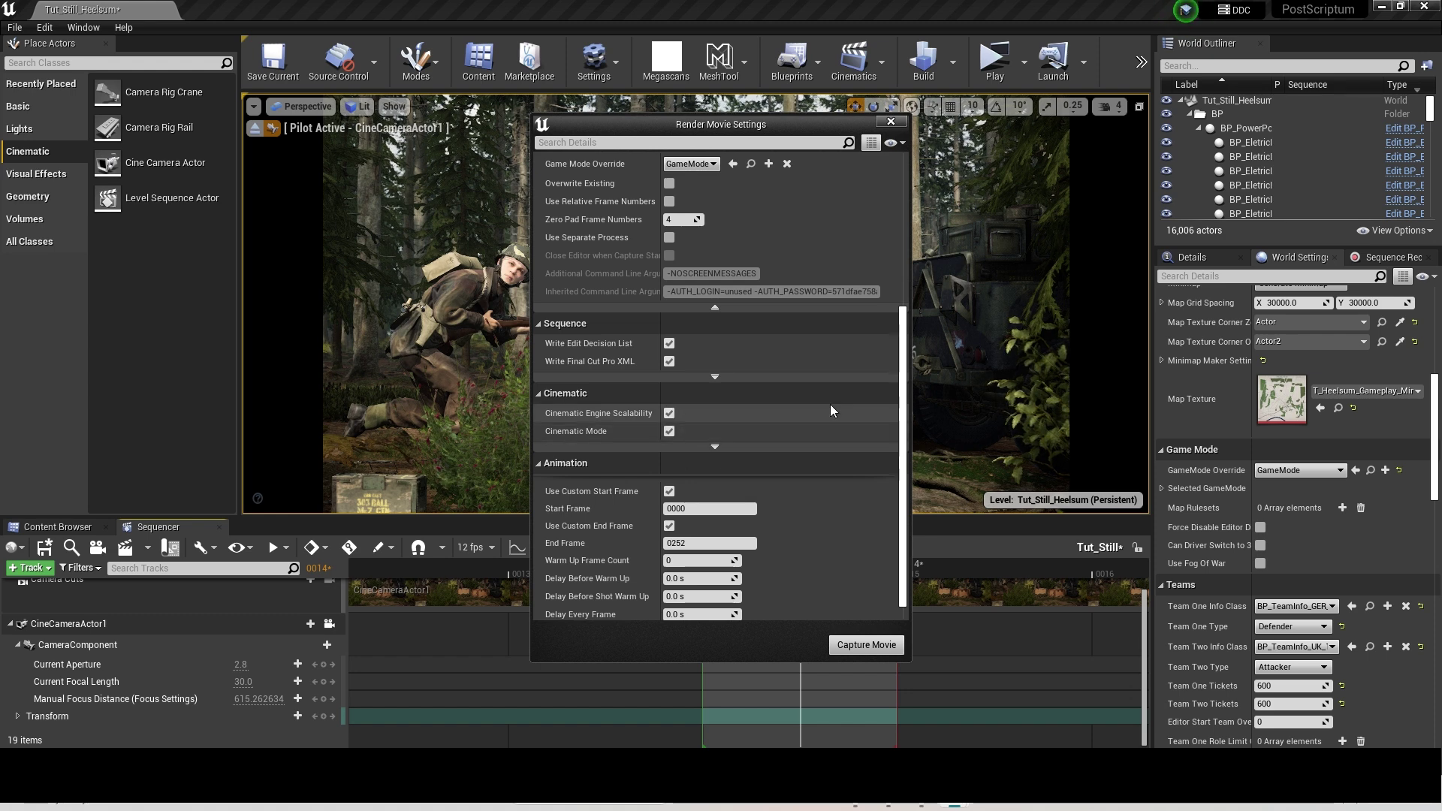
scroll(823, 399, "down", 1)
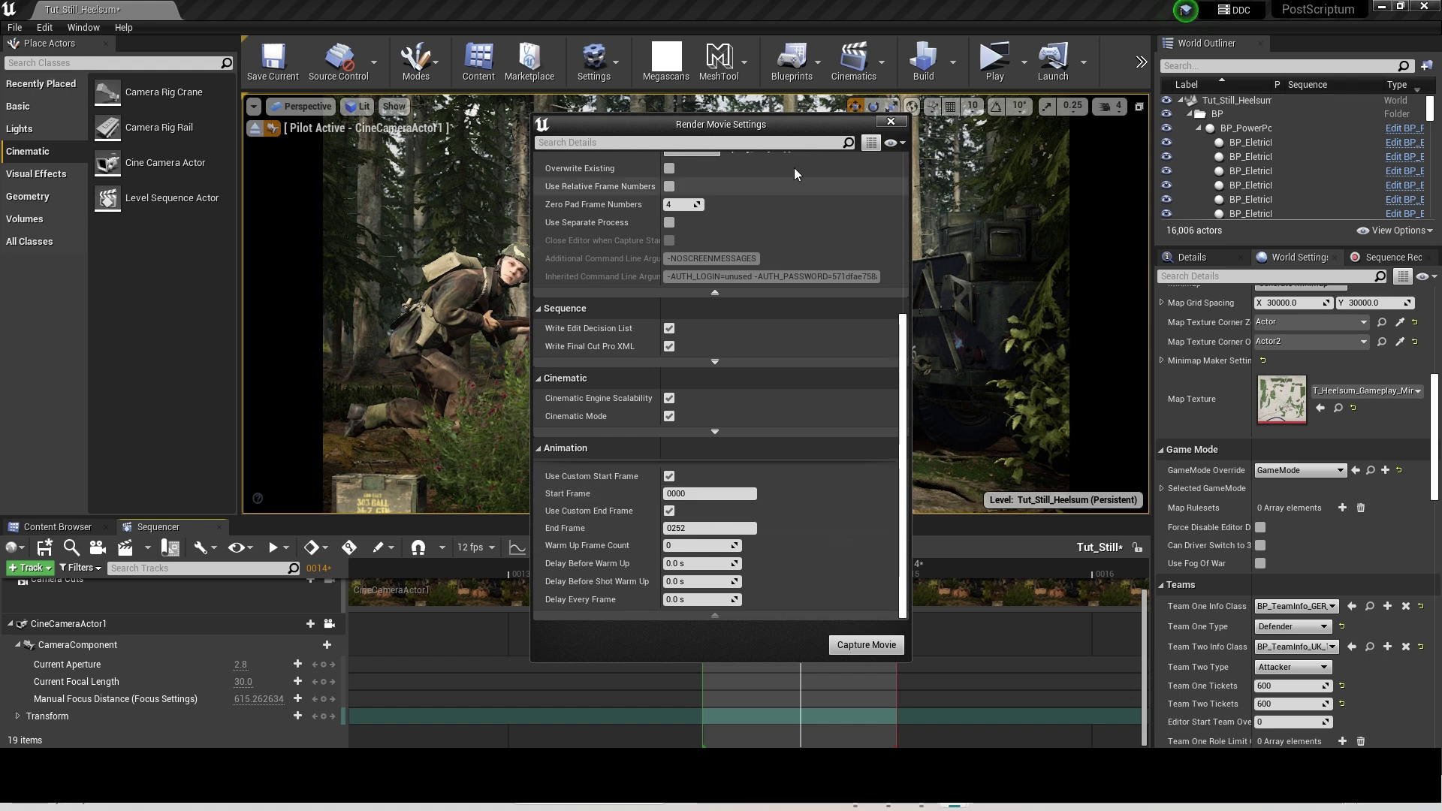
left_click_drag(792, 130, 695, 174)
left_click(627, 541)
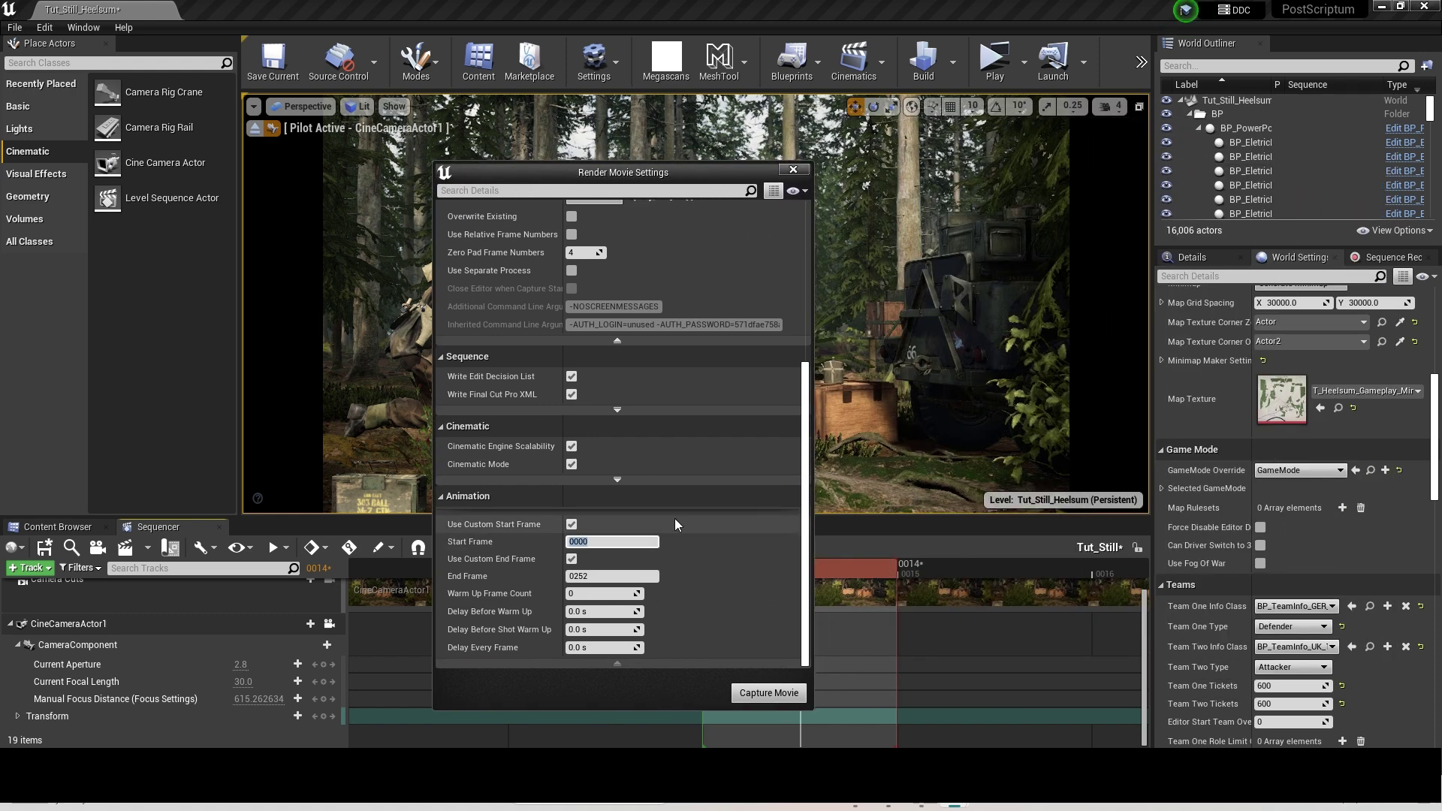
type("14")
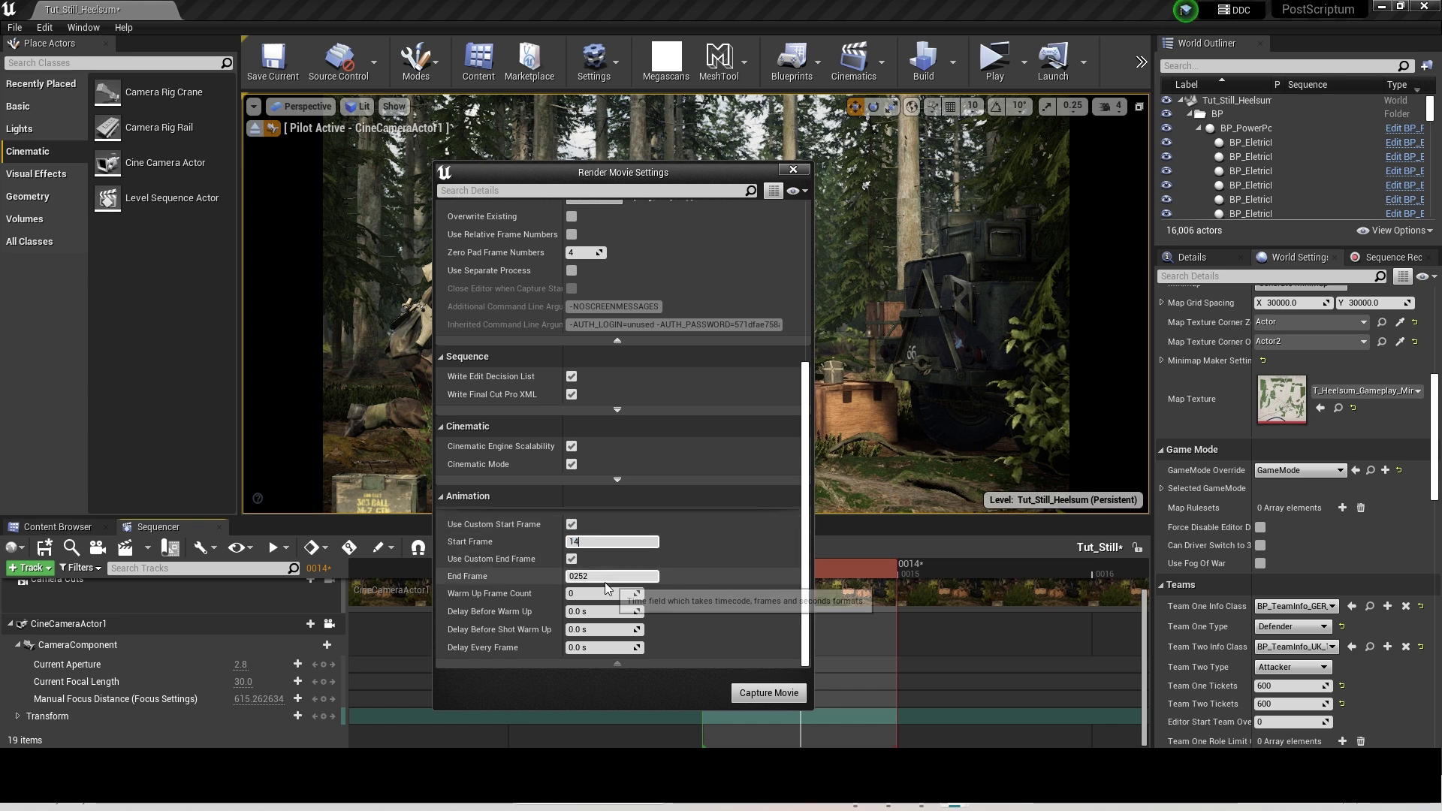
key("Tab")
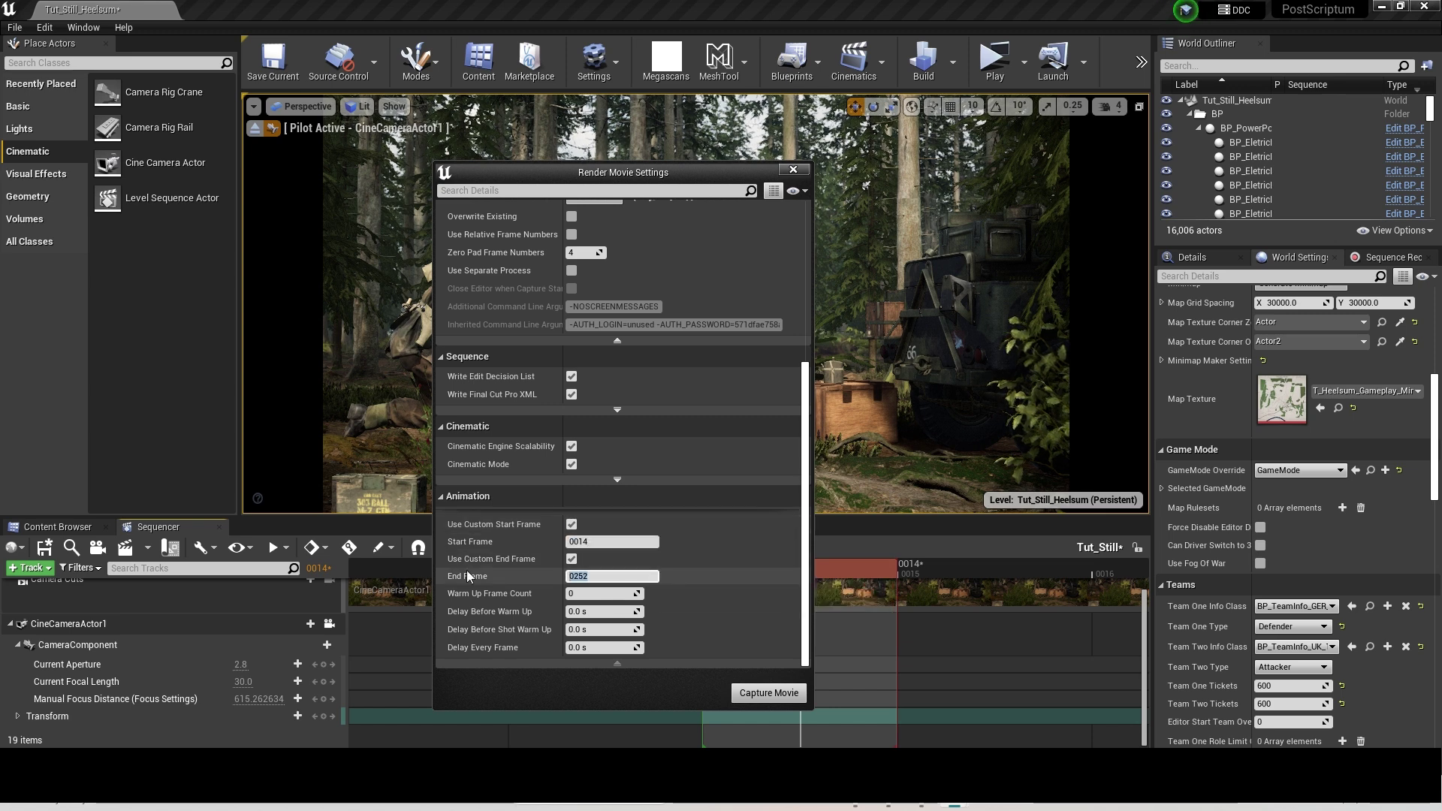
type("15")
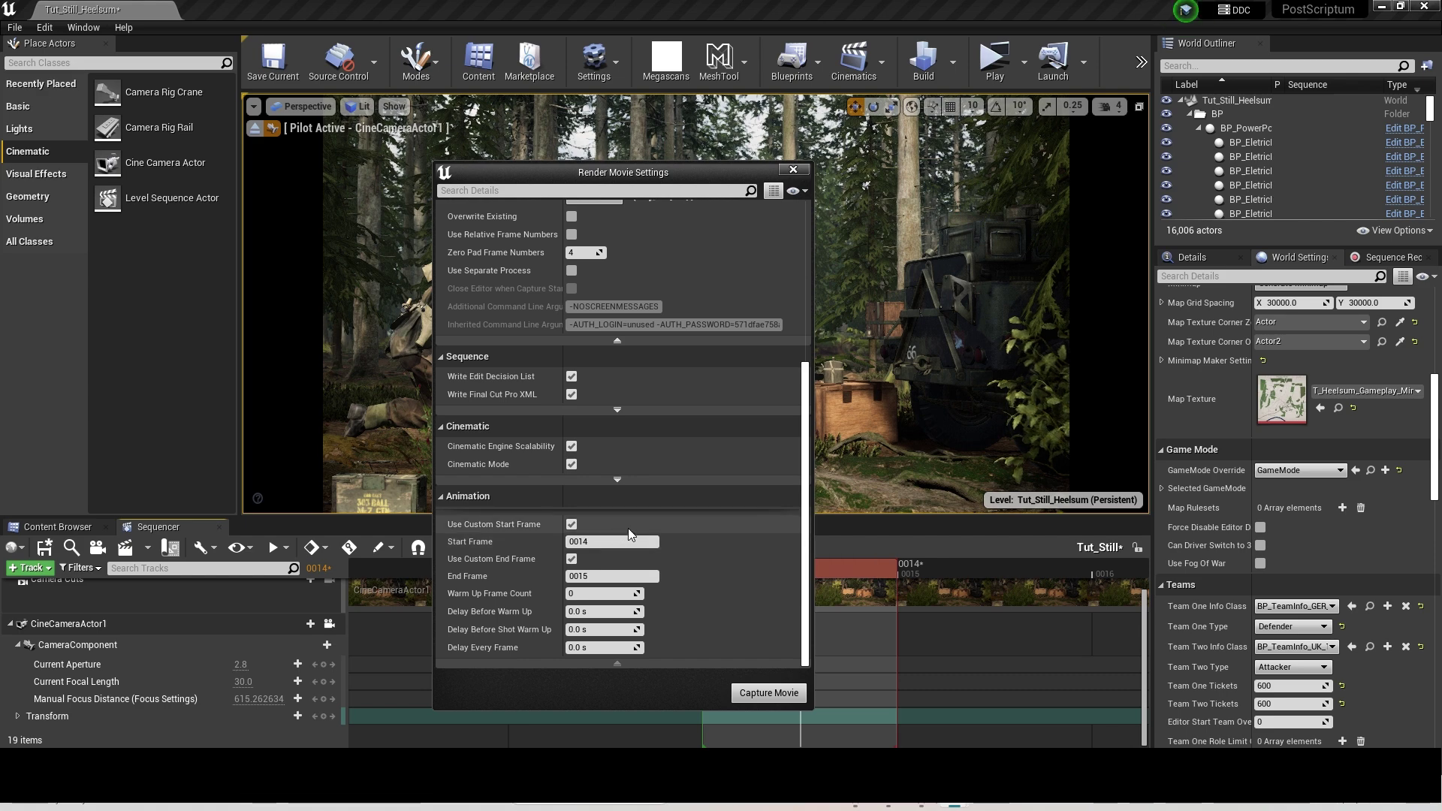
- Capture the movie, saving all the listed modified content first, and close the message log once the capture is done
left_click(769, 694)
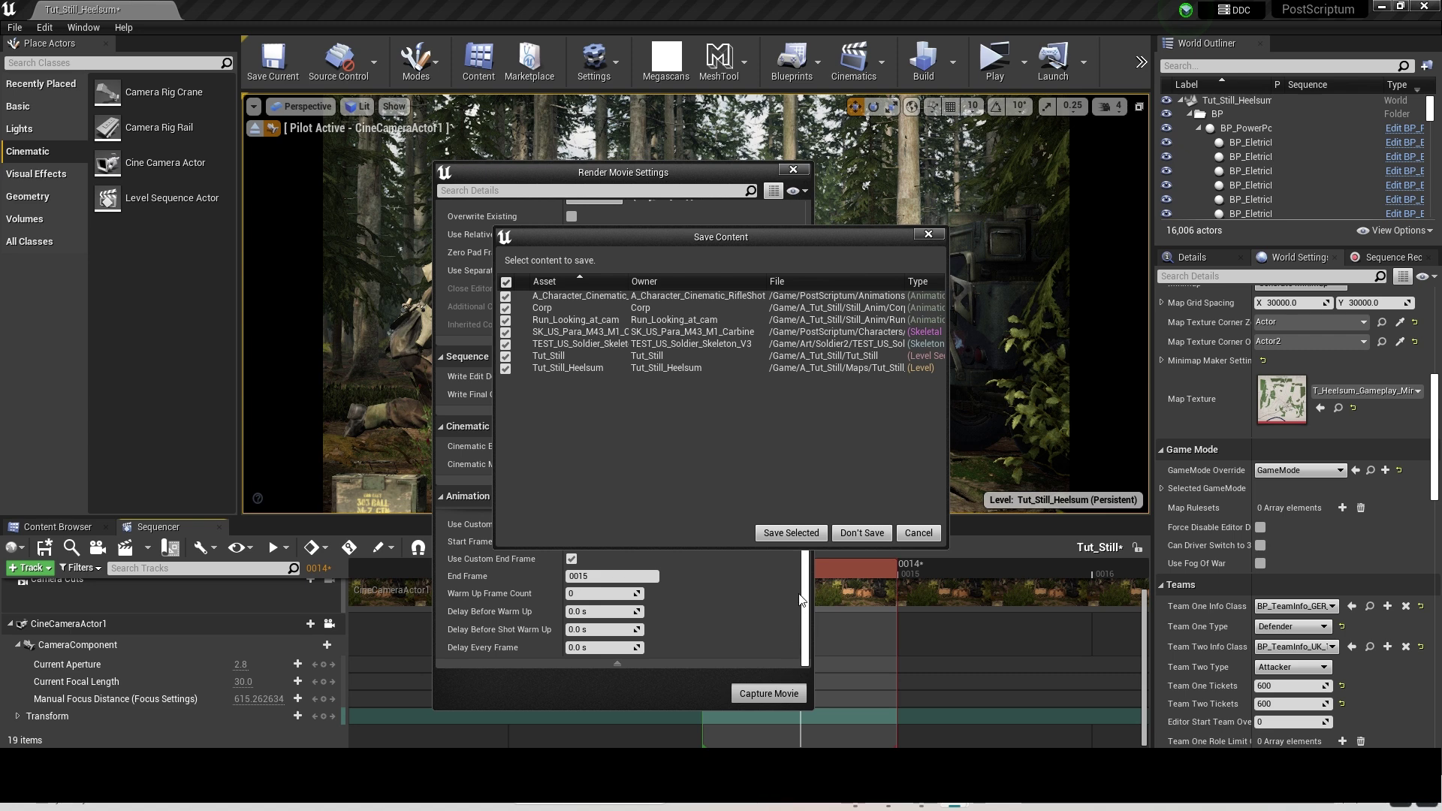
left_click(790, 533)
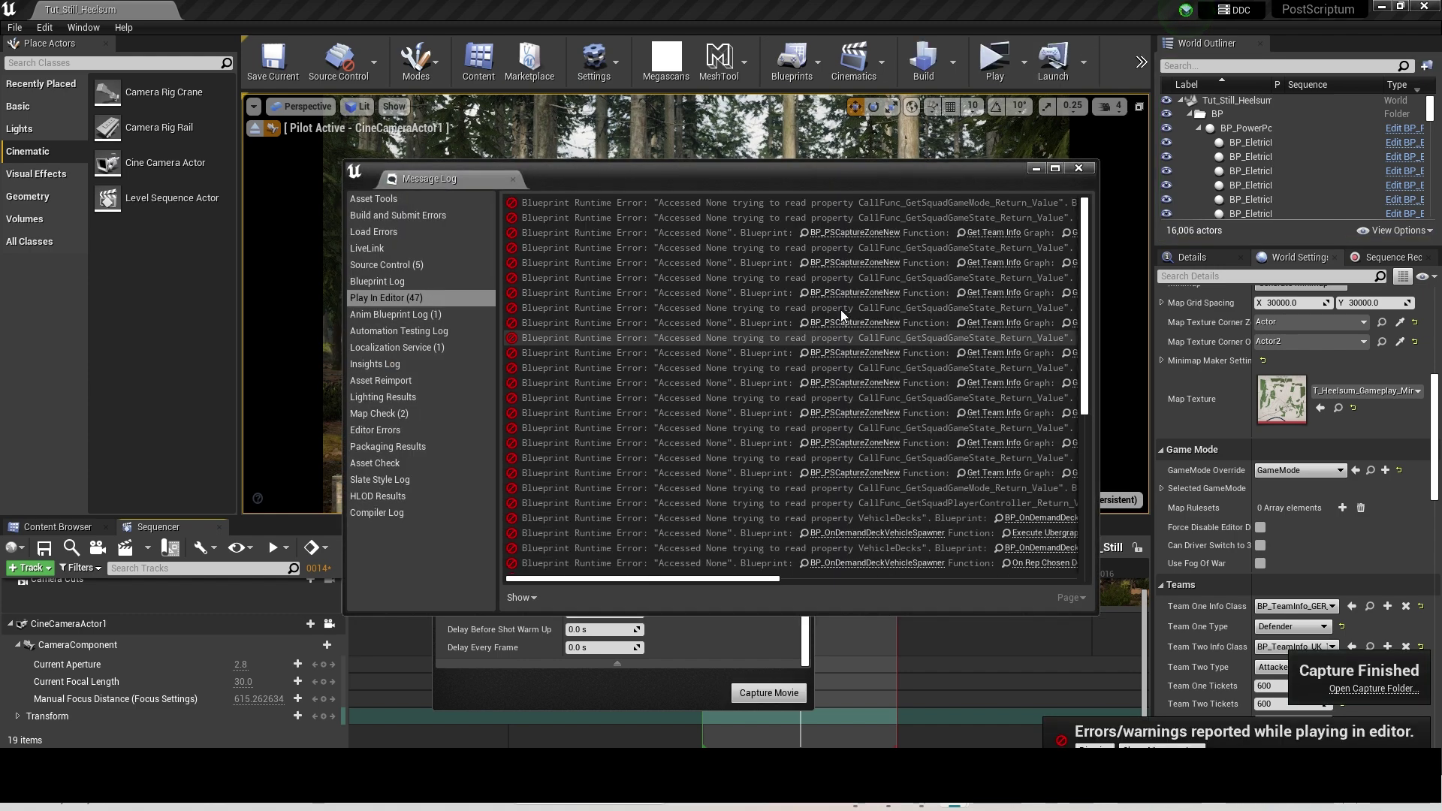
left_click(1089, 169)
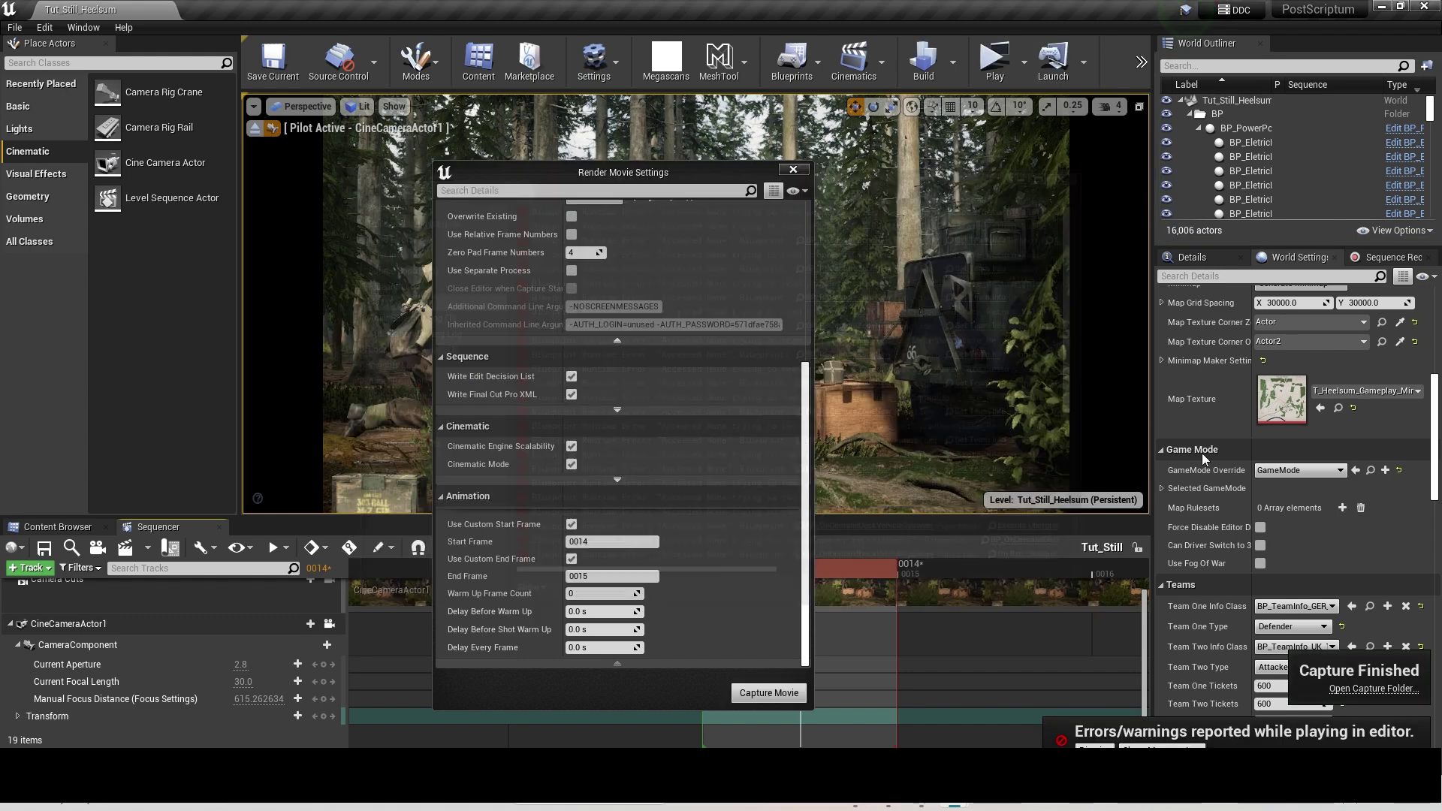